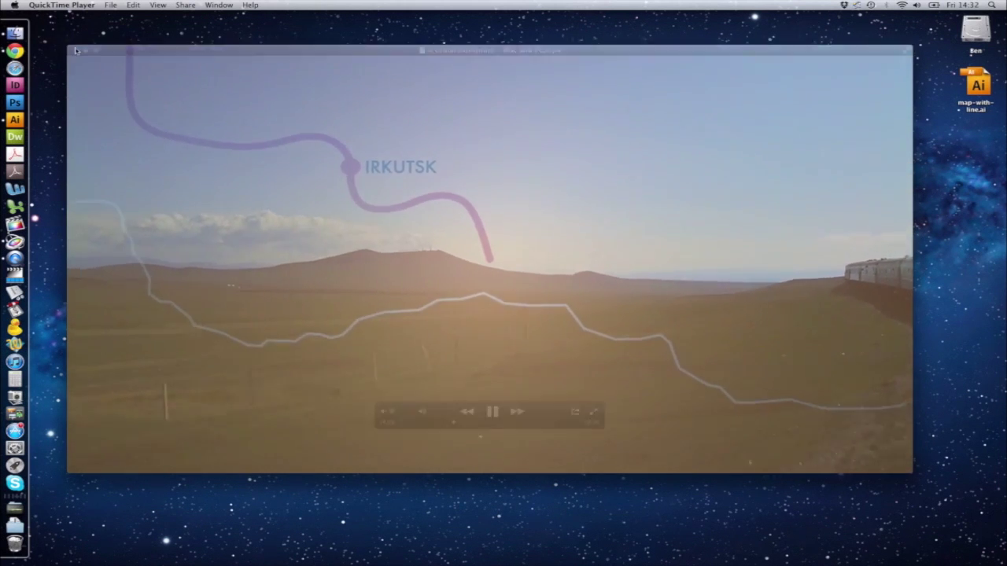
# Close the QuickTime video and open map-with-line.ai from the desktop
pyautogui.click(73, 50)
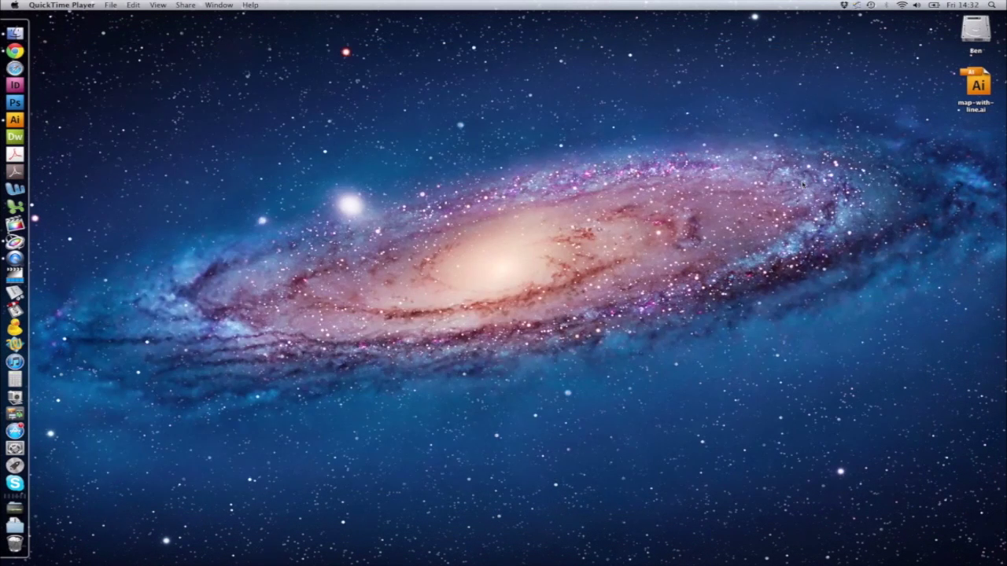
pyautogui.click(964, 76)
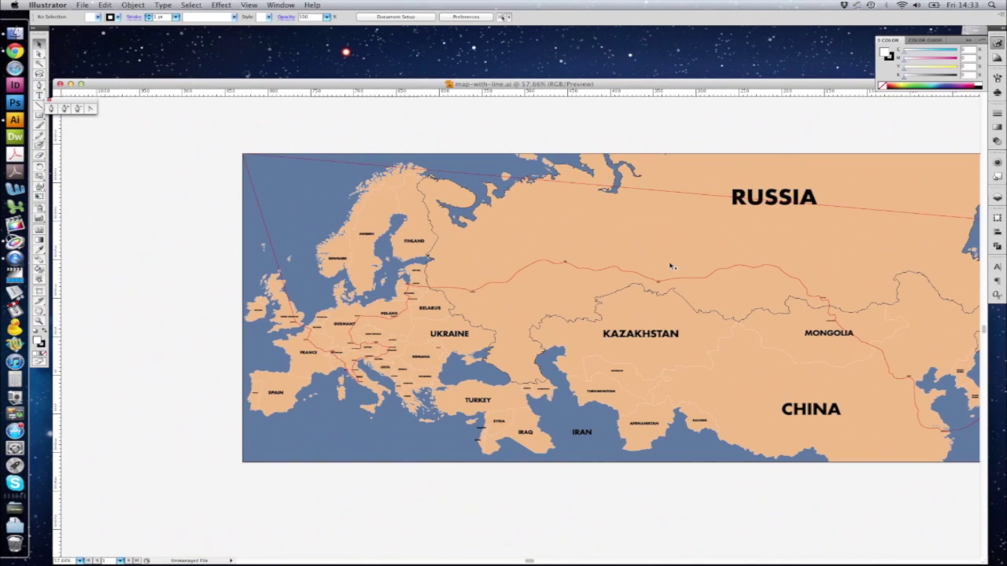
pyautogui.hscroll(3, 669, 253)
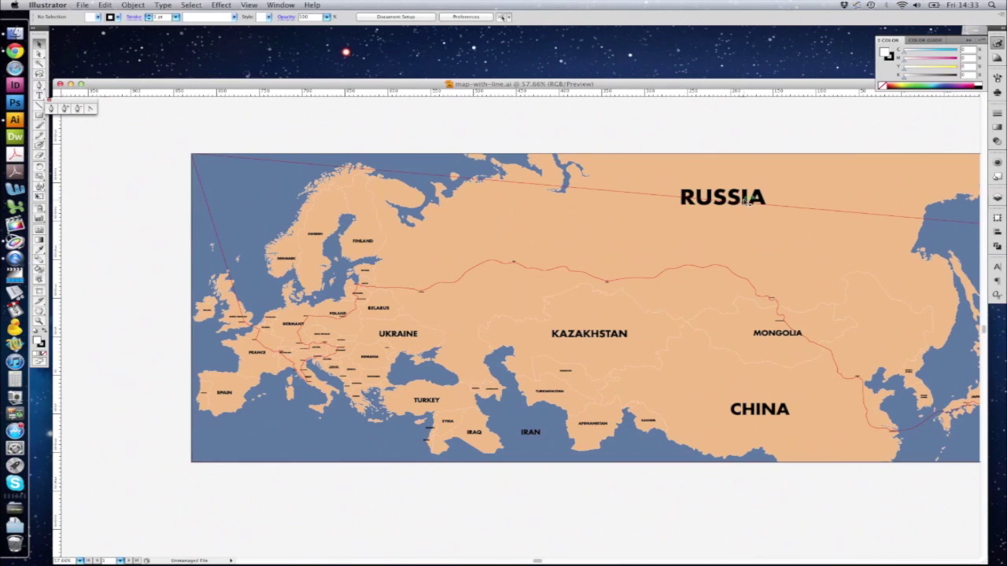
# Zoom in on Europe and pan east across the map
pyautogui.click(198, 241)
pyautogui.press('super+space')
pyautogui.moveTo(198, 242); pyautogui.dragTo(449, 405)
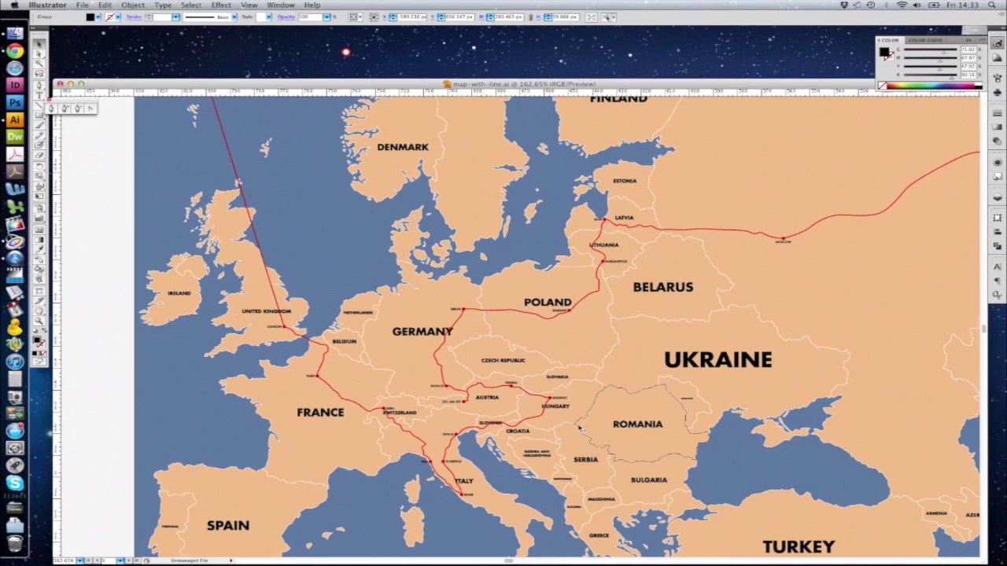
pyautogui.hscroll(10, 579, 428)
pyautogui.scroll(-5, 579, 428)
pyautogui.hscroll(8, 688, 418)
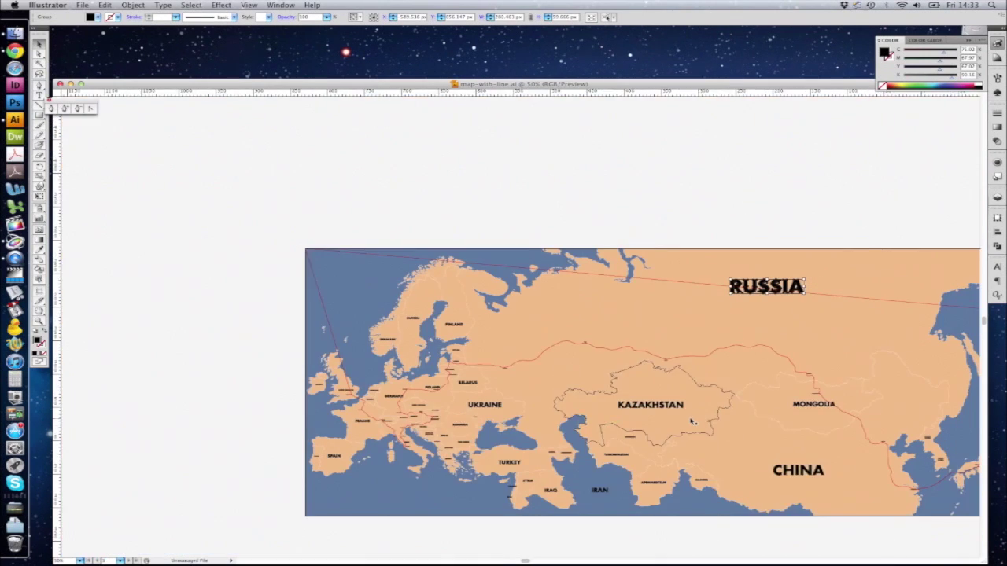
pyautogui.hscroll(13, 686, 423)
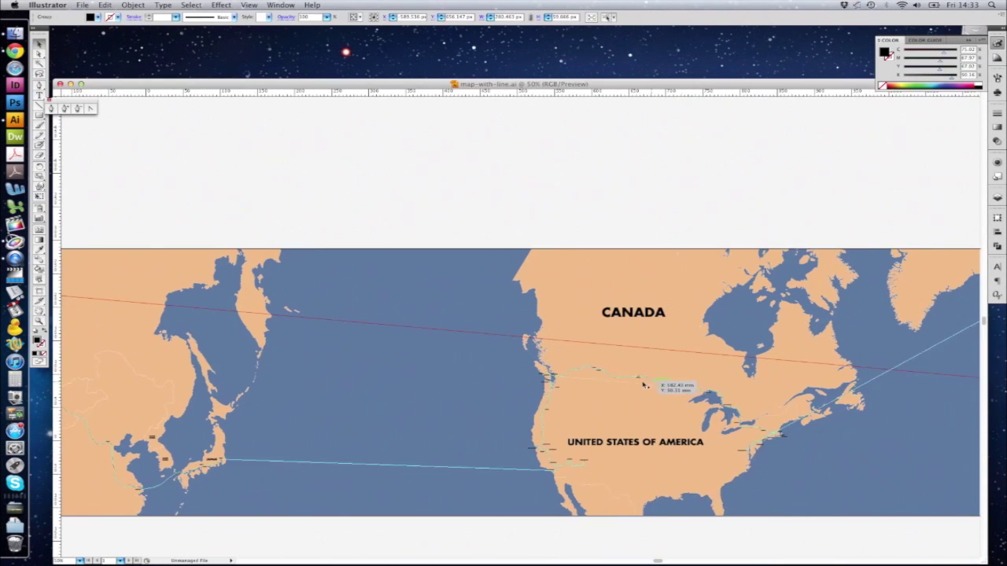
pyautogui.hscroll(6, 643, 385)
pyautogui.hscroll(5, 773, 327)
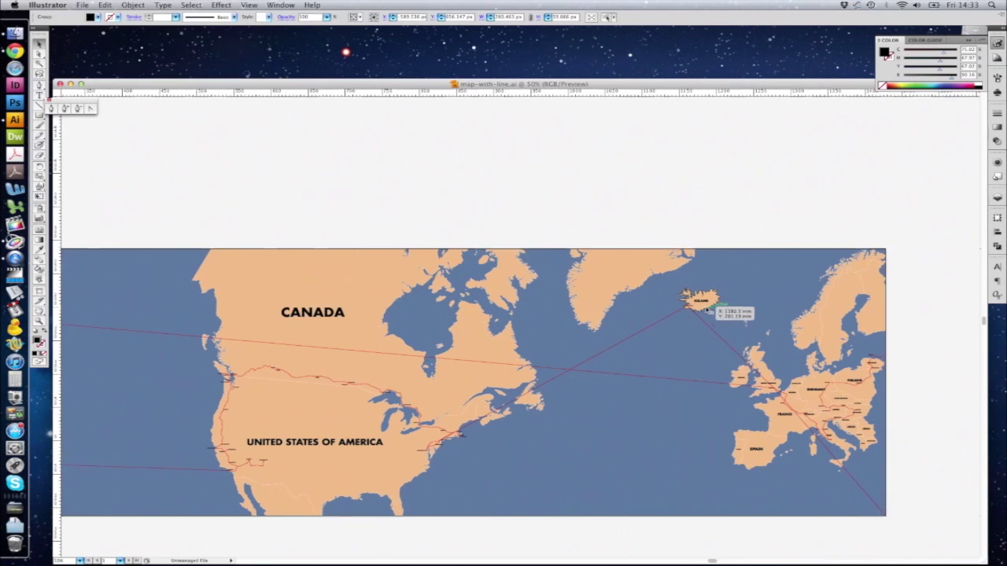
pyautogui.hscroll(3, 720, 394)
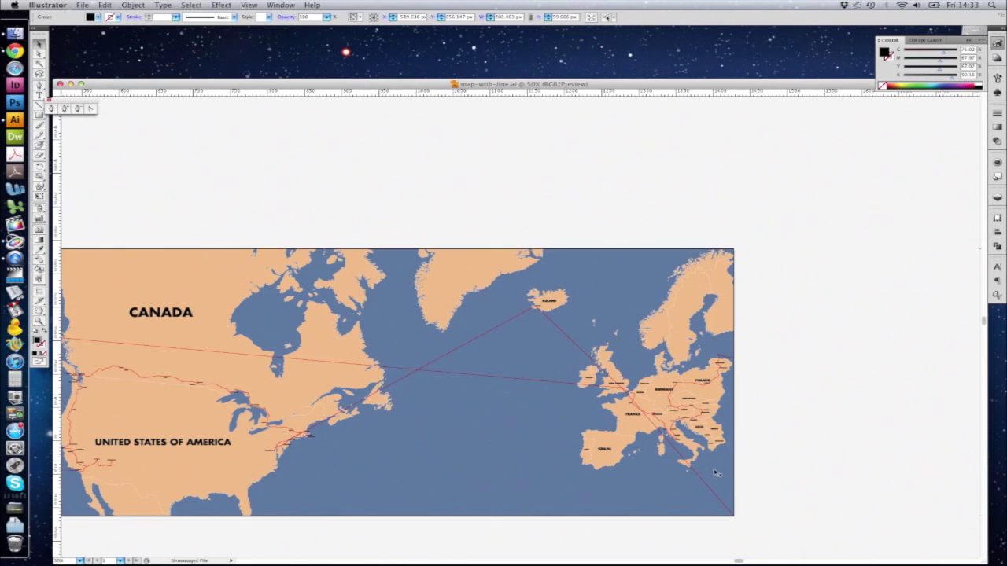
# Select the red route path running across the map
pyautogui.click(716, 493)
pyautogui.click(715, 493)
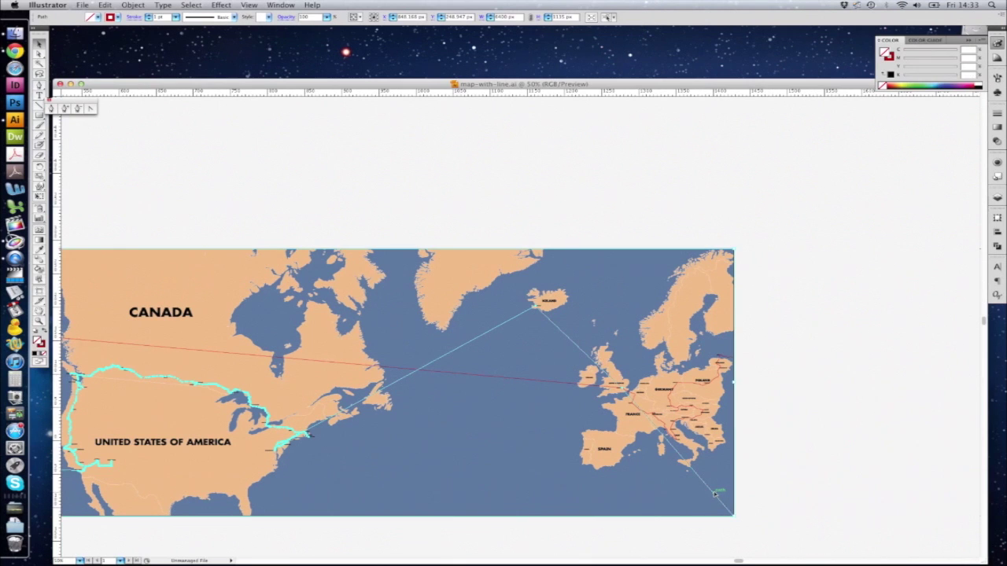
pyautogui.hscroll(-8, 613, 468)
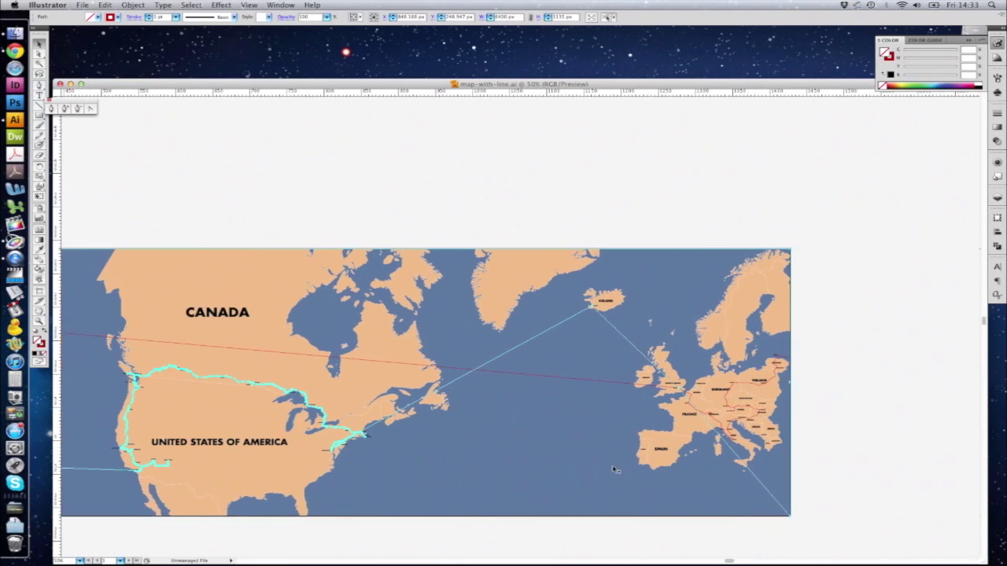
pyautogui.hscroll(-20, 607, 469)
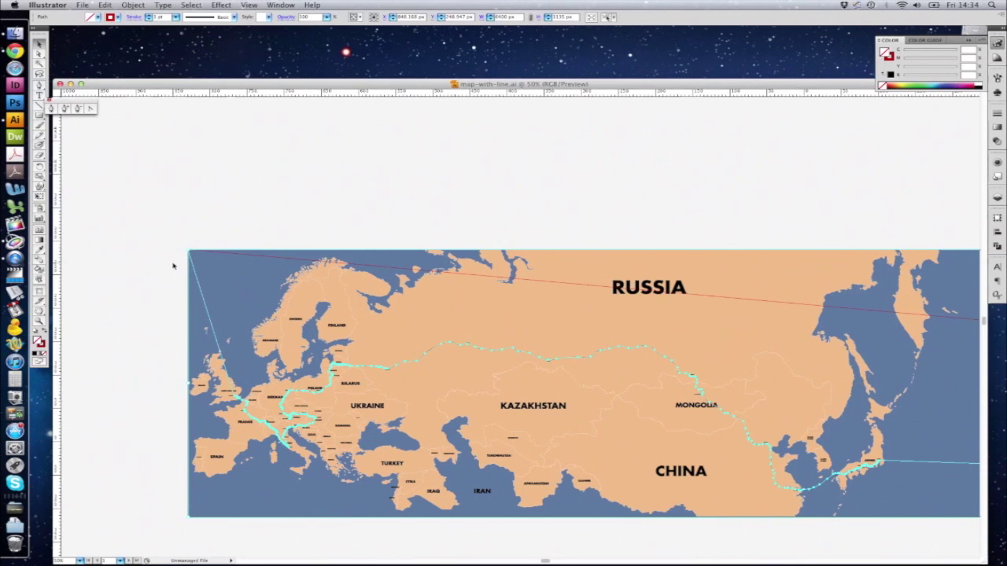
# Reselect the full route and export it as a Motion shape named Moving
pyautogui.click(173, 266)
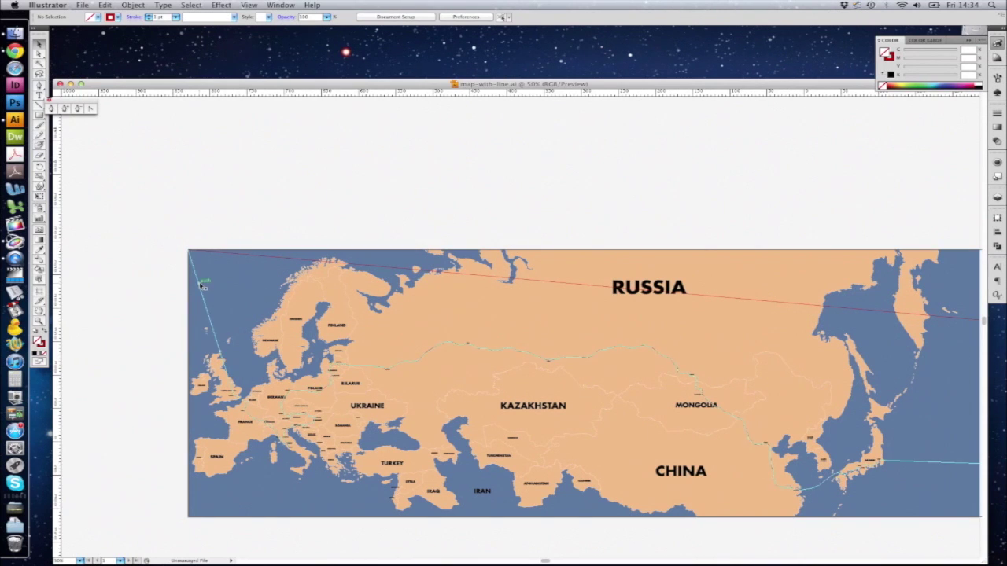
pyautogui.click(201, 287)
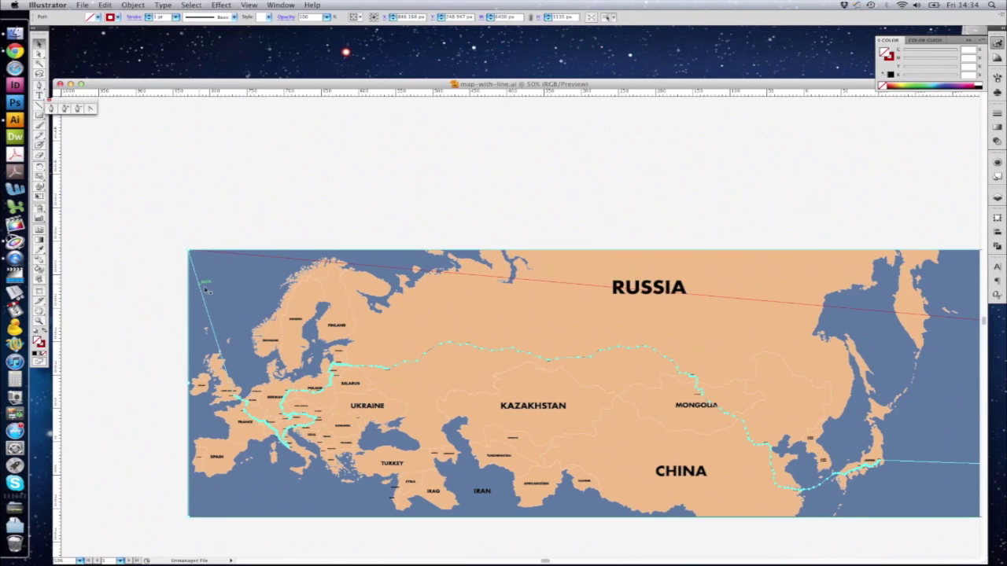
pyautogui.click(84, 5)
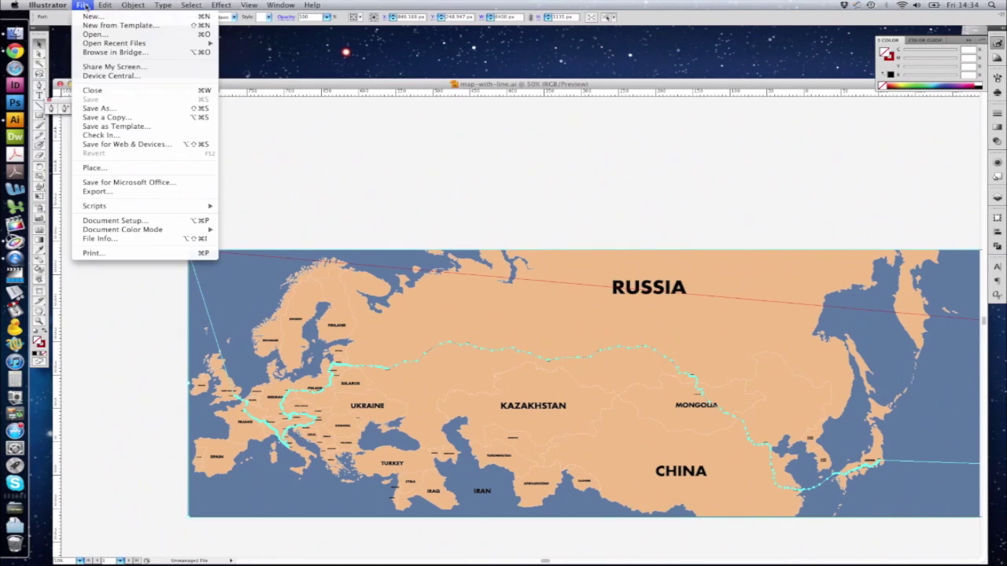
pyautogui.moveTo(131, 208)
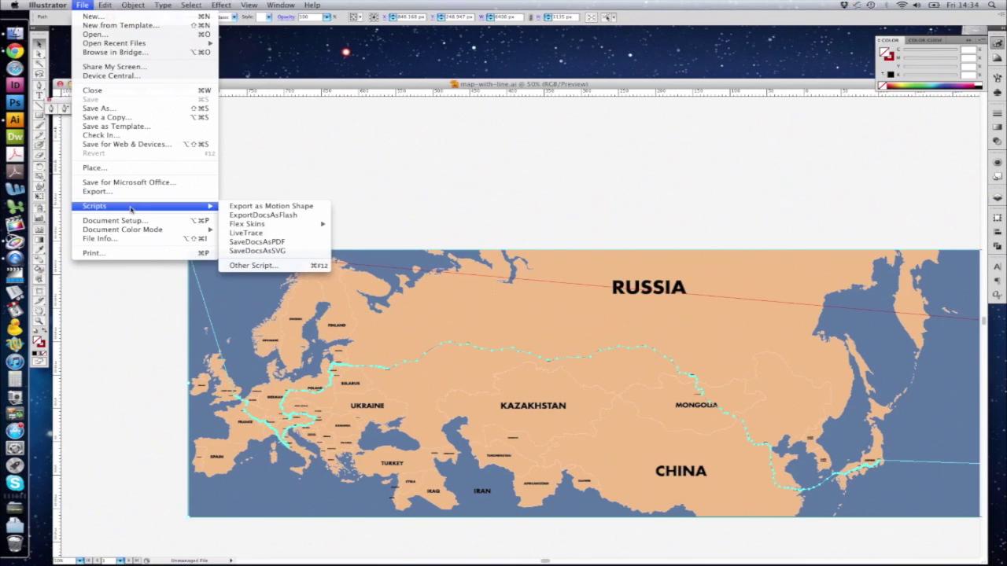
pyautogui.click(244, 210)
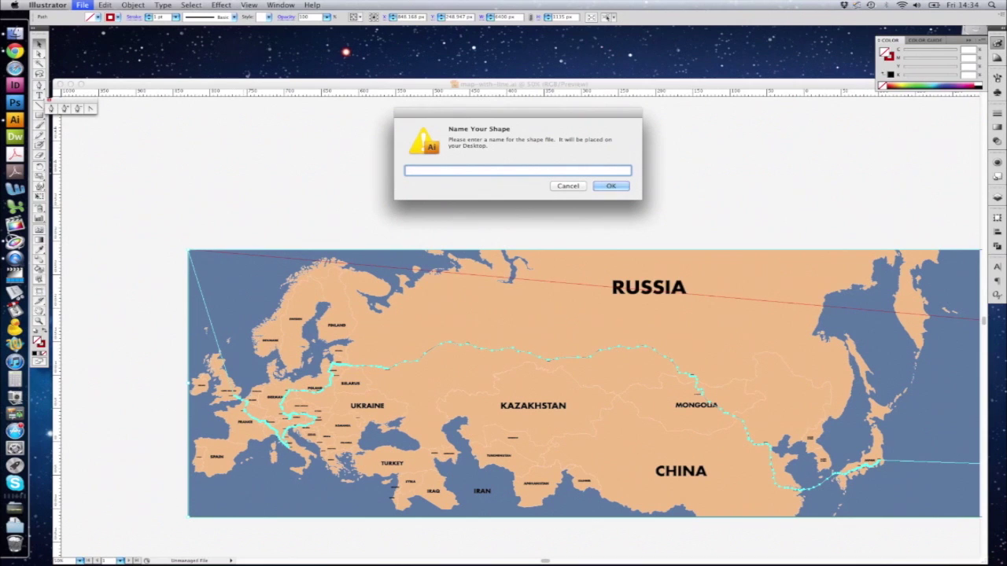
pyautogui.write('Moving')
pyautogui.press('Return')
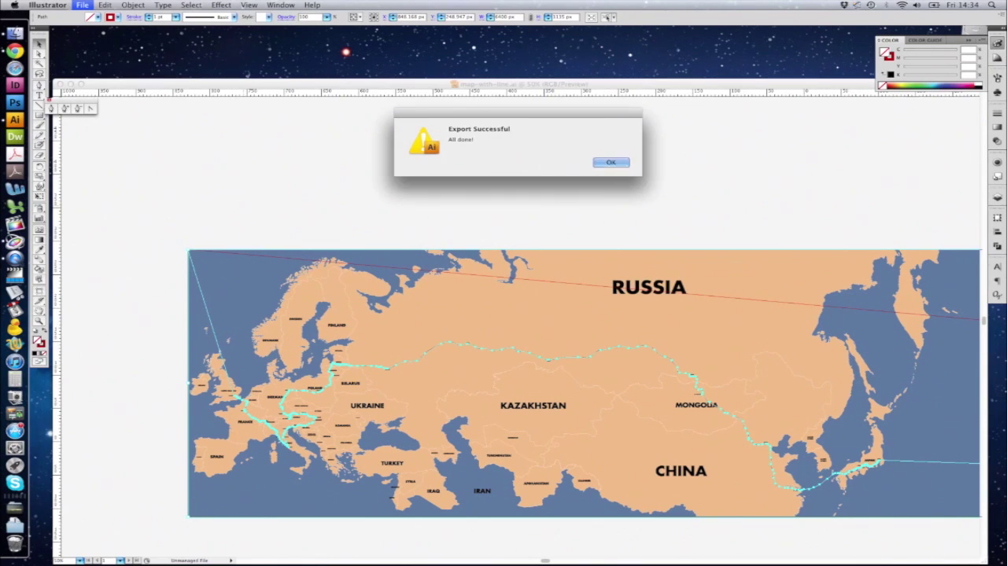
pyautogui.click(599, 161)
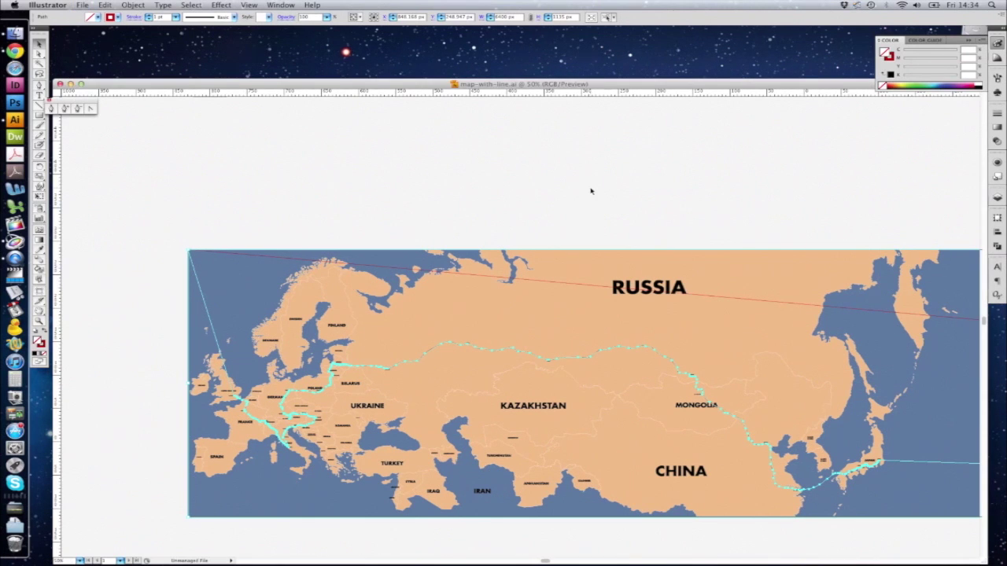
# Export the selected Europe route as a second Motion shape named Static
pyautogui.hscroll(10, 782, 331)
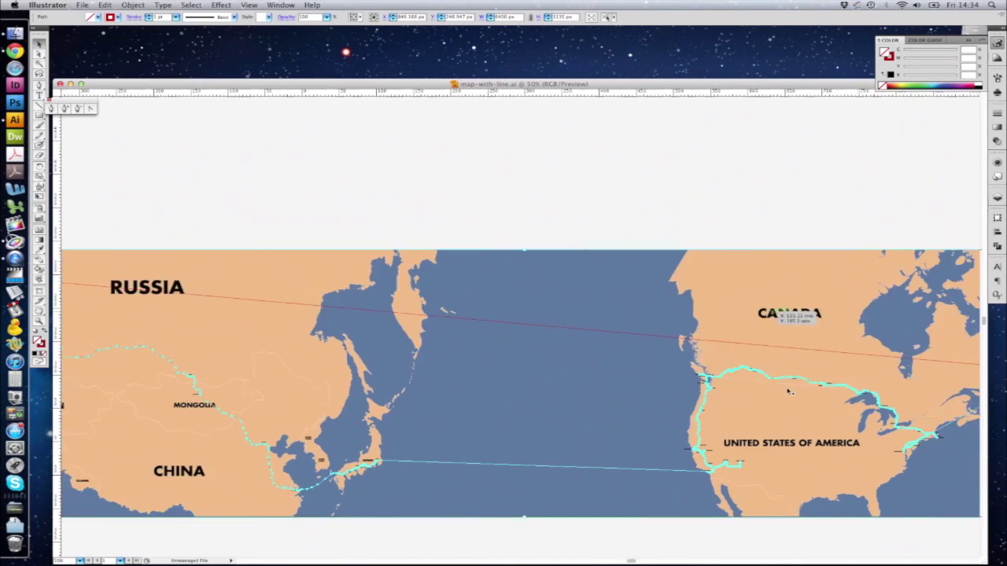
pyautogui.hscroll(10, 789, 391)
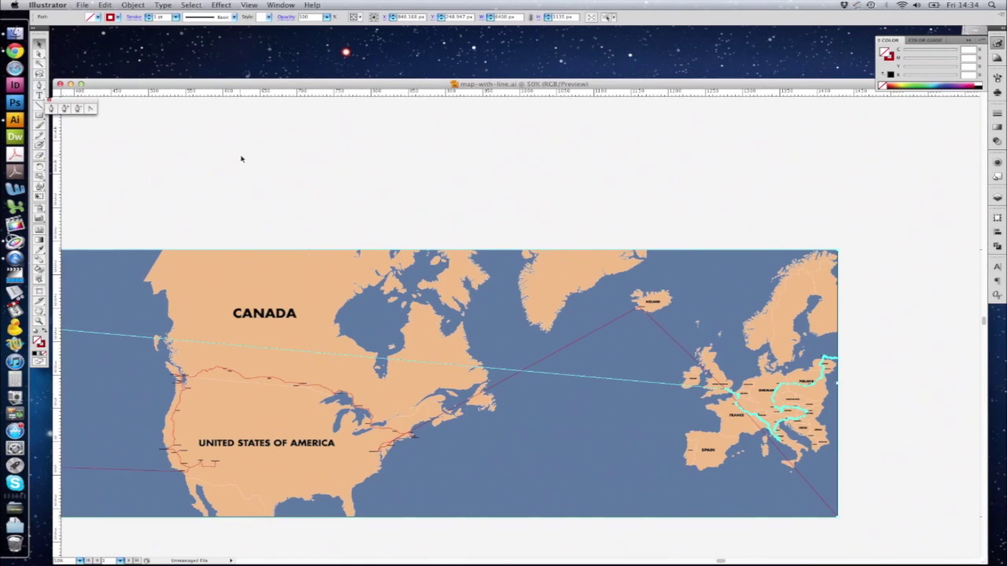
pyautogui.click(82, 4)
pyautogui.moveTo(156, 206)
pyautogui.click(266, 206)
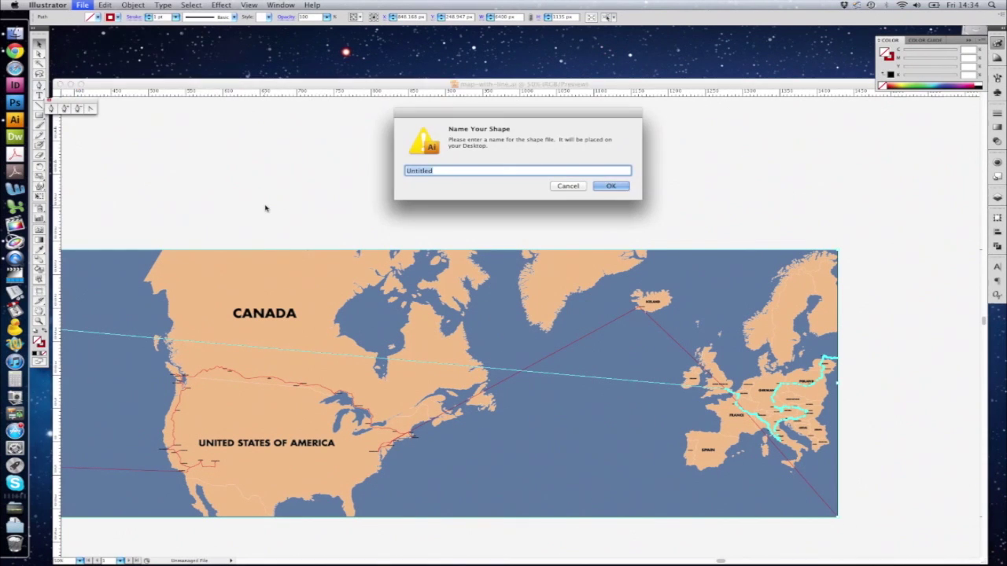
pyautogui.write('static')
pyautogui.press('Return')
pyautogui.click(614, 163)
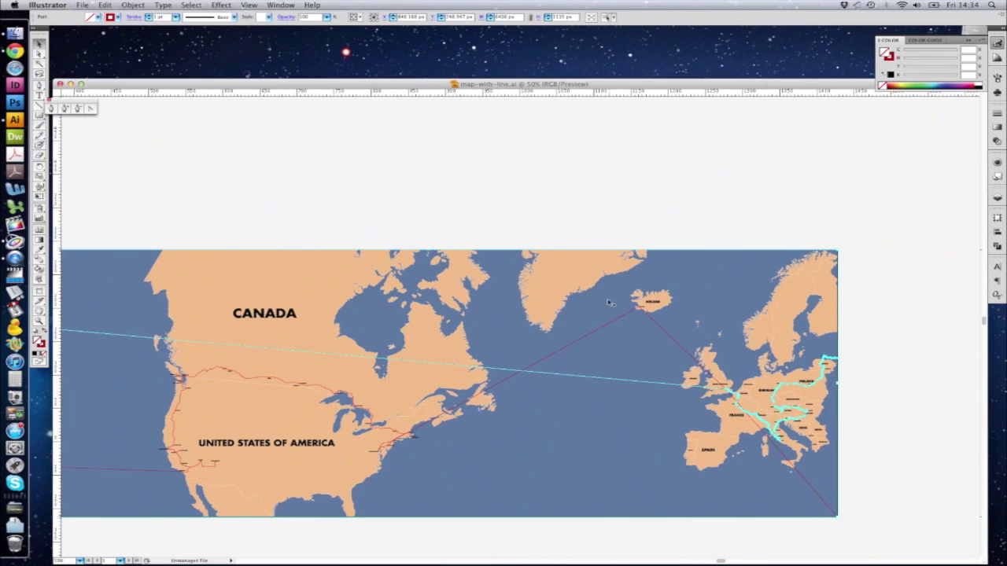
# Delete the route lines, including the US route and Atlantic line, from the map
pyautogui.click(541, 362)
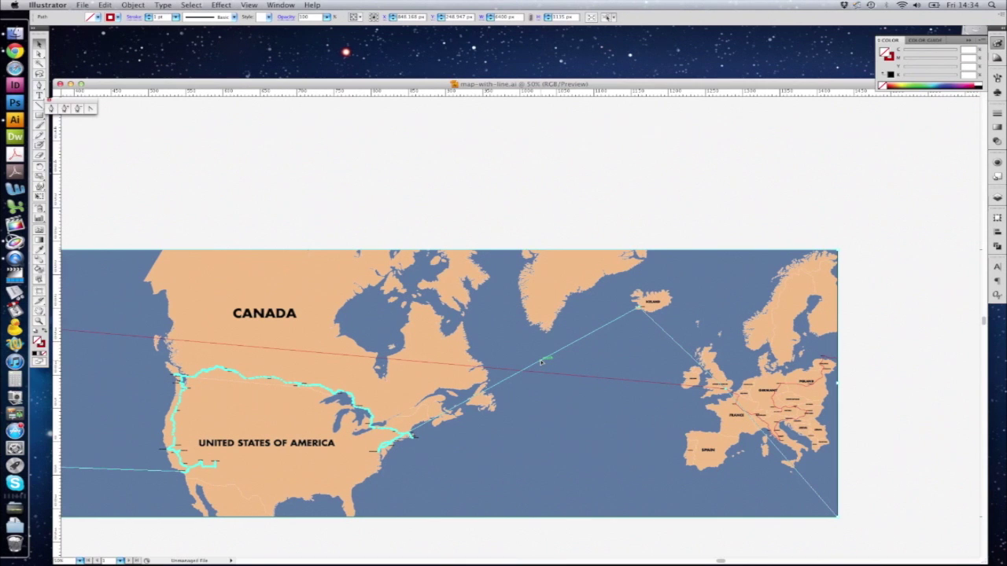
pyautogui.press('Delete')
pyautogui.hotkey('ctrl', 'z')
pyautogui.hotkey('ctrl', 'z')
pyautogui.hotkey('ctrl', 'z')
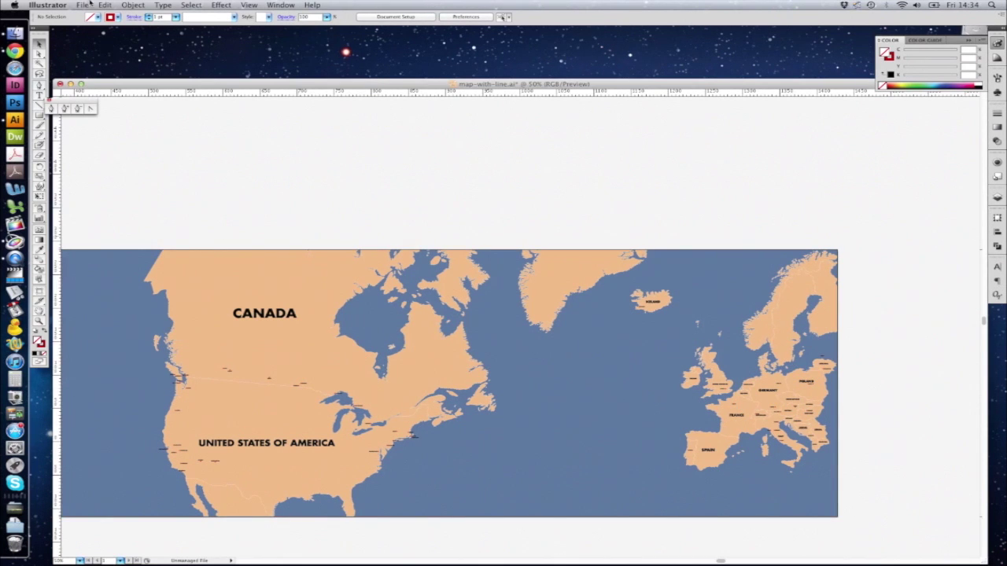
# Save the map as map-no-line.ai with default Illustrator options and close it
pyautogui.click(84, 5)
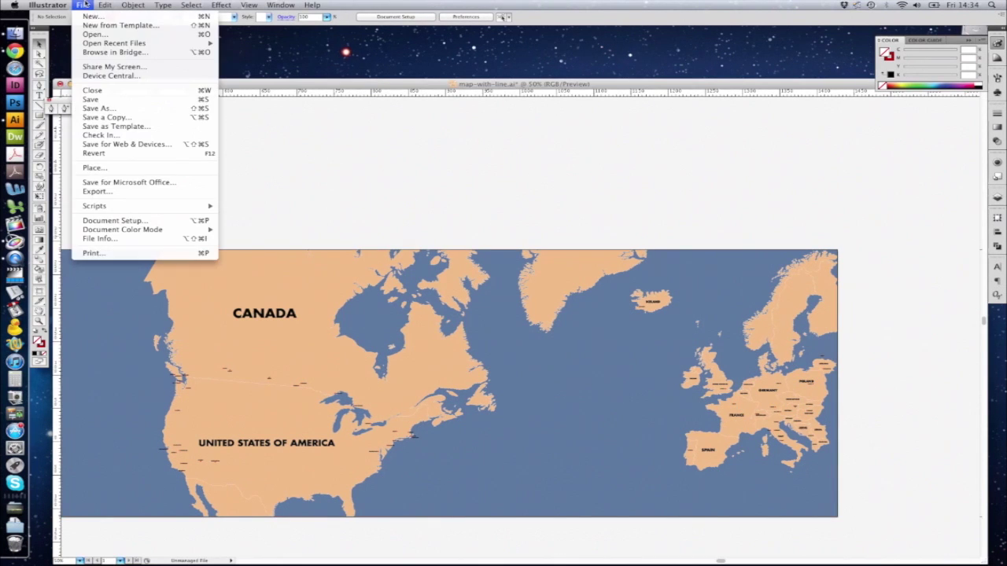
pyautogui.click(123, 107)
pyautogui.moveTo(472, 120); pyautogui.dragTo(477, 120)
pyautogui.press('Escape')
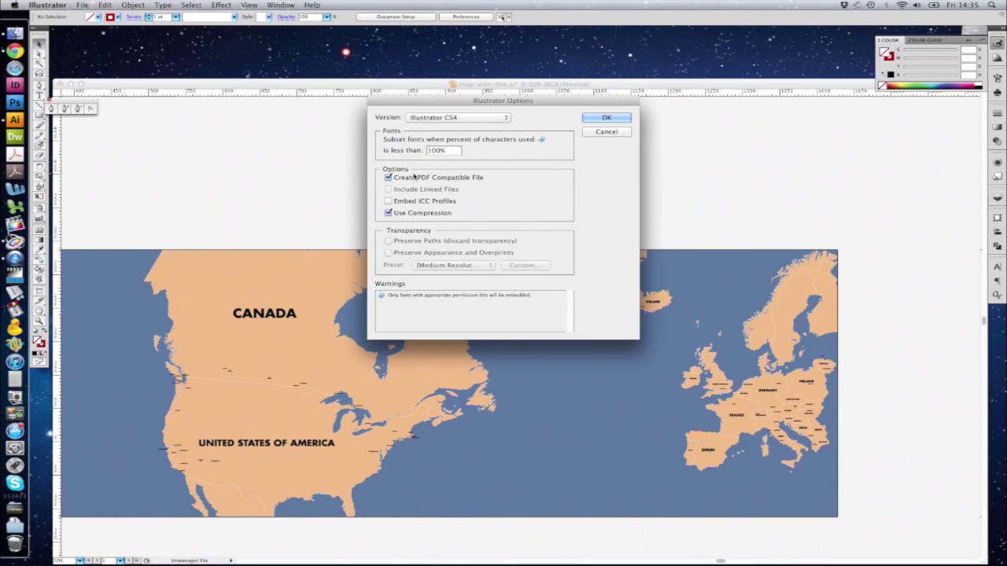
pyautogui.click(619, 131)
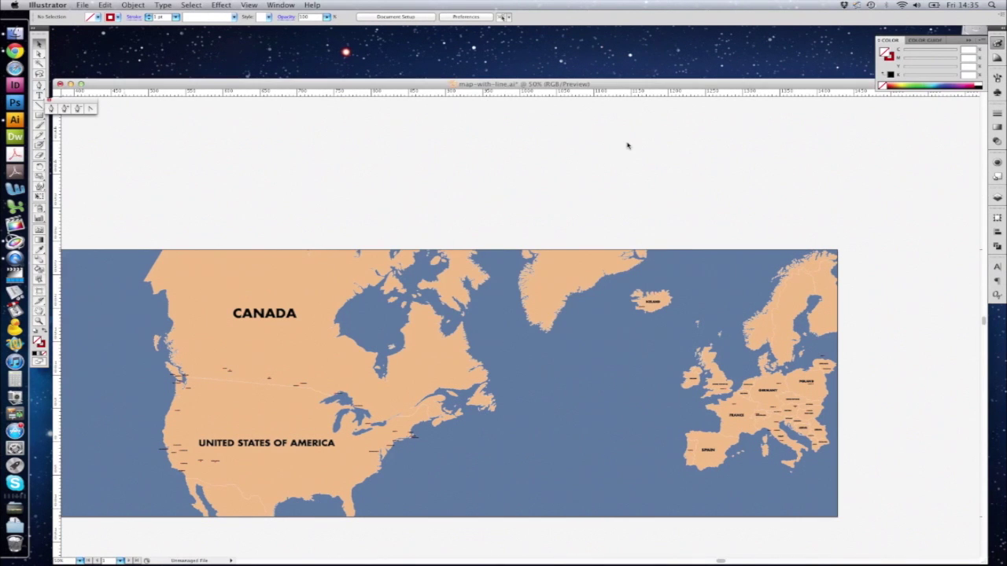
pyautogui.press('super+w')
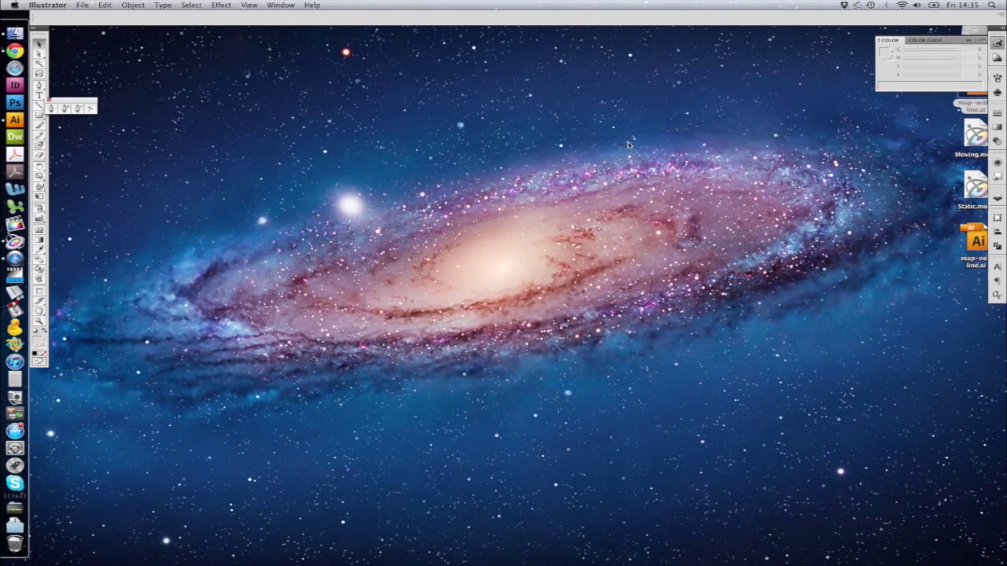
# Switch to Motion and create a blank Motion Project at 1280 × 720, 25 fps
pyautogui.click(13, 242)
pyautogui.click(70, 7)
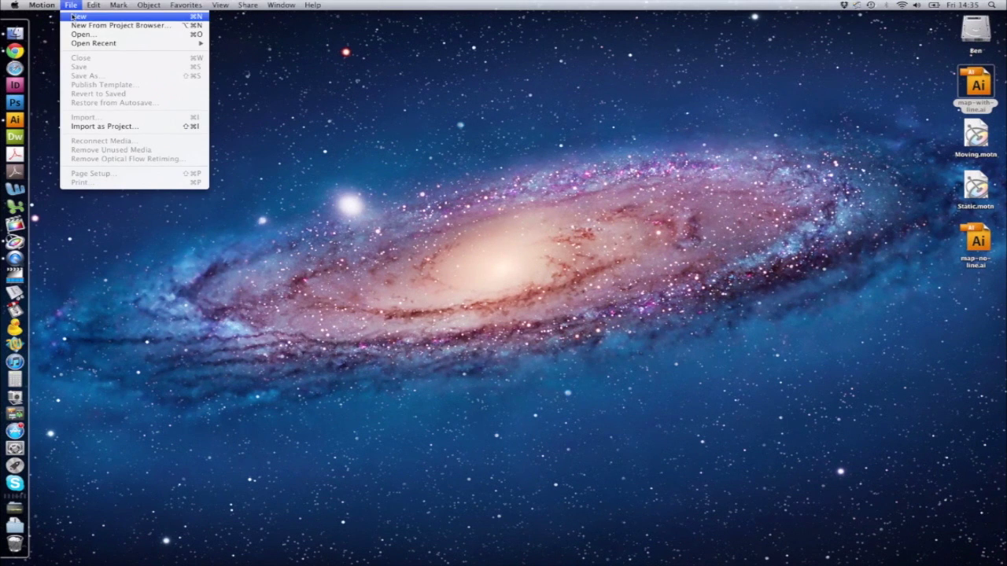
pyautogui.click(71, 16)
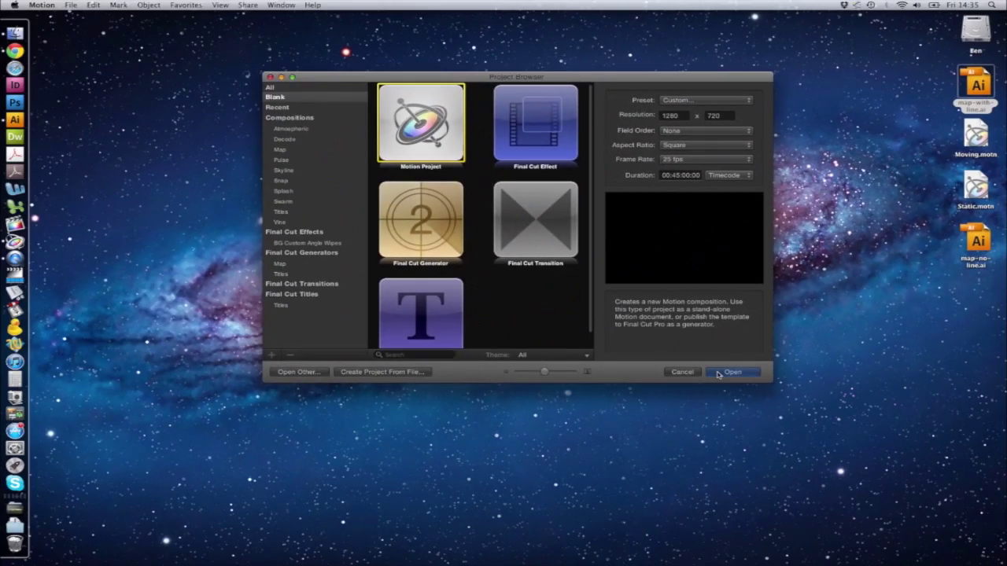
pyautogui.click(718, 374)
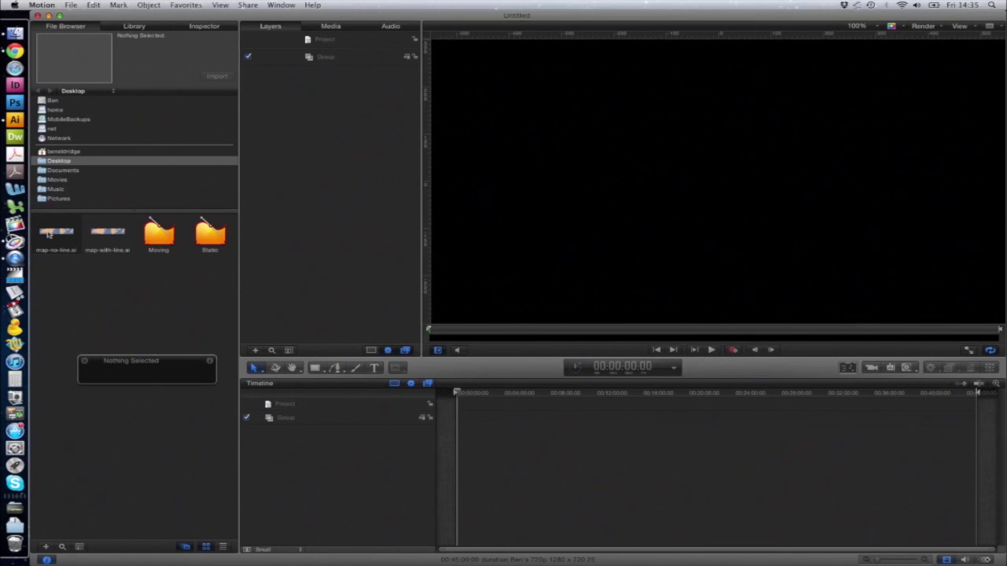
# Drop map-no-line.ai onto the canvas and select its PDF in the Media list
pyautogui.moveTo(47, 234); pyautogui.dragTo(719, 184)
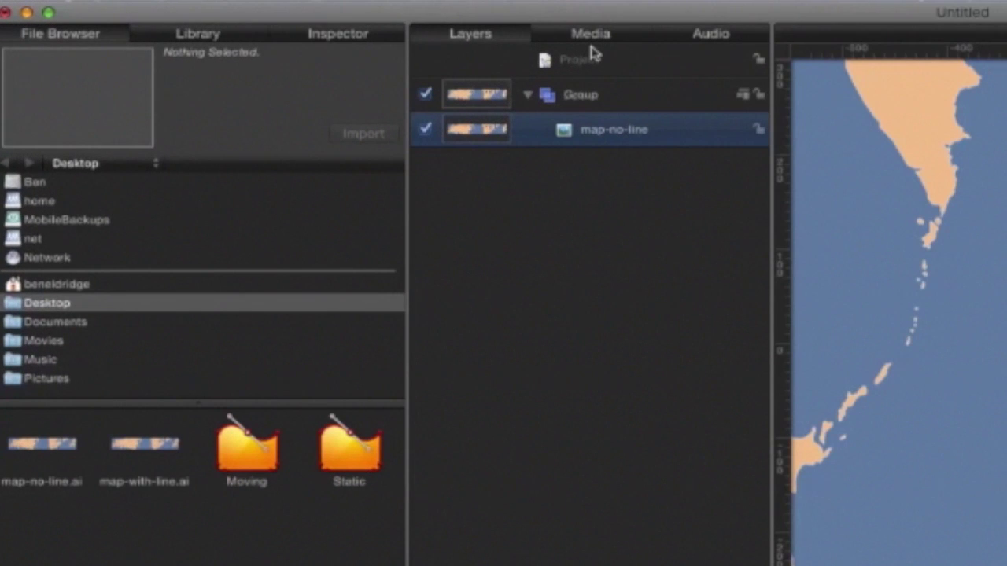
pyautogui.click(591, 35)
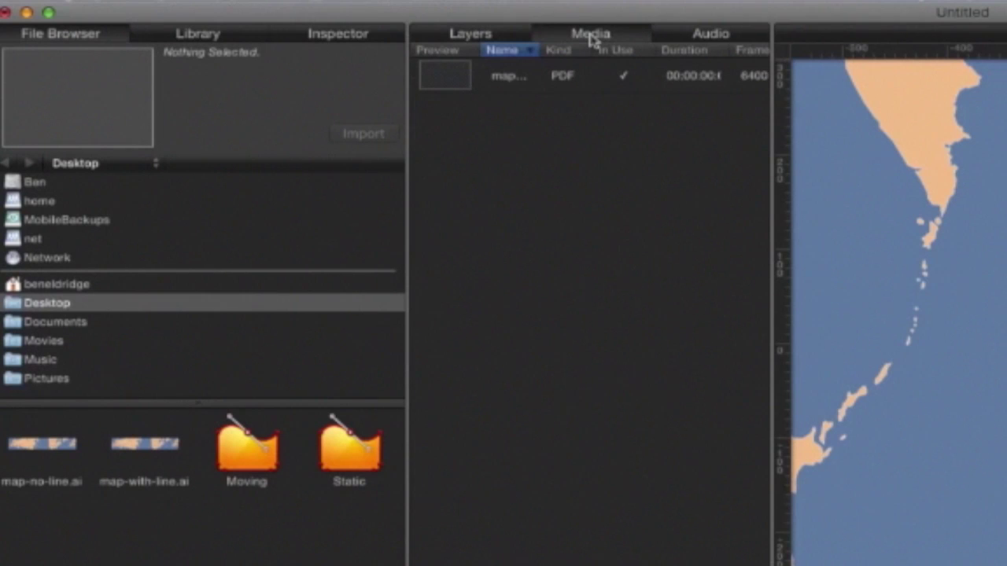
pyautogui.click(443, 82)
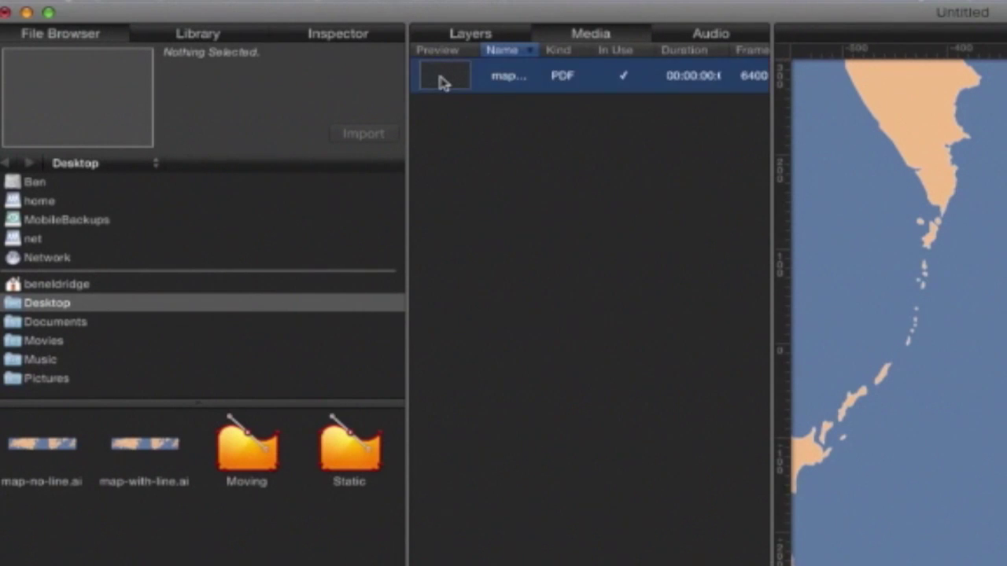
# Turn off Fixed Resolution in the map media's settings
pyautogui.click(360, 36)
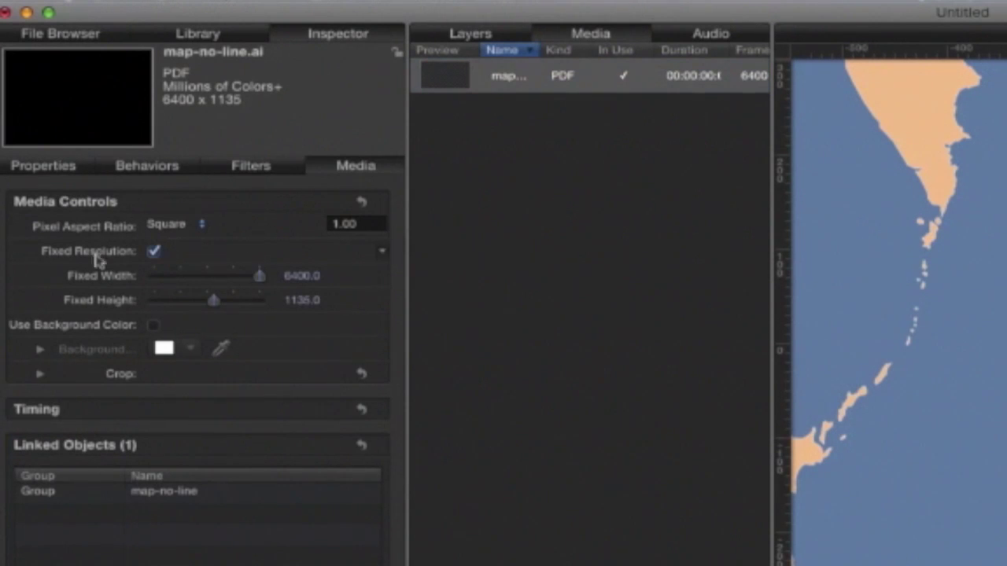
pyautogui.click(154, 252)
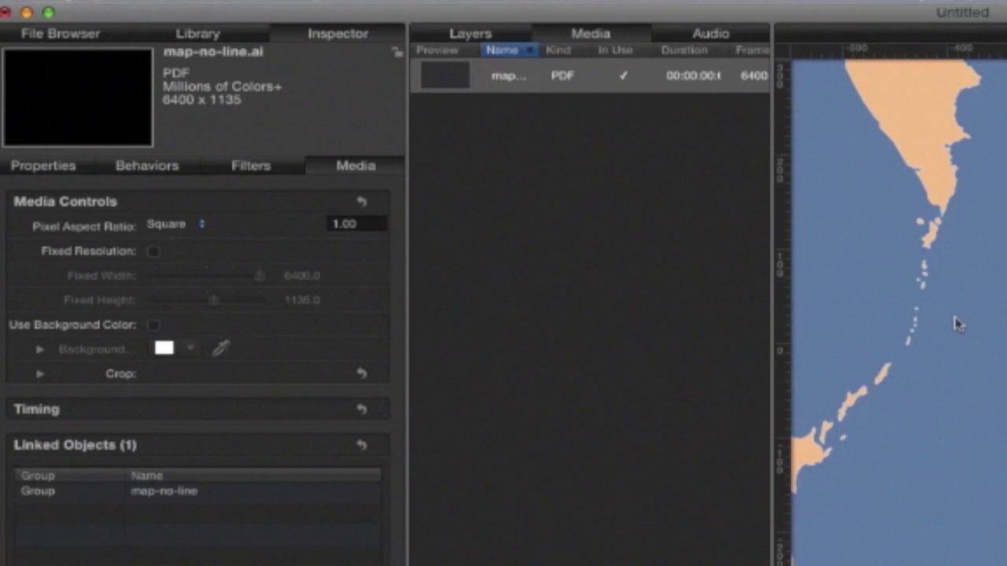
pyautogui.click(503, 36)
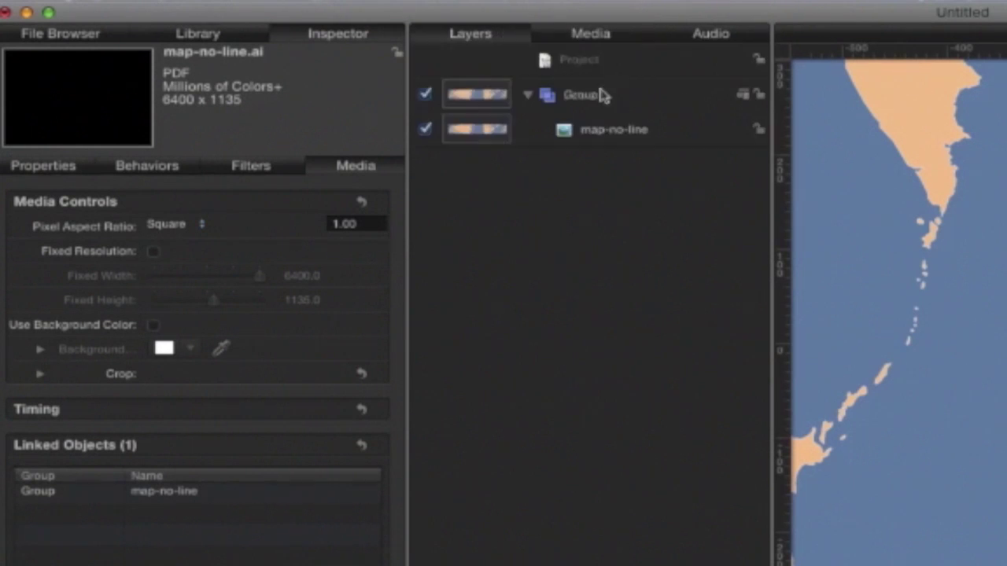
# Set the map-no-line layer's scale to 750%
pyautogui.click(637, 134)
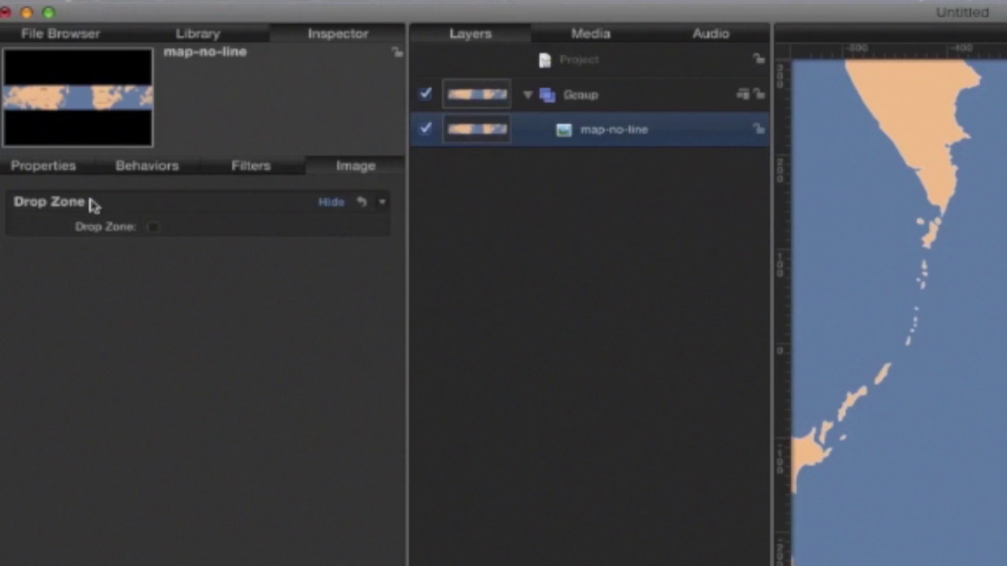
pyautogui.click(55, 171)
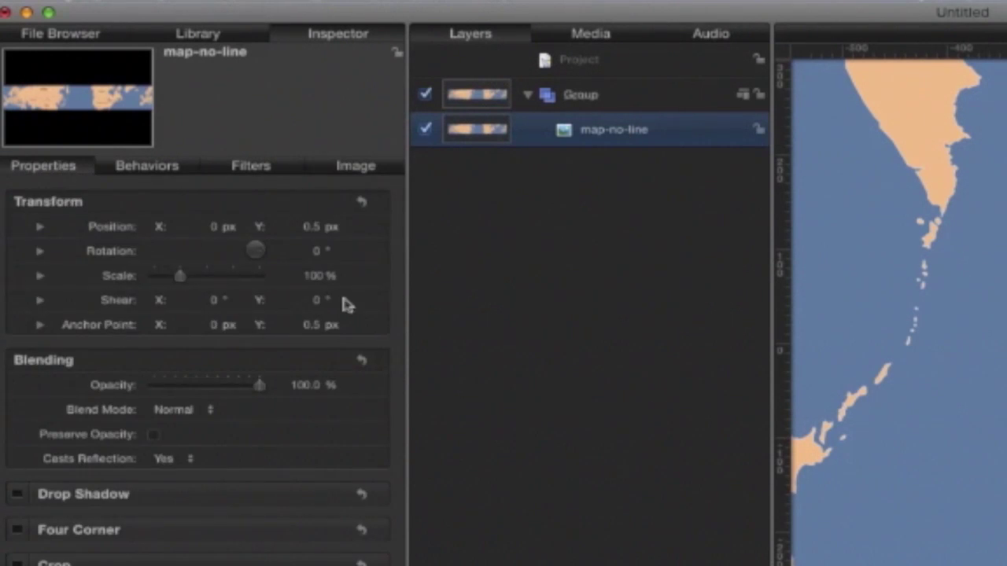
pyautogui.click(316, 276)
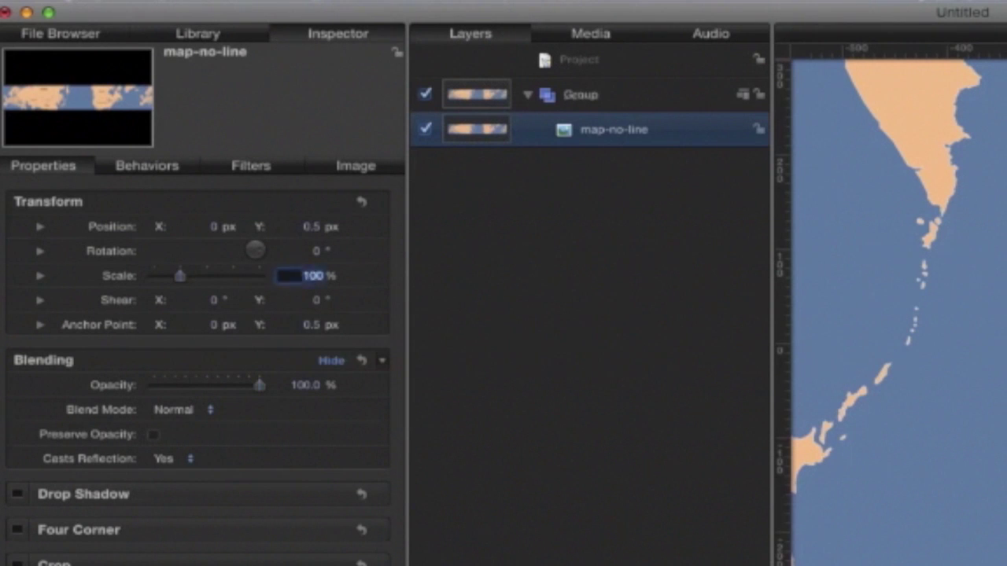
pyautogui.write('750')
pyautogui.press('Return')
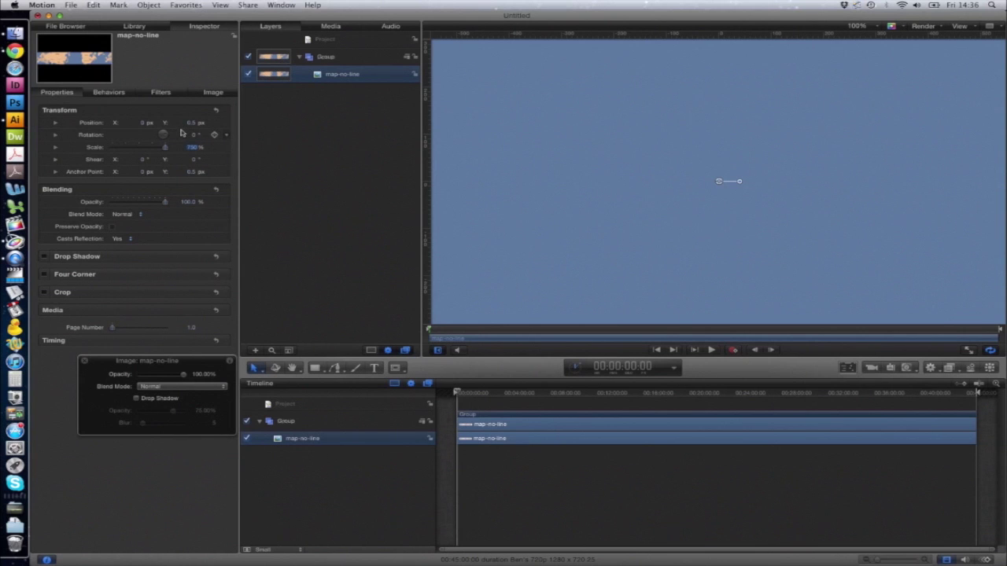
# Drop the Moving route file onto the canvas twice, extending both Shape clips to the timeline end
pyautogui.click(73, 28)
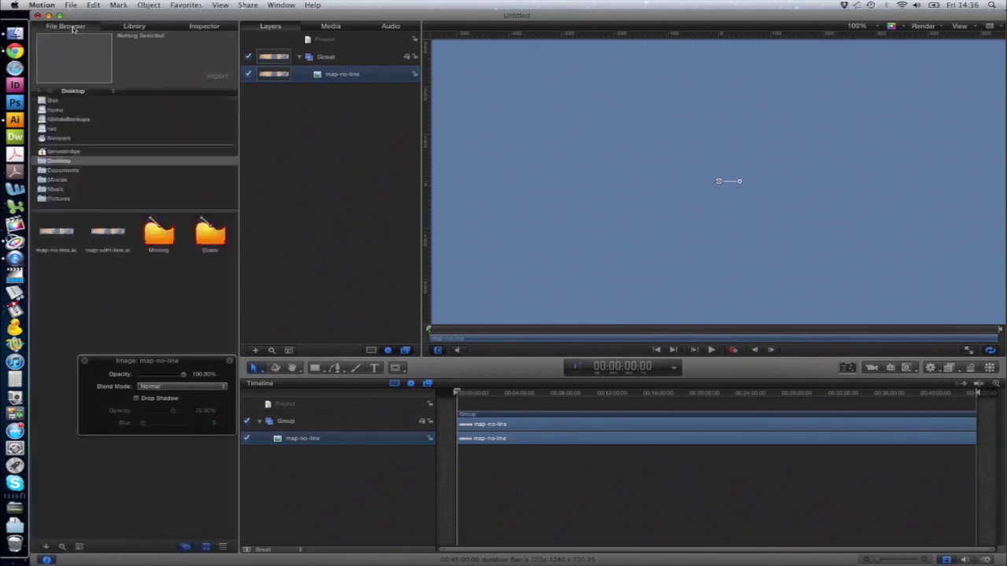
pyautogui.click(159, 239)
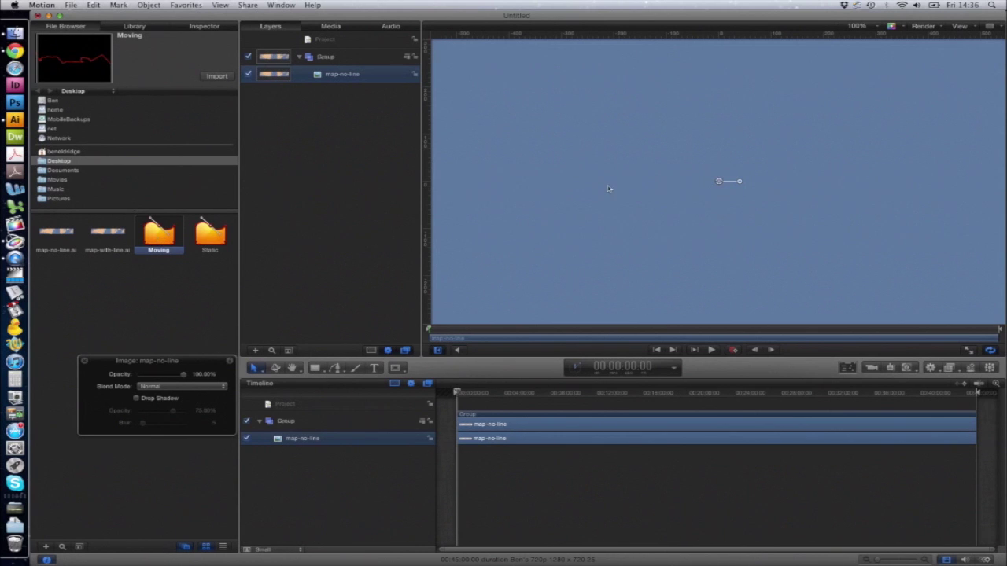
pyautogui.moveTo(650, 160); pyautogui.dragTo(673, 167)
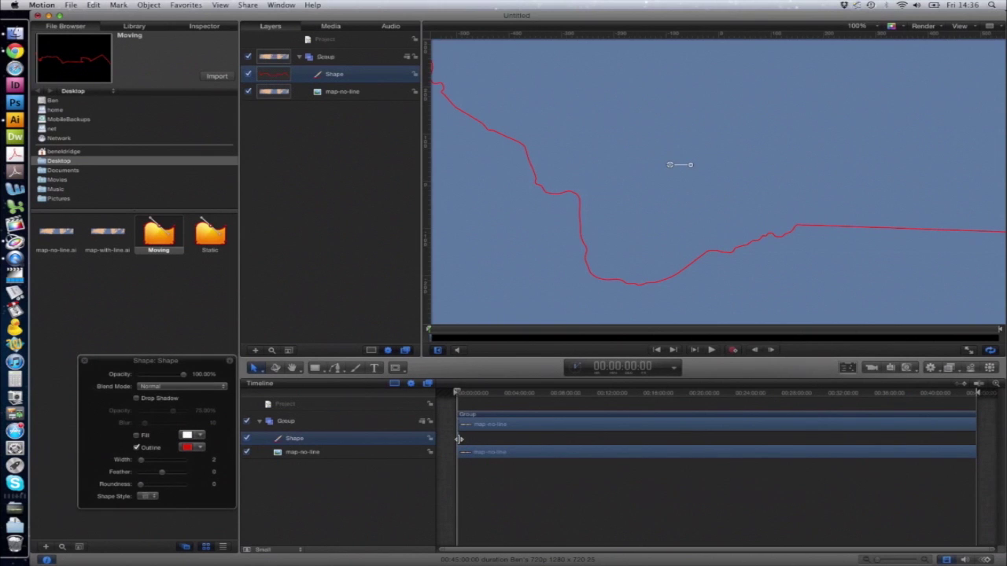
pyautogui.moveTo(459, 439); pyautogui.dragTo(978, 449)
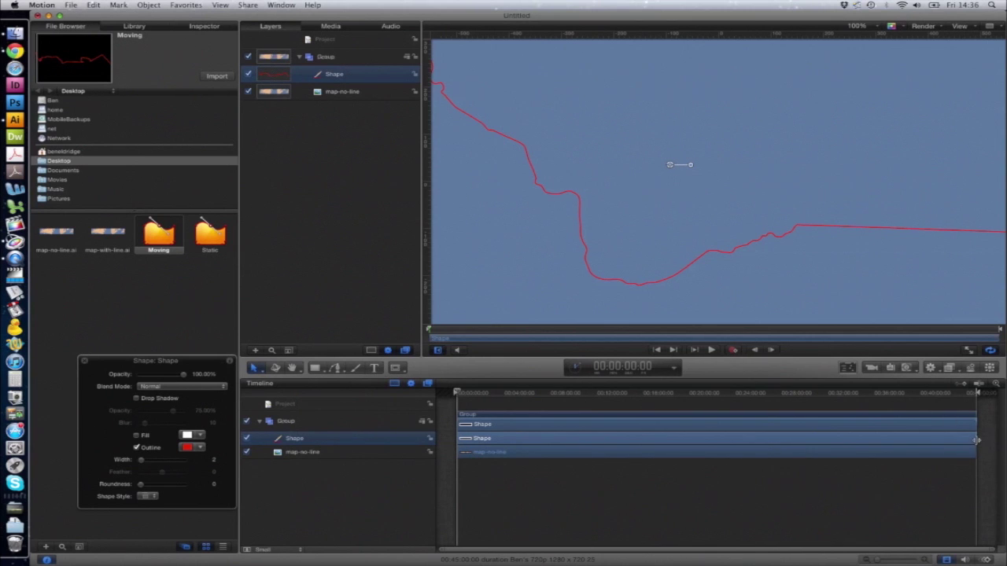
pyautogui.moveTo(976, 440); pyautogui.dragTo(976, 440)
pyautogui.moveTo(417, 220); pyautogui.dragTo(644, 151)
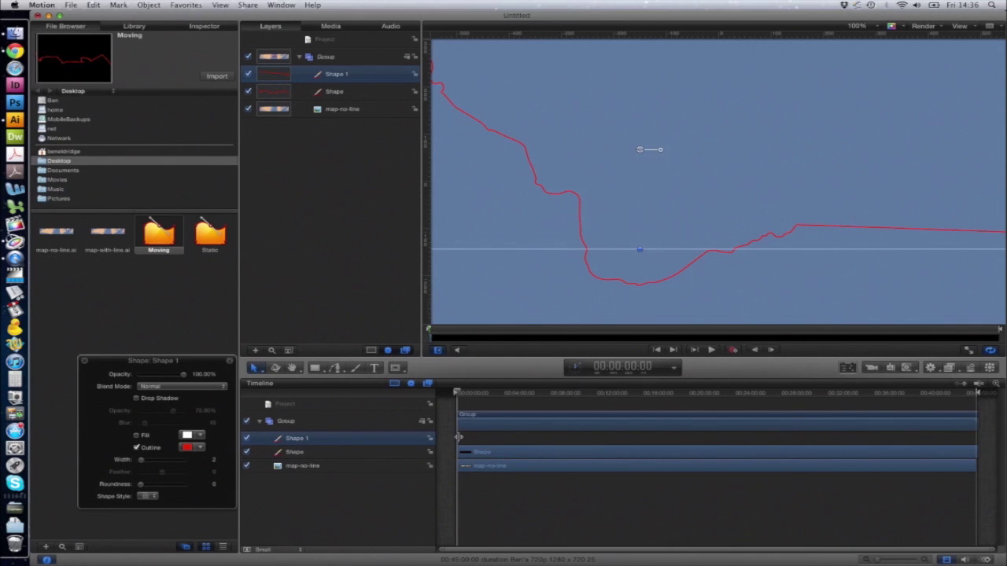
pyautogui.moveTo(460, 437); pyautogui.dragTo(978, 443)
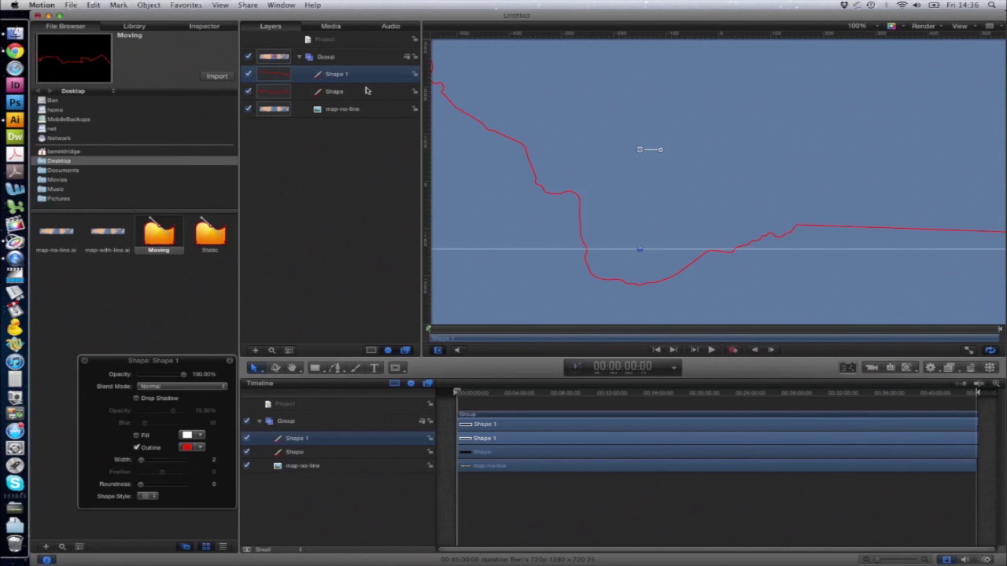
# Rename the Shape 1 layer to Static
pyautogui.doubleClick(339, 75)
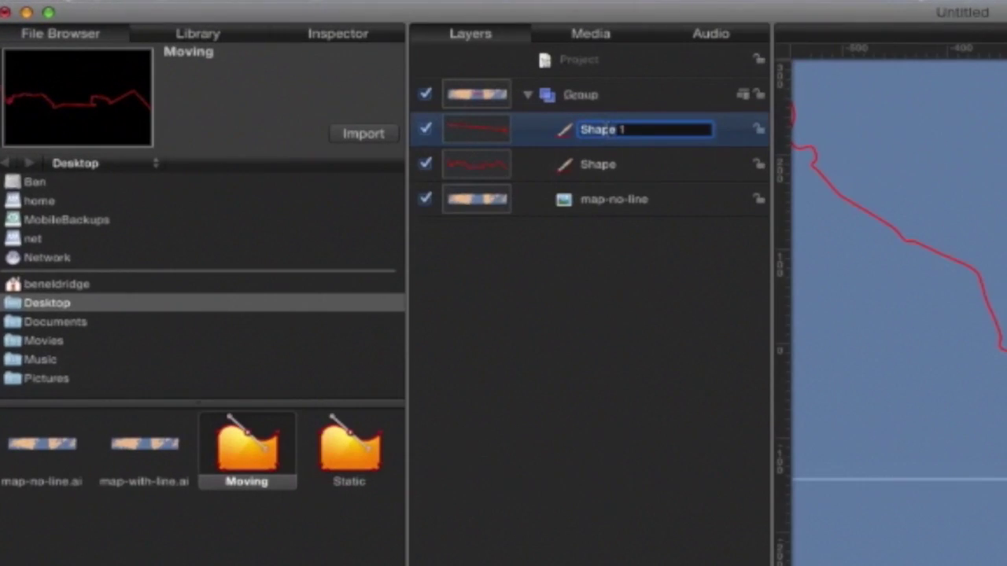
pyautogui.press('BackSpace')
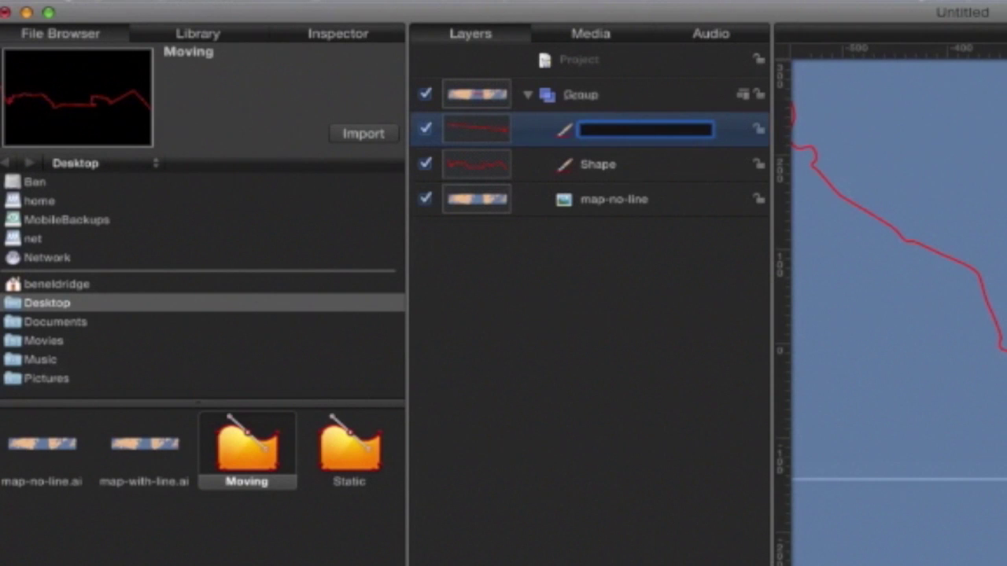
pyautogui.write('Static')
pyautogui.press('Return')
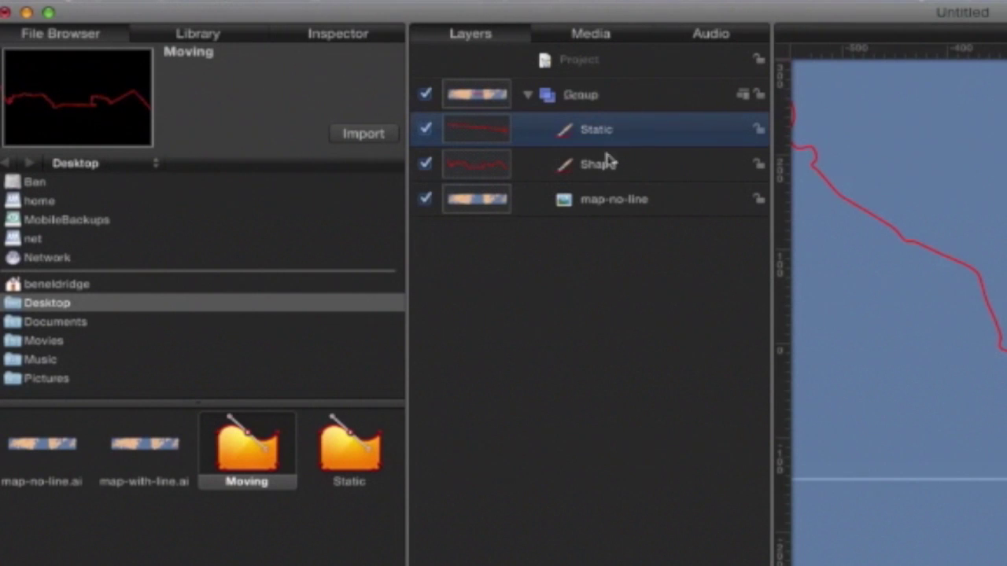
# Rename the Shape layer to Moving
pyautogui.click(604, 172)
pyautogui.doubleClick(604, 172)
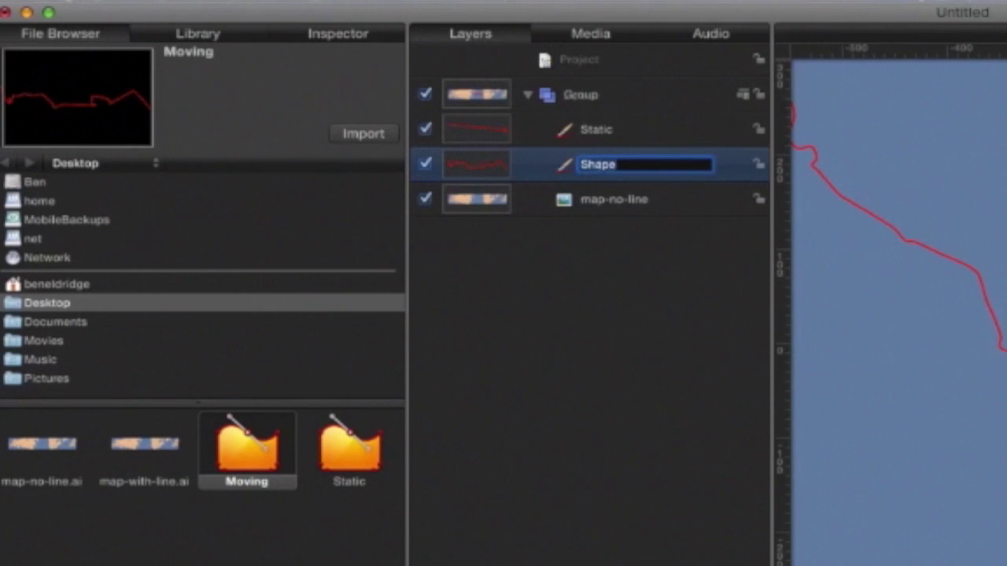
pyautogui.write('Moving')
pyautogui.press('Return')
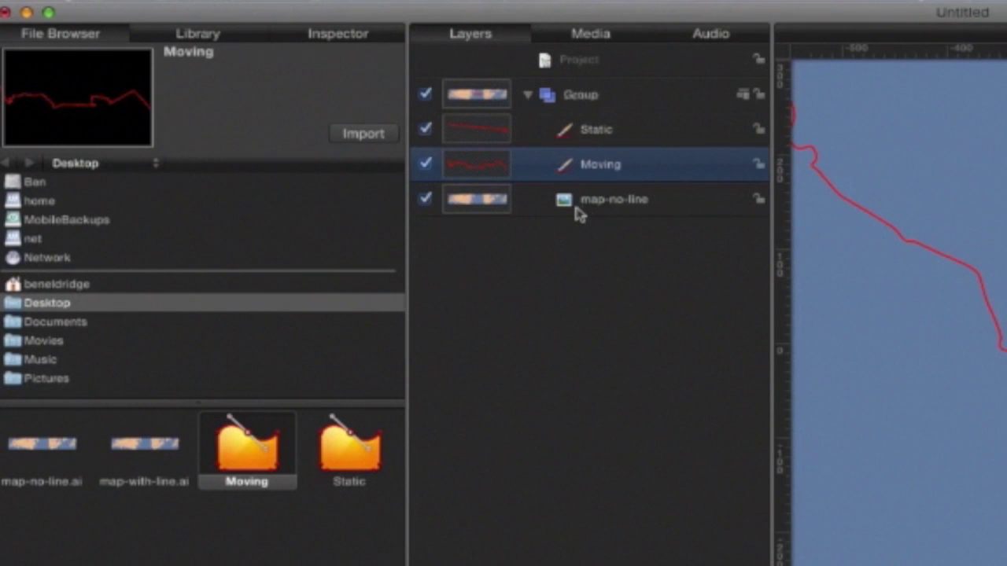
# Scale both the Moving and Static route layers to 750%
pyautogui.click(340, 40)
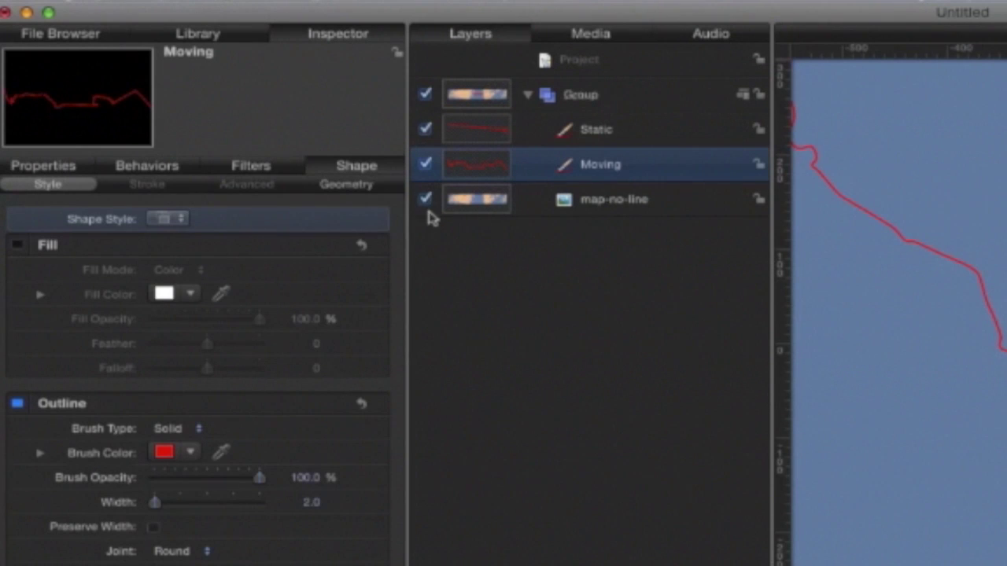
pyautogui.click(61, 168)
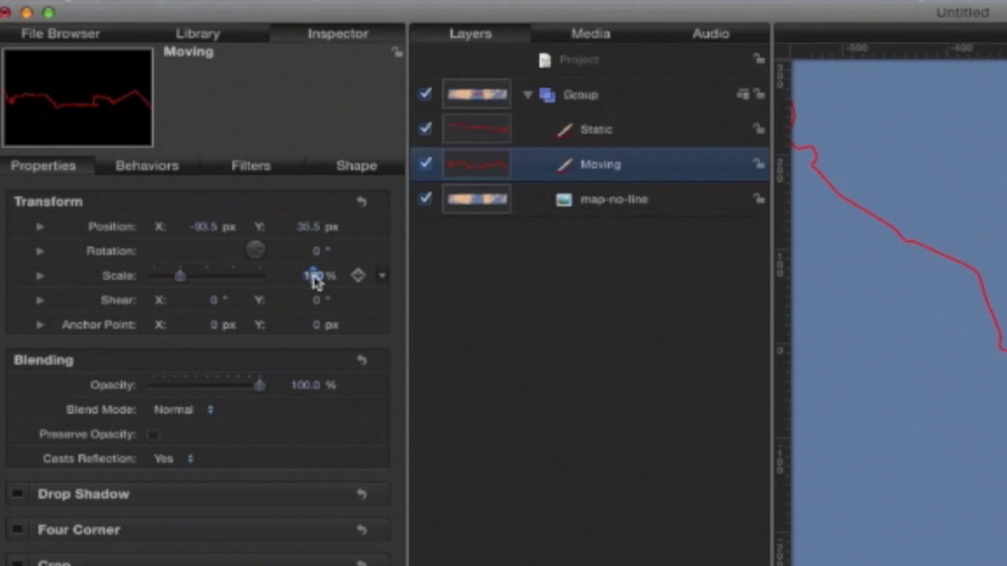
pyautogui.click(314, 276)
pyautogui.write('750')
pyautogui.press('Return')
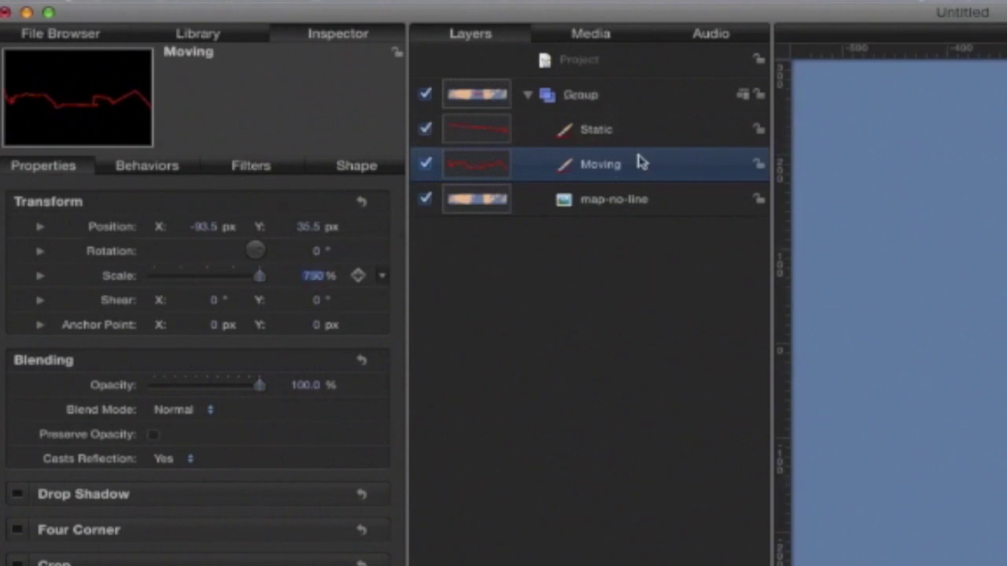
pyautogui.click(618, 137)
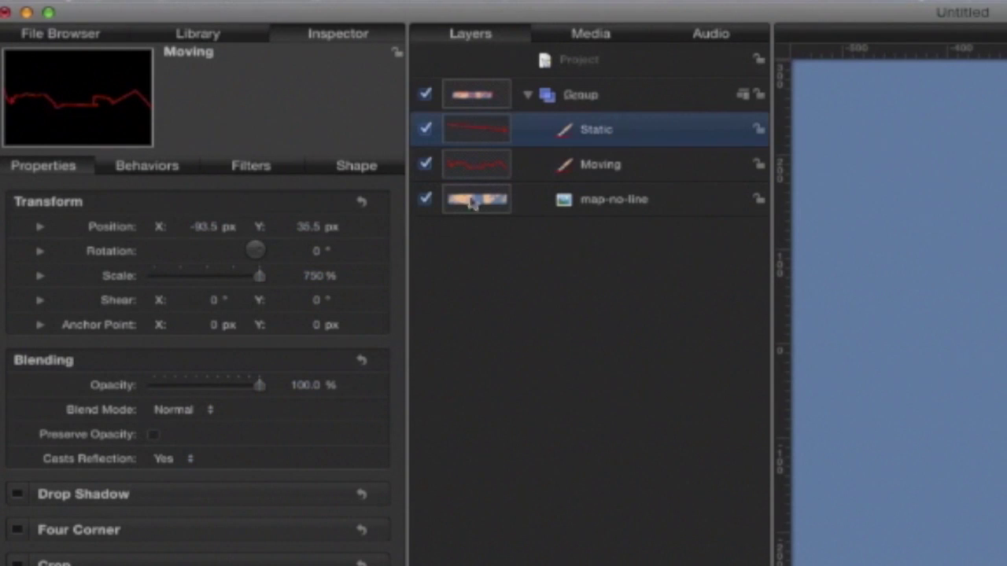
pyautogui.click(317, 281)
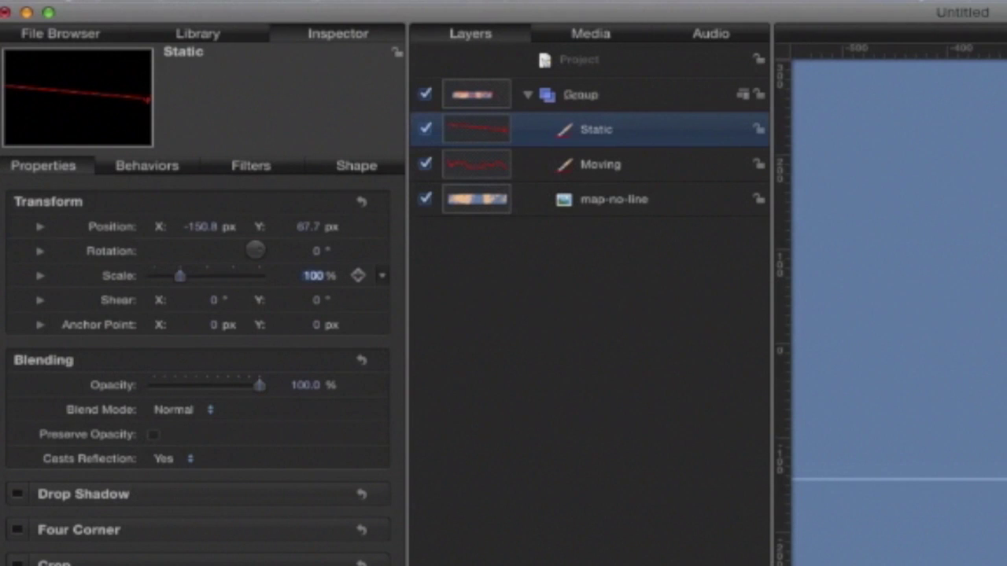
pyautogui.write('750')
pyautogui.press('Return')
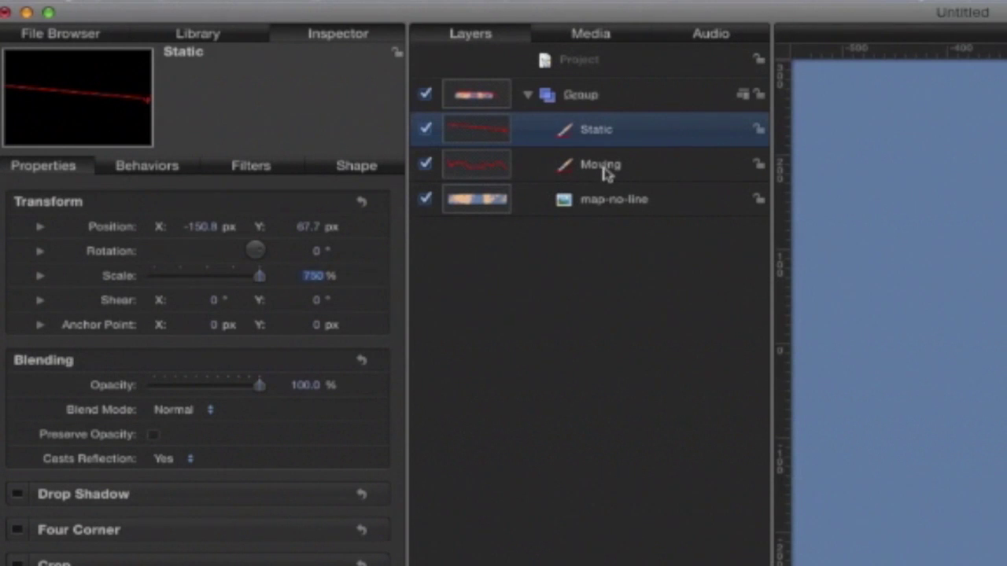
# Turn off Preserve Scale in the Moving line's shape geometry settings
pyautogui.click(603, 169)
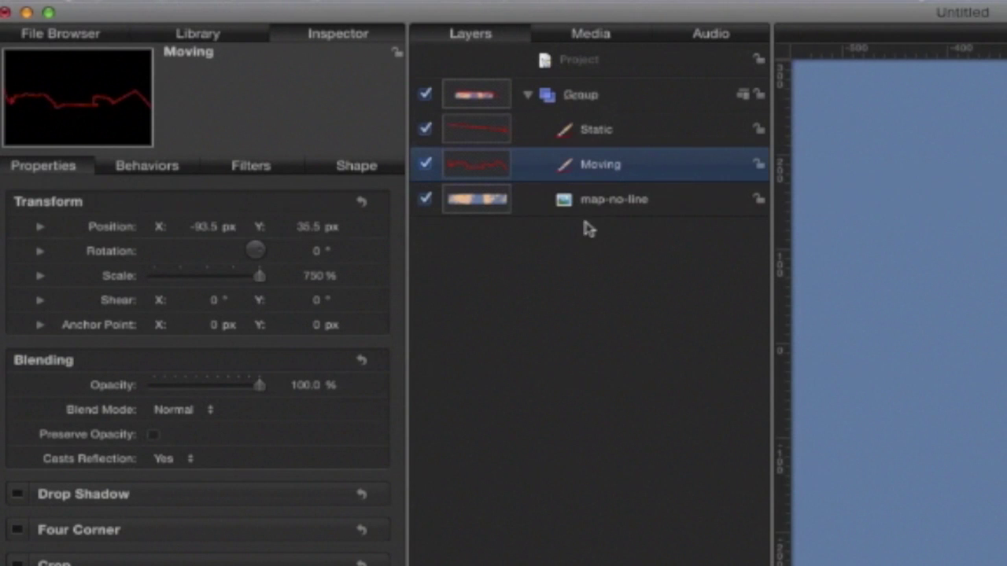
pyautogui.click(358, 167)
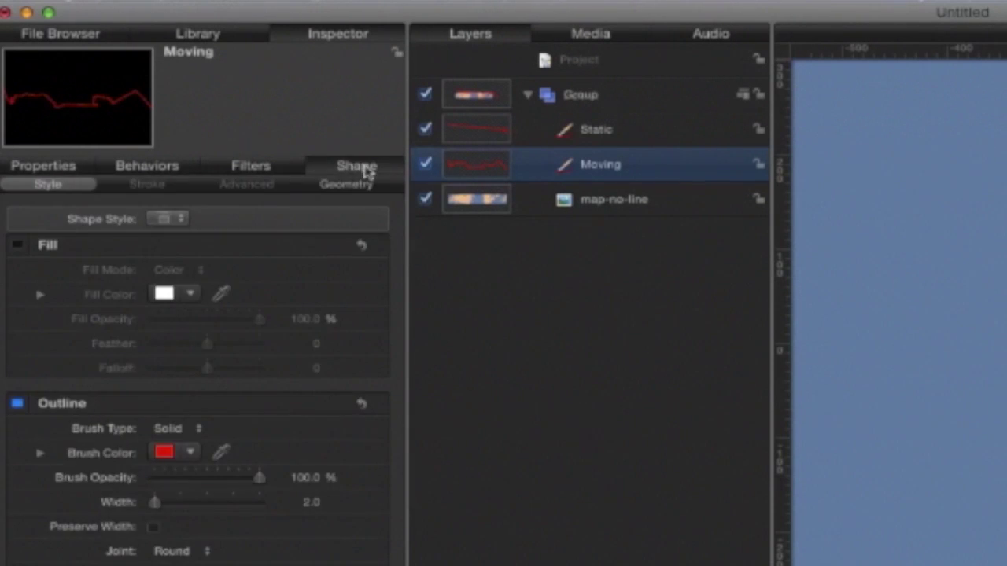
pyautogui.click(349, 190)
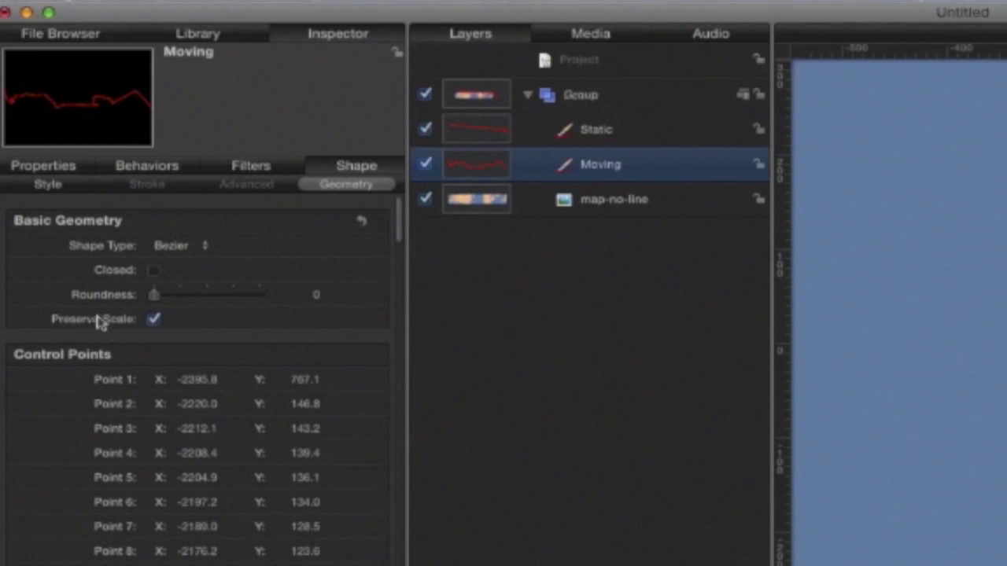
pyautogui.click(154, 321)
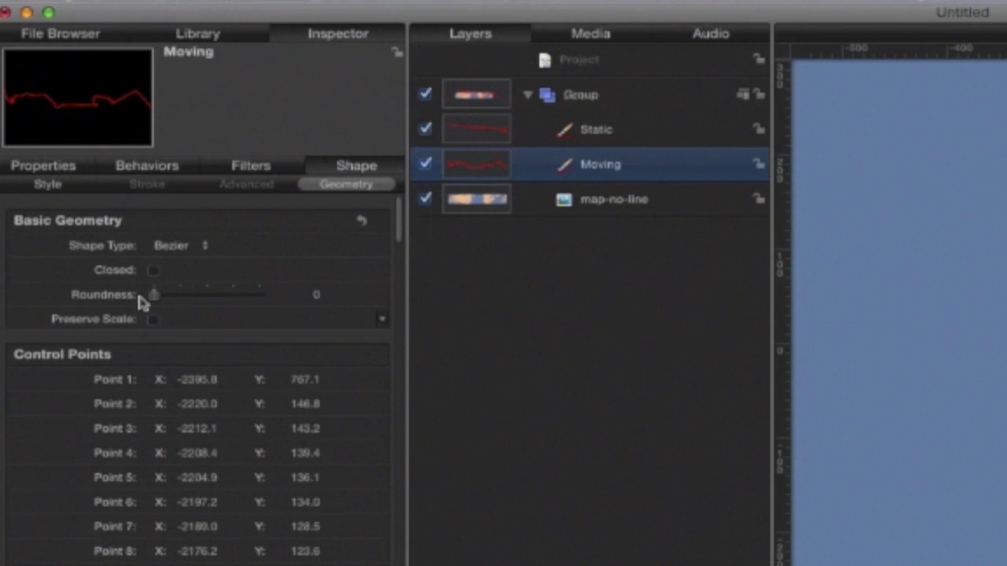
pyautogui.click(44, 187)
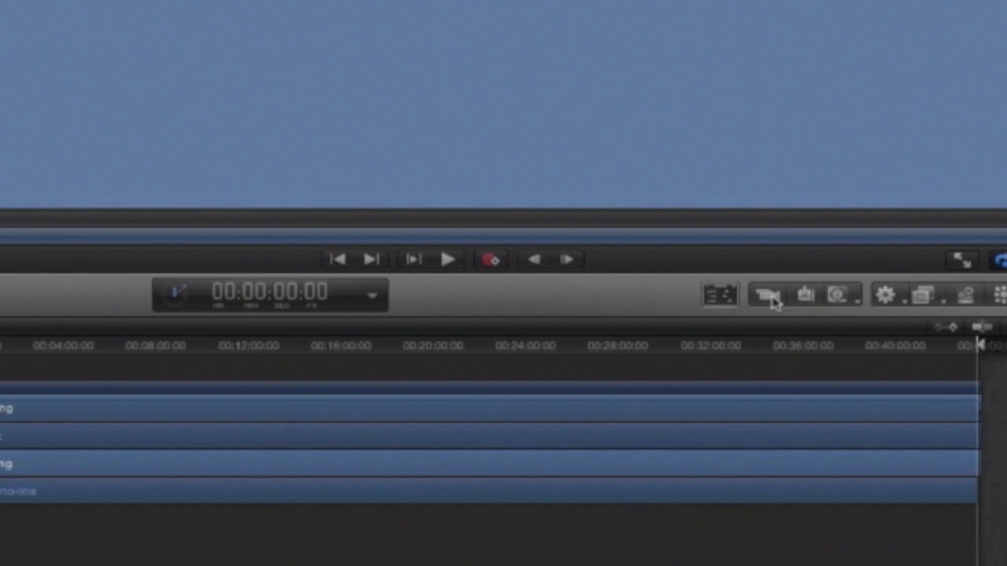
# Add a camera, switch the group to 3D, view from Front, and select Static
pyautogui.click(769, 297)
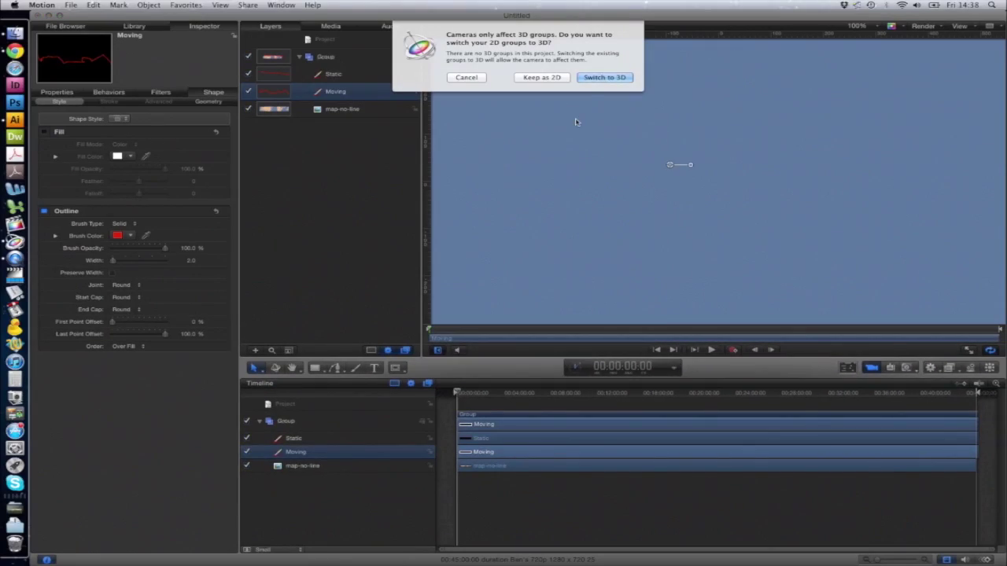
pyautogui.click(597, 78)
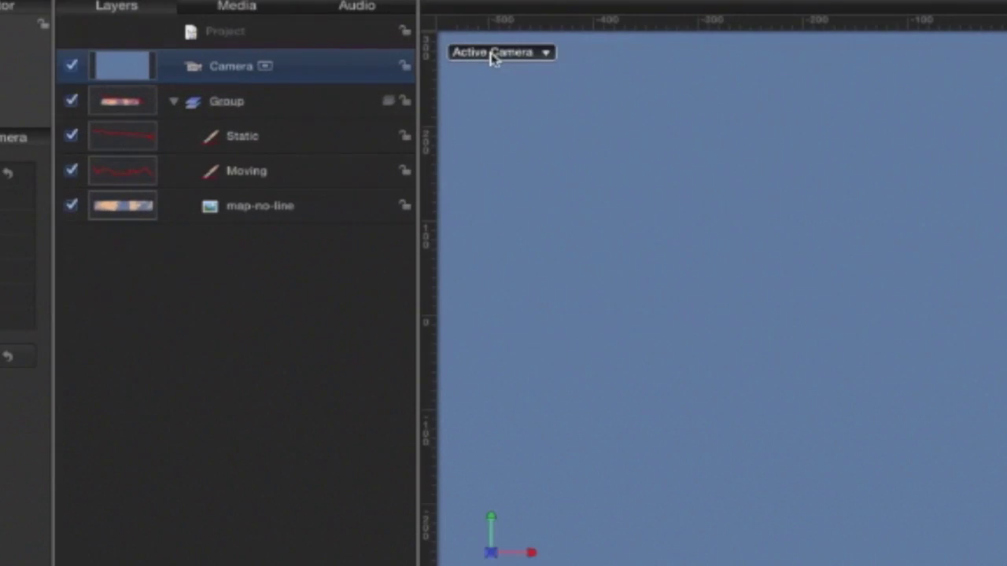
pyautogui.click(464, 51)
pyautogui.click(540, 135)
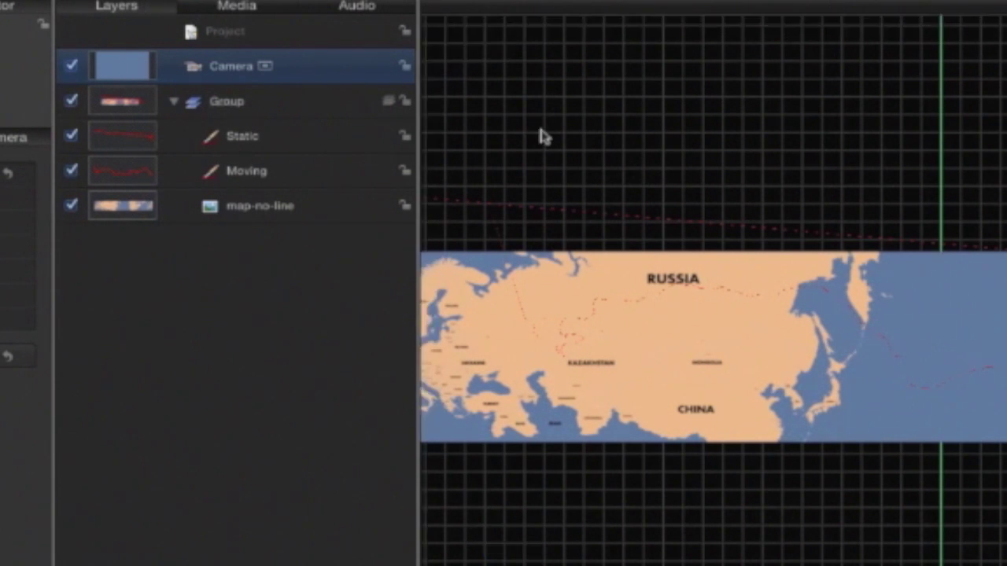
pyautogui.click(261, 140)
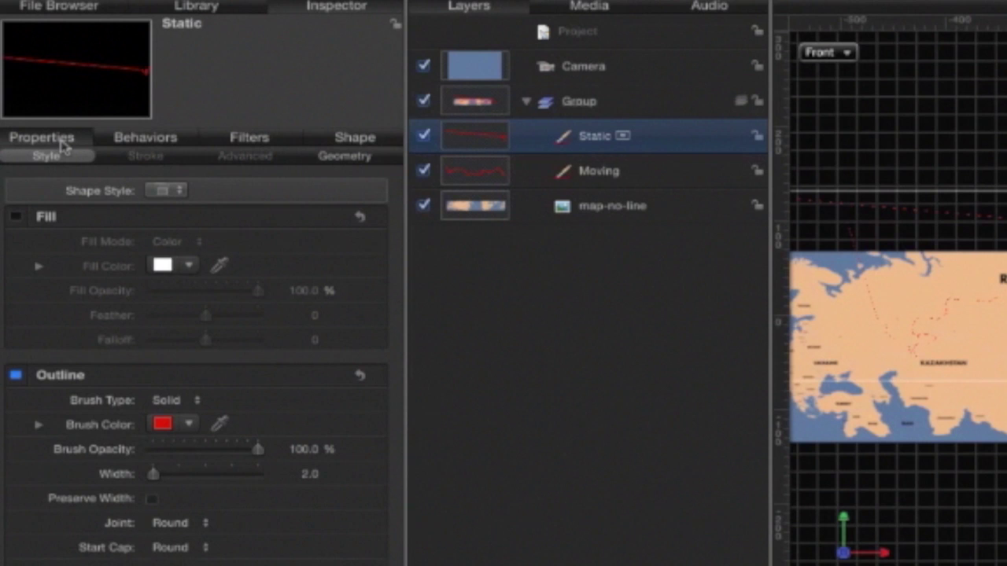
# Set the Static line's Position X and Y to 0
pyautogui.click(63, 141)
pyautogui.click(188, 203)
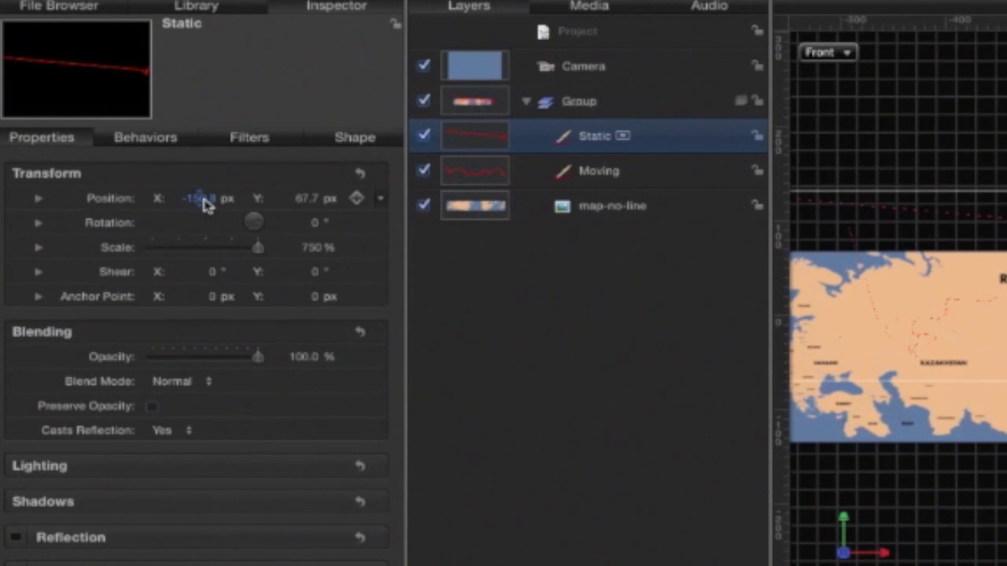
pyautogui.write('0')
pyautogui.press('Tab')
pyautogui.write('0')
pyautogui.press('Return')
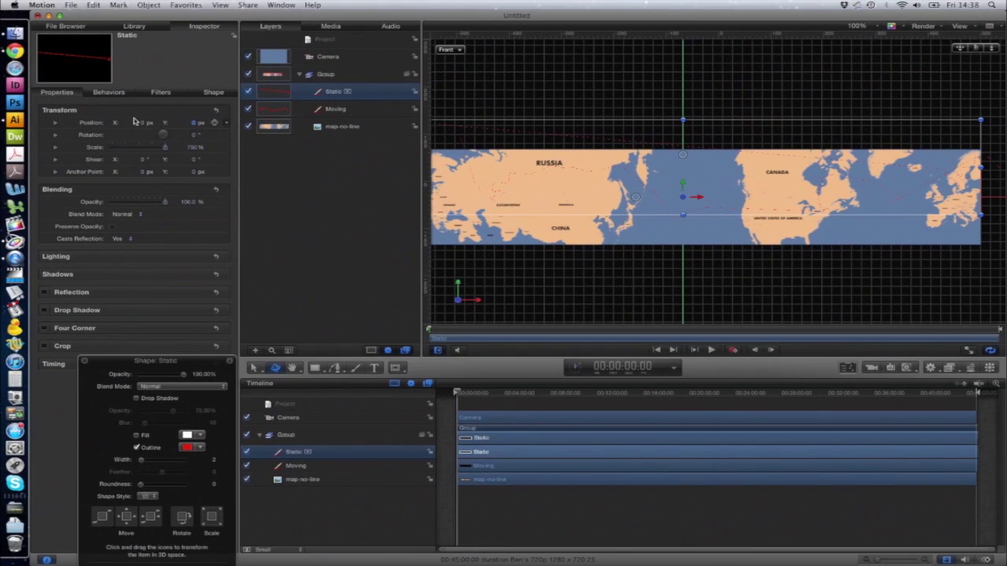
# Draw a small rectangle in the ocean mid-map and remove its fill
pyautogui.click(317, 368)
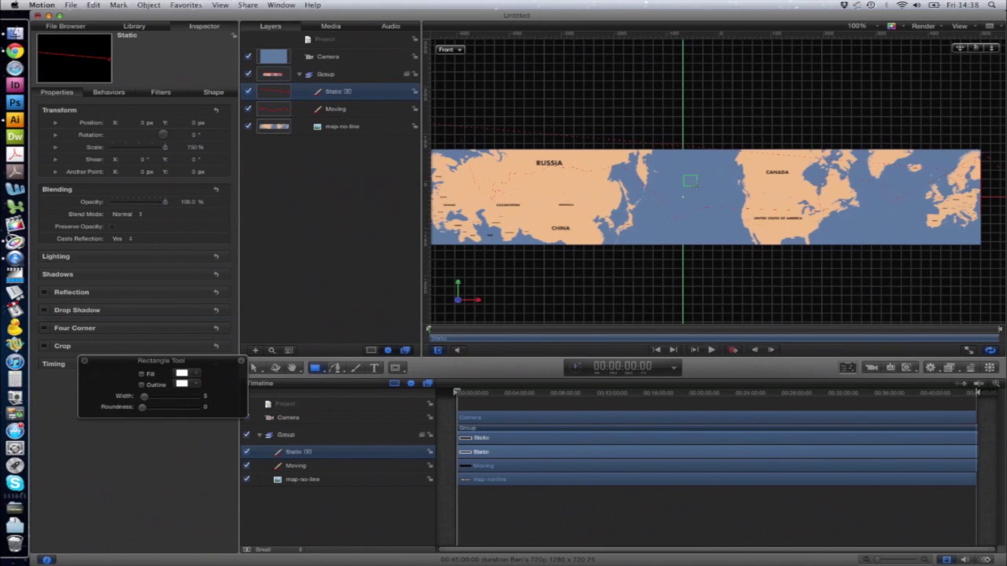
pyautogui.moveTo(697, 185); pyautogui.dragTo(696, 185)
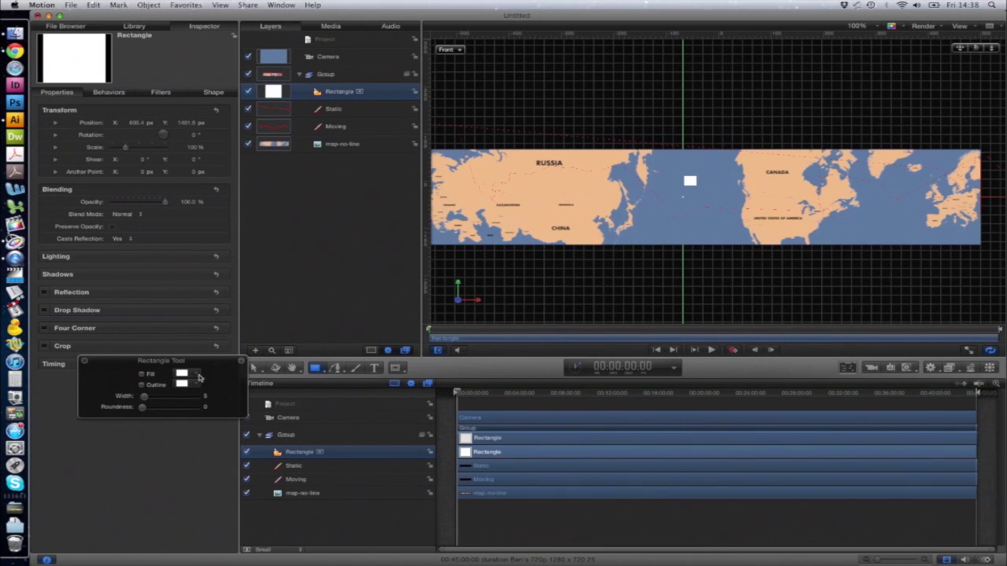
pyautogui.click(257, 367)
pyautogui.click(136, 435)
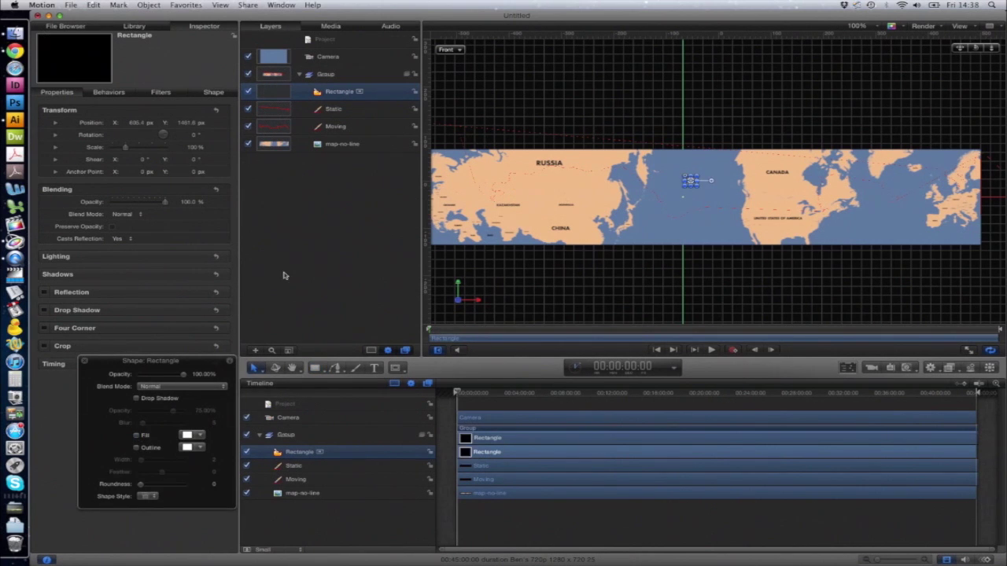
# Group the Rectangle with the Static line and set the group's Position Y to 0
pyautogui.keyDown('shift'); pyautogui.click(338, 110); pyautogui.keyUp('shift')
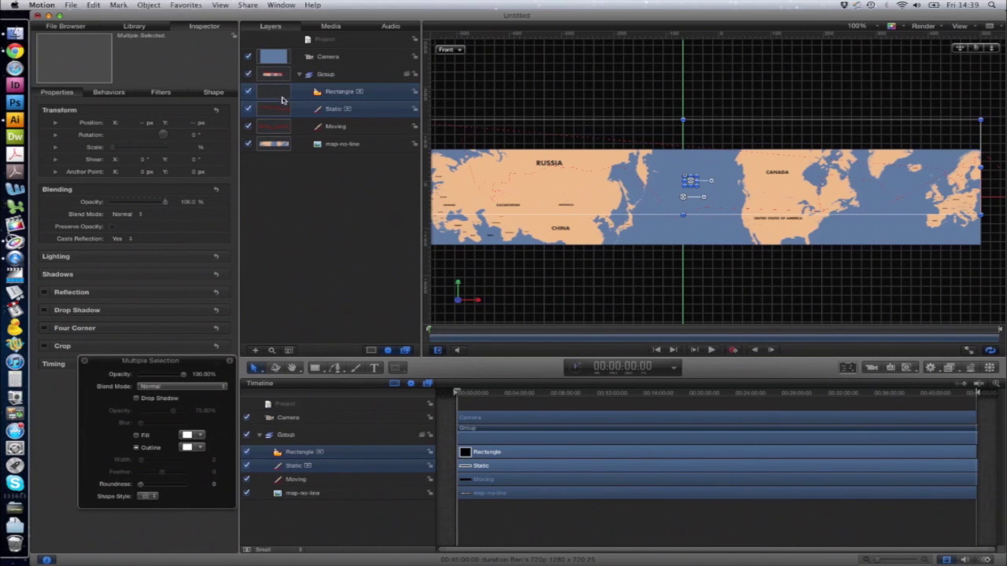
pyautogui.click(149, 6)
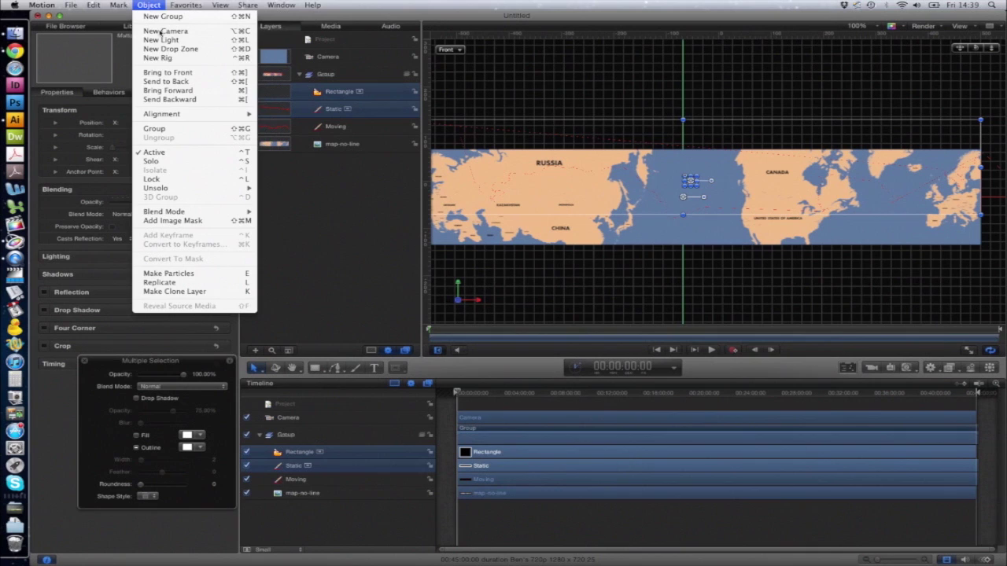
pyautogui.click(175, 128)
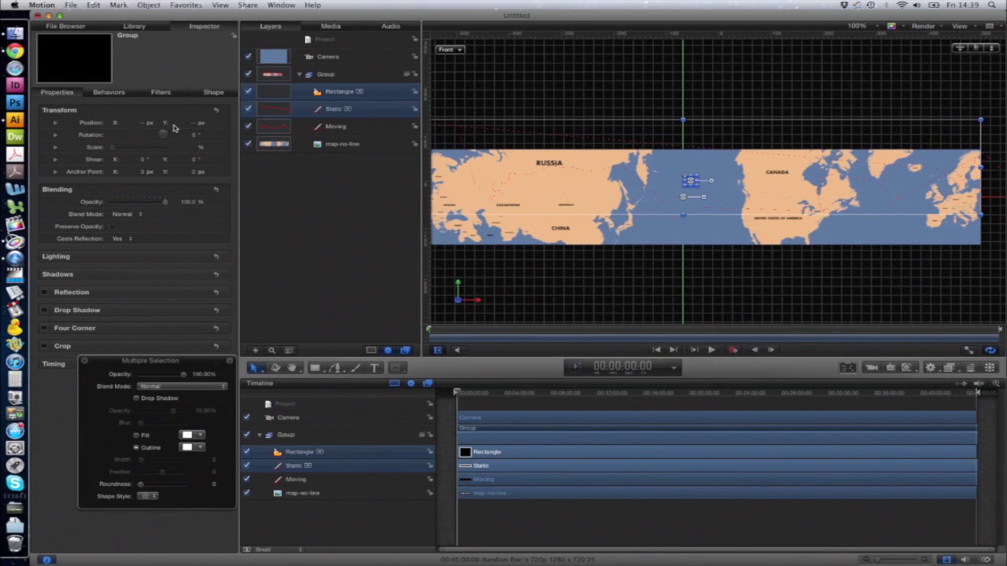
pyautogui.click(70, 94)
pyautogui.click(191, 125)
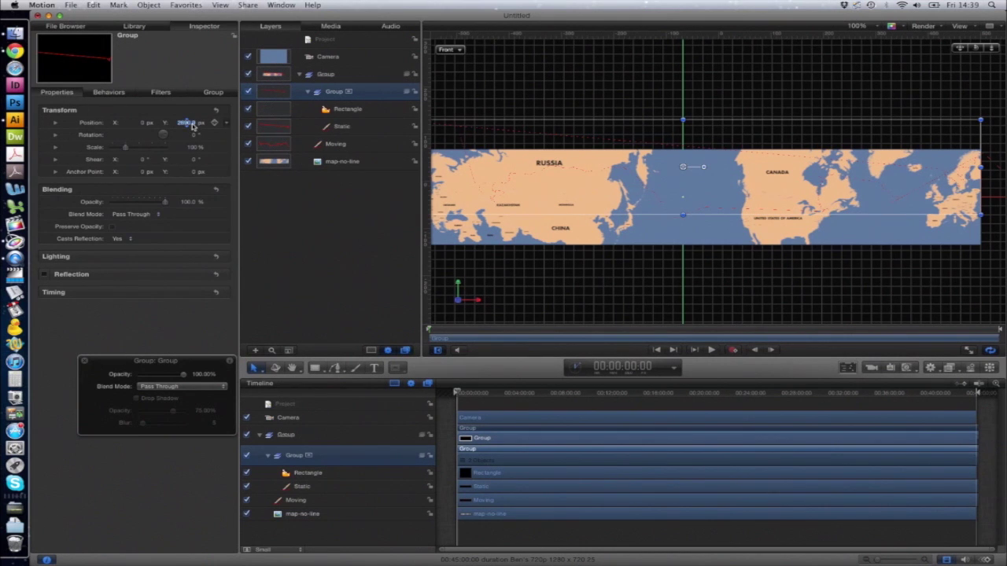
pyautogui.write('0')
pyautogui.press('Return')
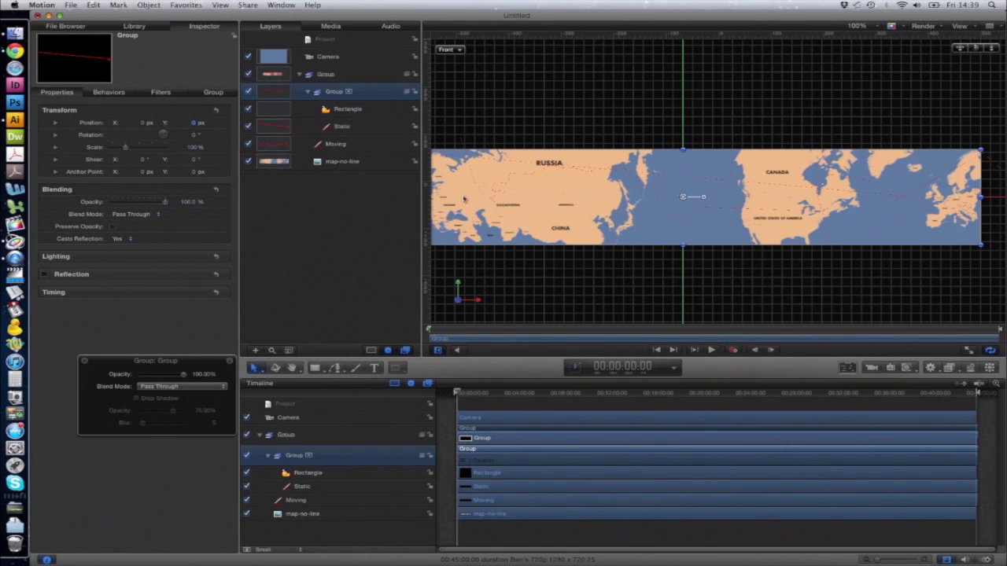
# Draw a second unfilled rectangle, Rectangle 1, in the ocean mid-map
pyautogui.click(357, 148)
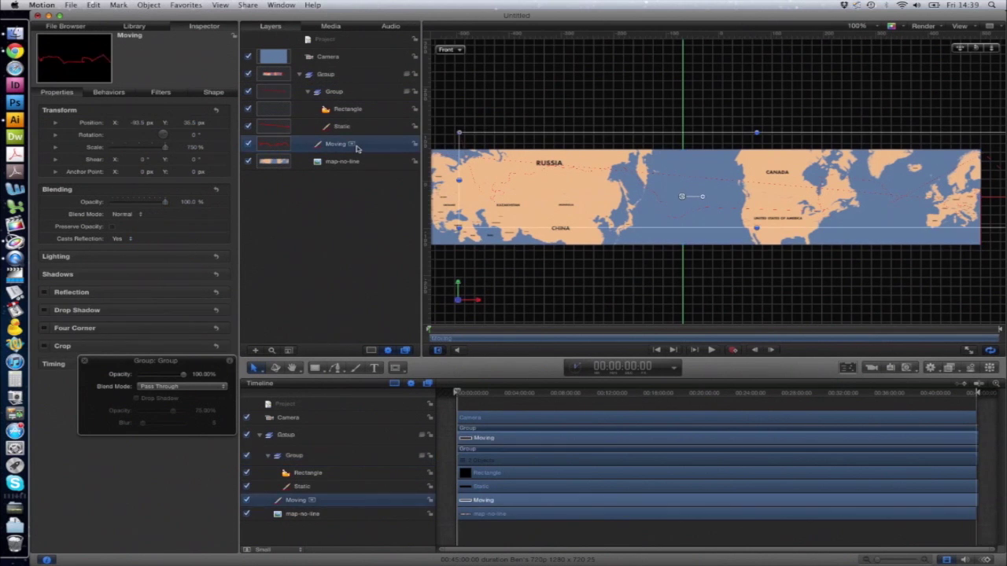
pyautogui.click(315, 368)
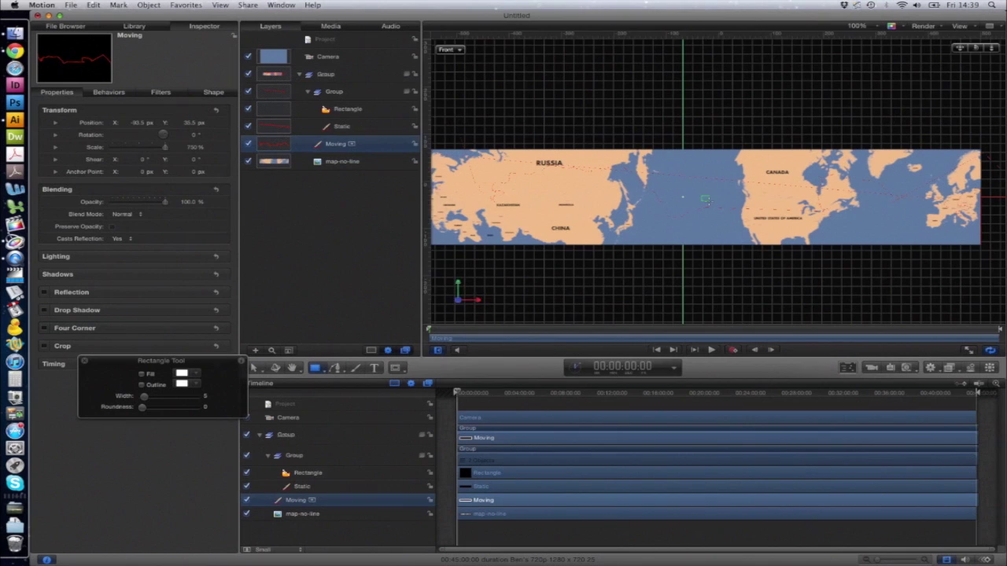
pyautogui.moveTo(702, 196); pyautogui.dragTo(708, 201)
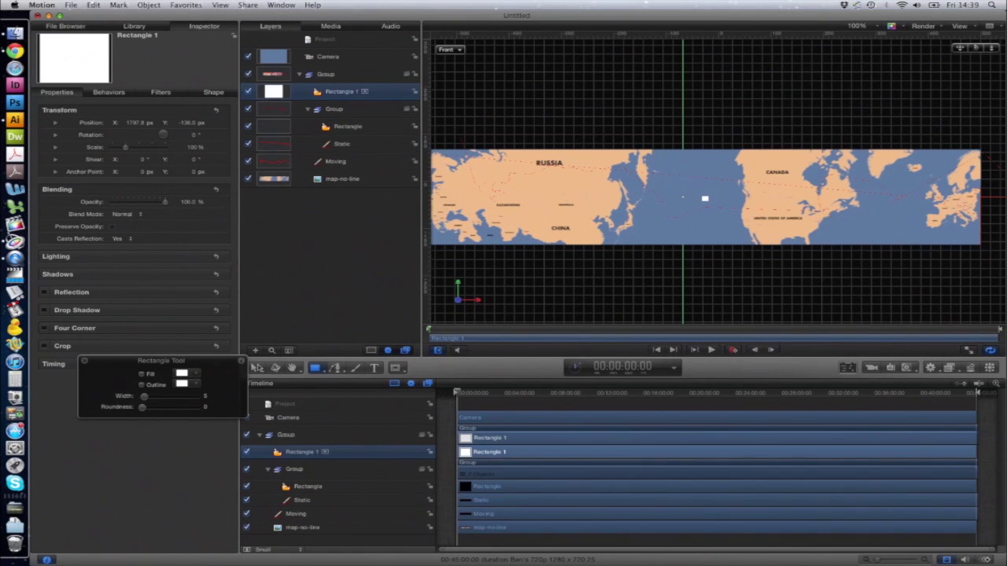
pyautogui.click(258, 367)
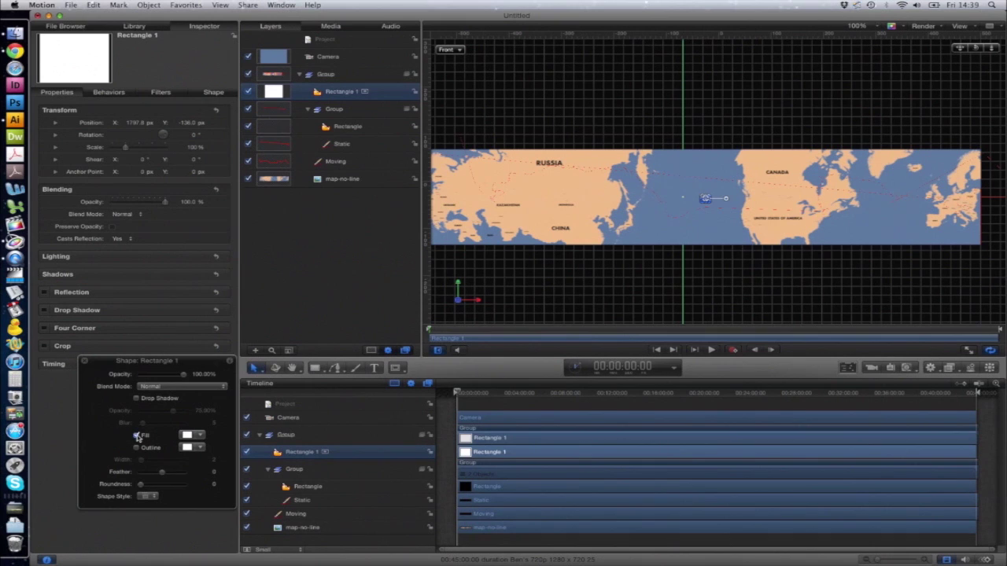
pyautogui.click(137, 435)
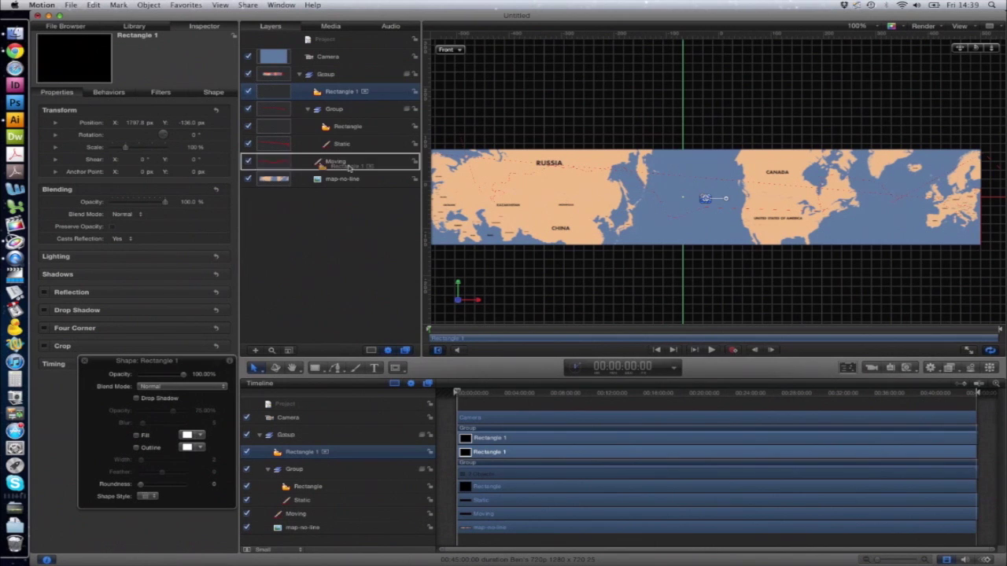
# Group Rectangle 1 with the Moving route into Group 1
pyautogui.moveTo(347, 170); pyautogui.dragTo(347, 170)
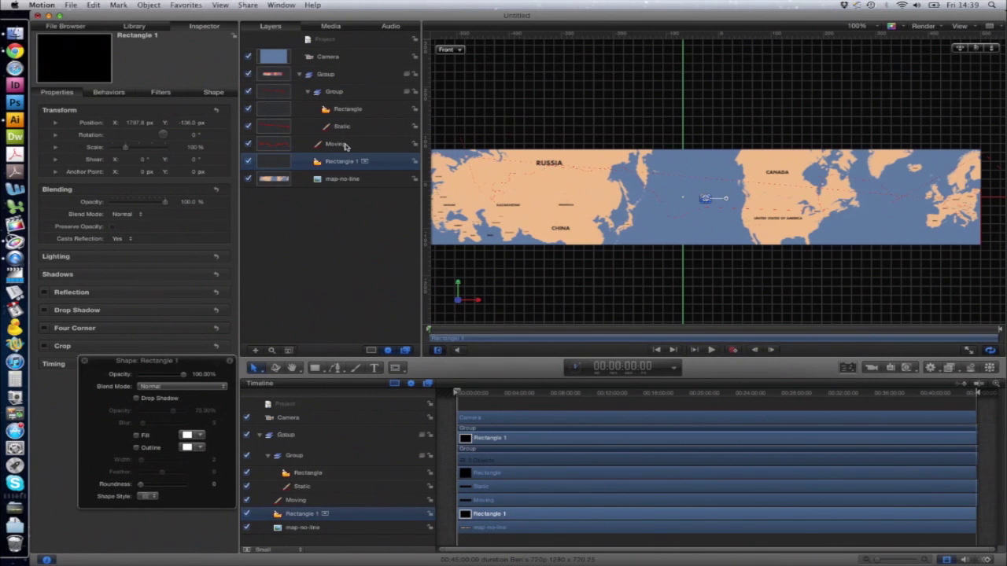
pyautogui.keyDown('shift'); pyautogui.click(344, 146); pyautogui.keyUp('shift')
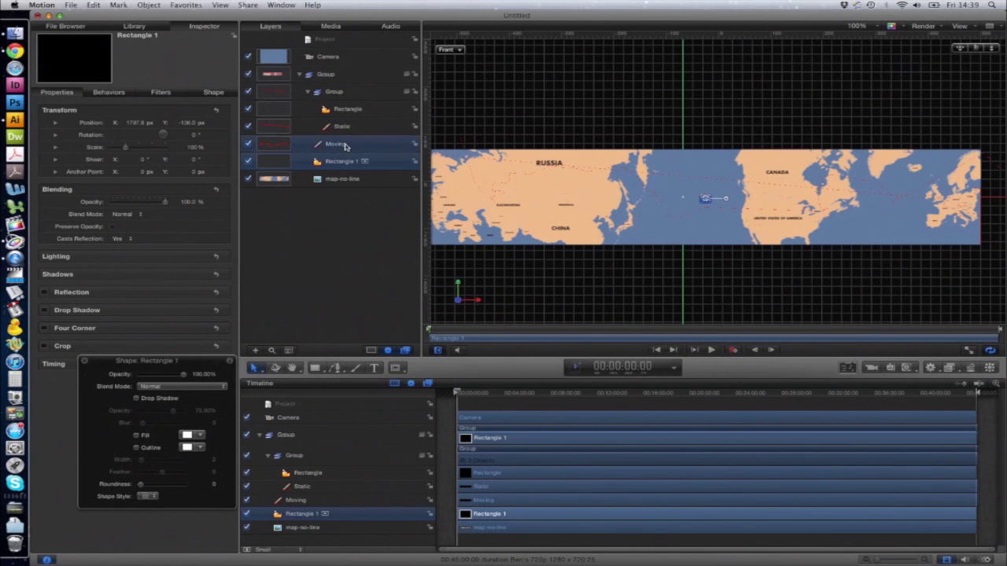
pyautogui.click(149, 5)
pyautogui.click(177, 131)
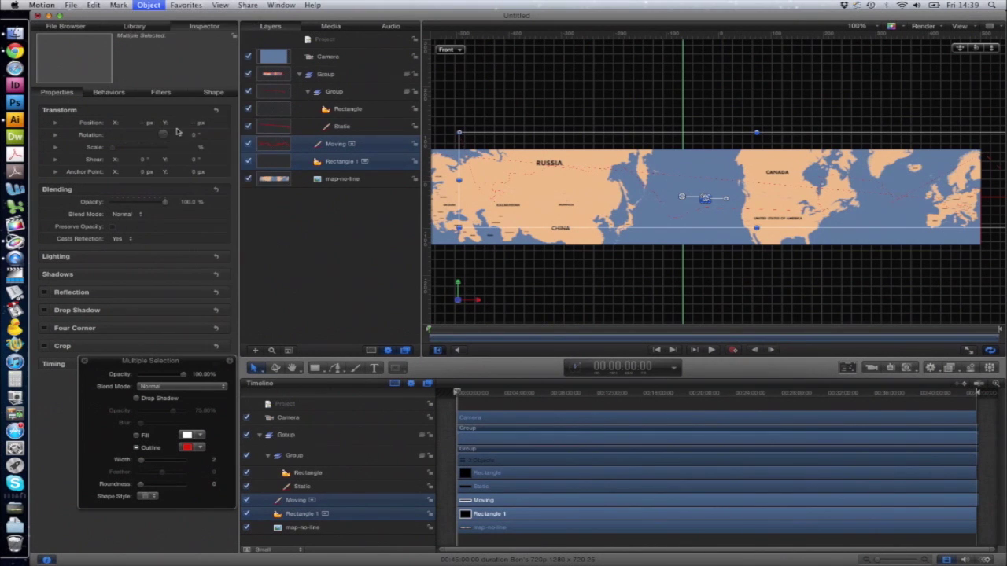
# Set Group 1's Position X and Y to 0 px
pyautogui.click(66, 93)
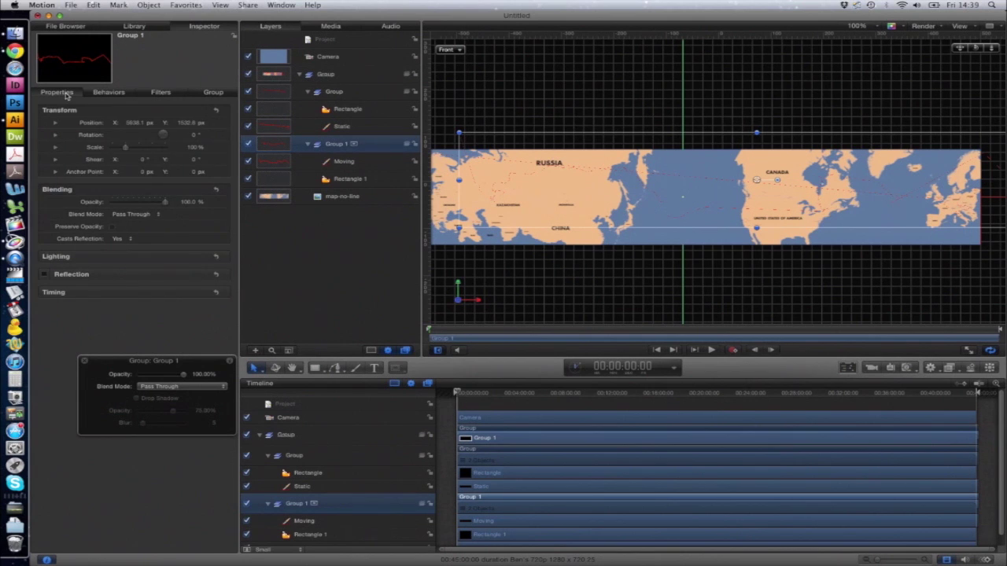
pyautogui.click(142, 125)
pyautogui.write('0')
pyautogui.press('Tab')
pyautogui.write('0')
pyautogui.press('Return')
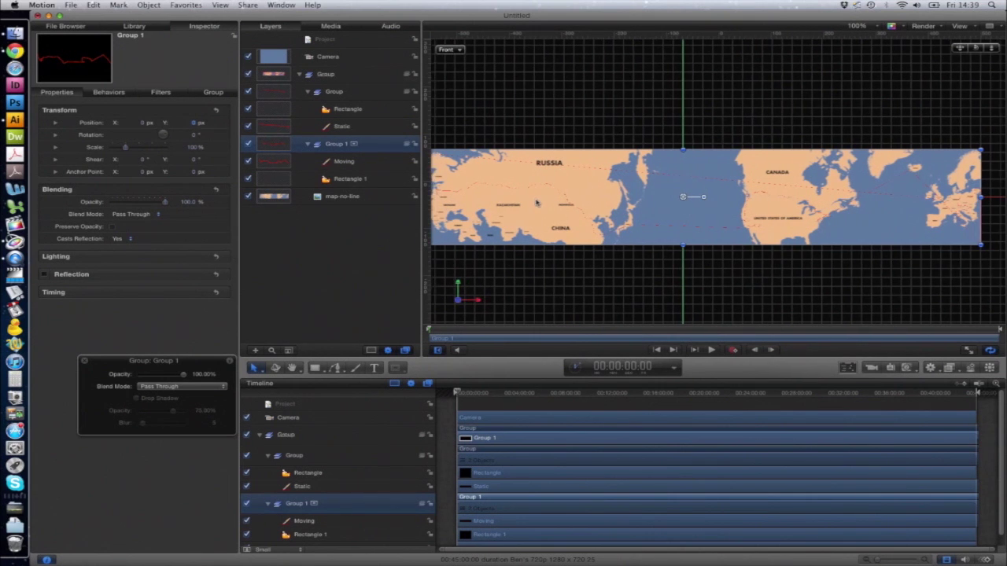
pyautogui.hscroll(-2, 536, 203)
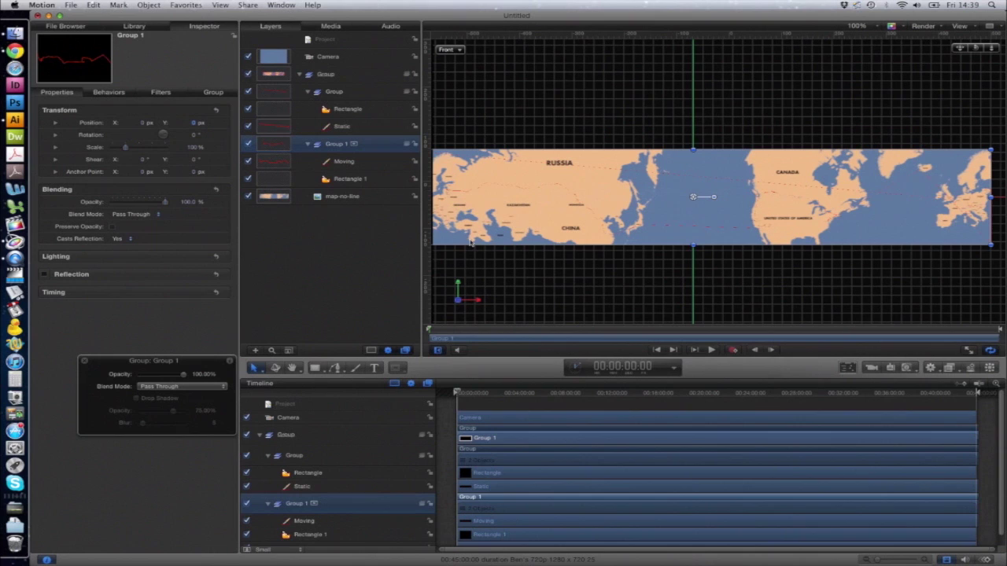
# In Edit Points mode, delete the Moving route's stray last control point
pyautogui.click(346, 161)
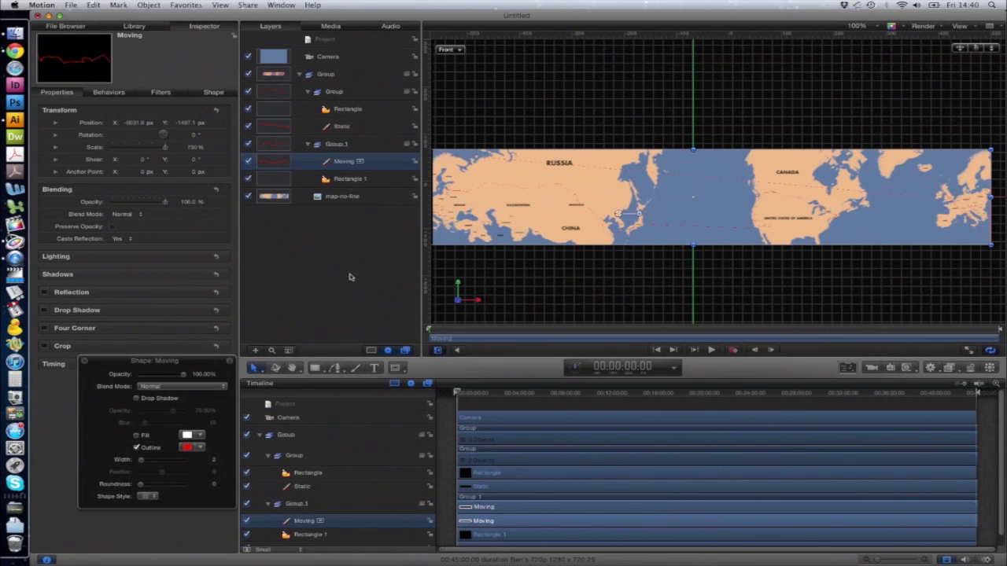
pyautogui.click(255, 368)
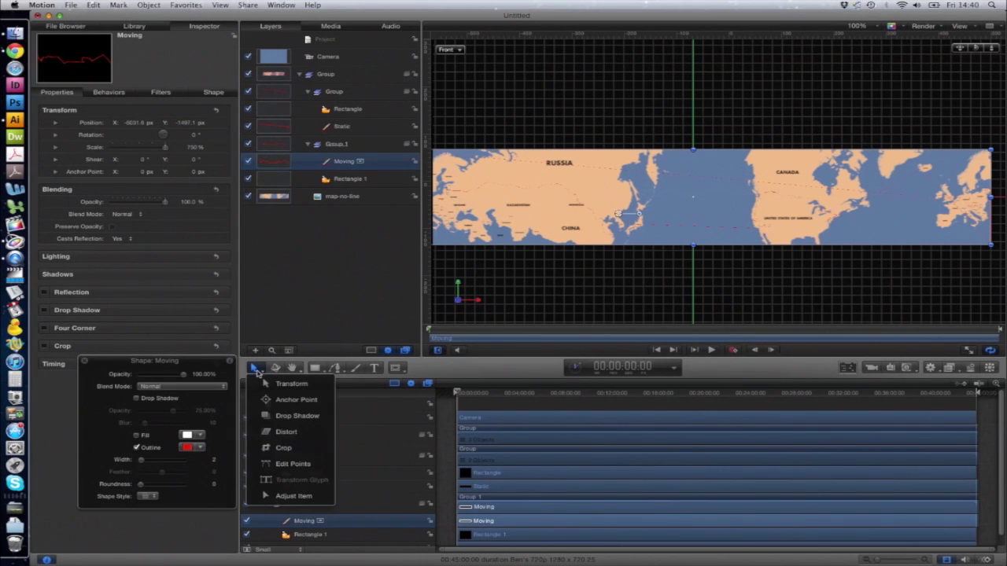
pyautogui.click(298, 468)
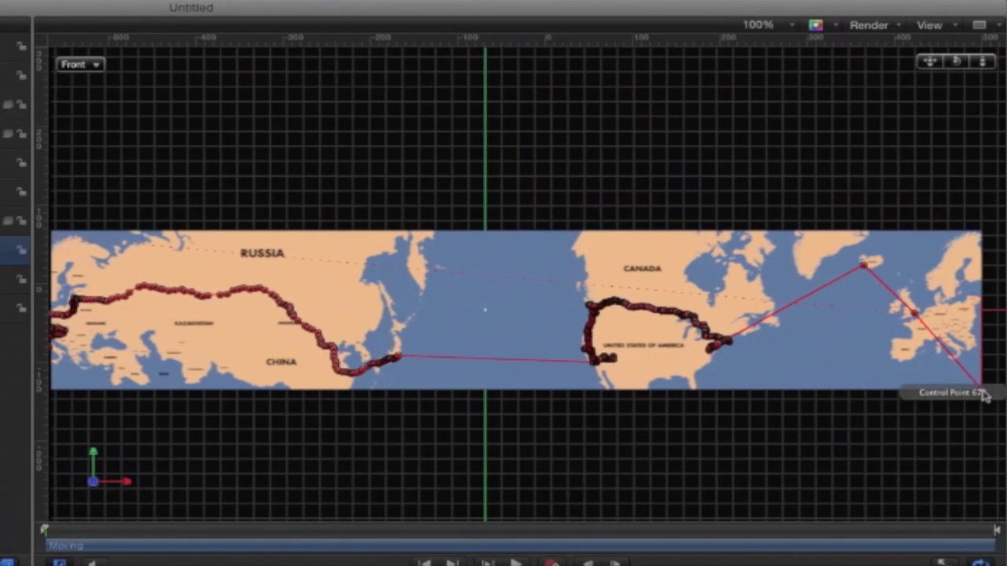
pyautogui.hscroll(5, 911, 407)
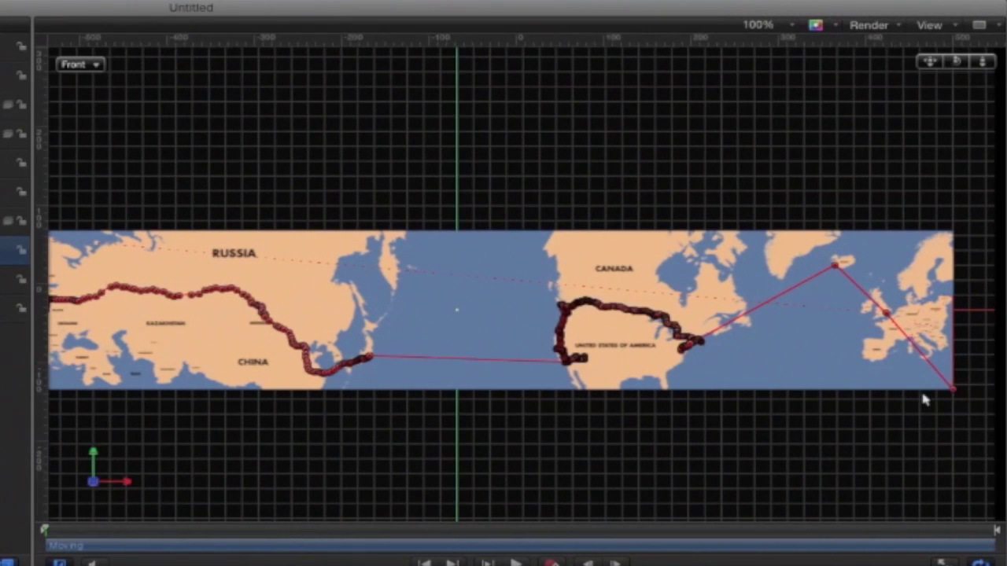
pyautogui.hscroll(3, 898, 395)
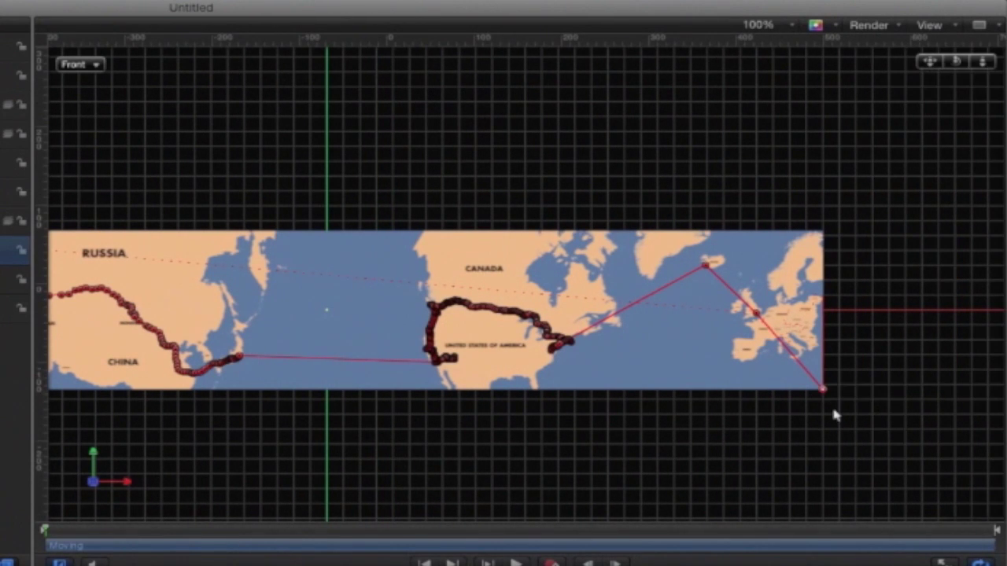
pyautogui.press('Delete')
pyautogui.hscroll(-4, 519, 373)
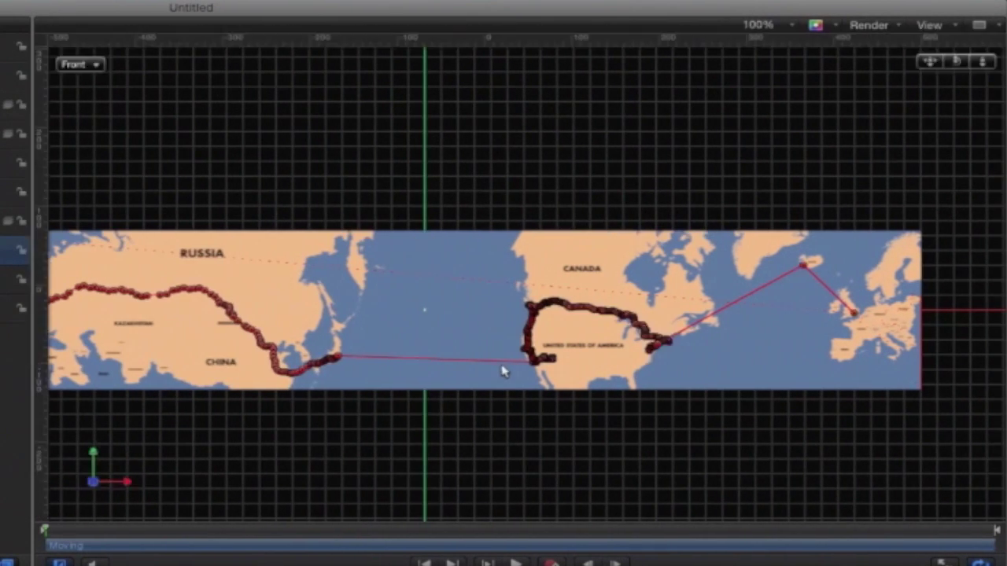
pyautogui.hscroll(-4, 503, 372)
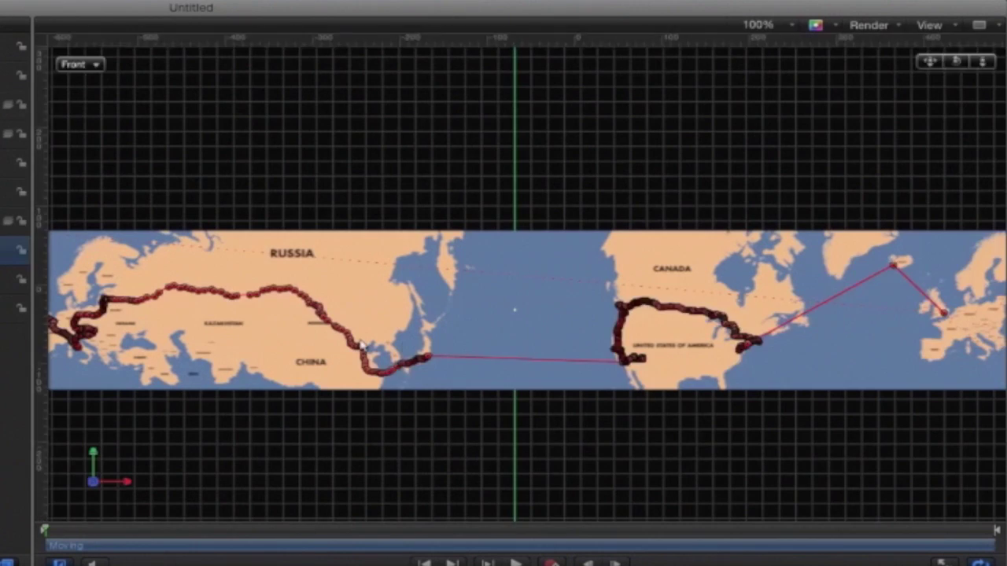
pyautogui.hscroll(-5, 360, 346)
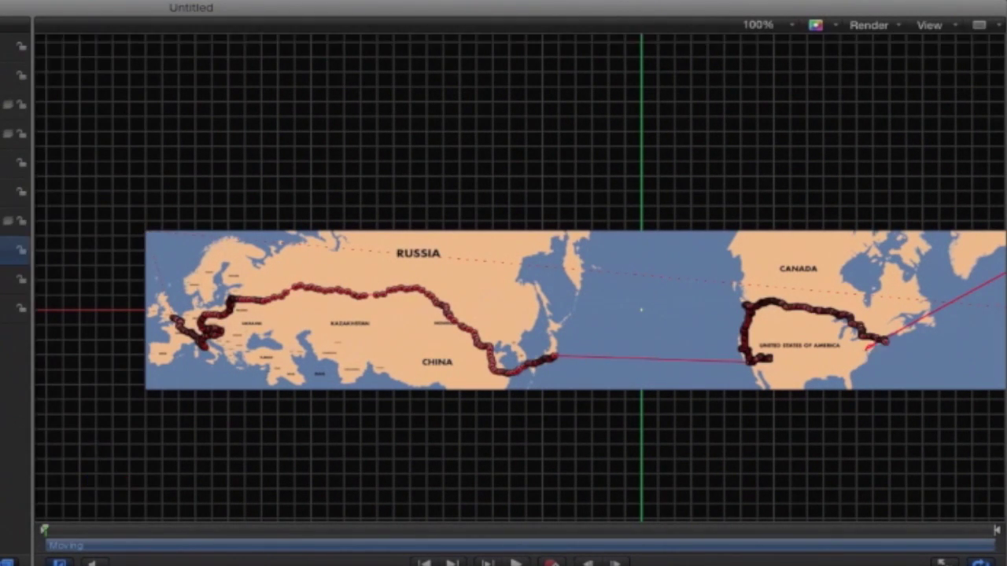
pyautogui.click(16, 192)
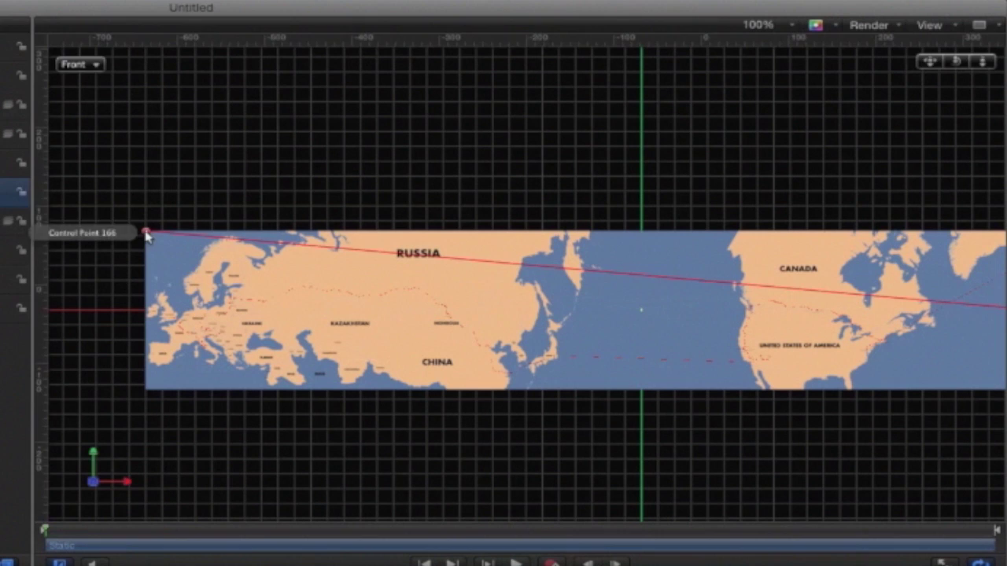
pyautogui.hscroll(5, 533, 315)
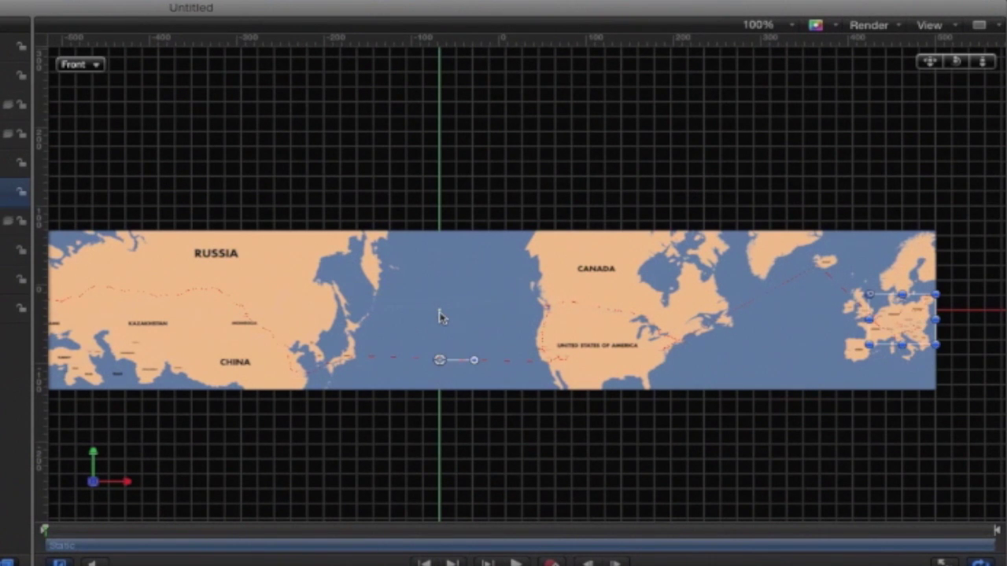
# Move the camera down over the UK and fit the camera view in the window
pyautogui.click(440, 316)
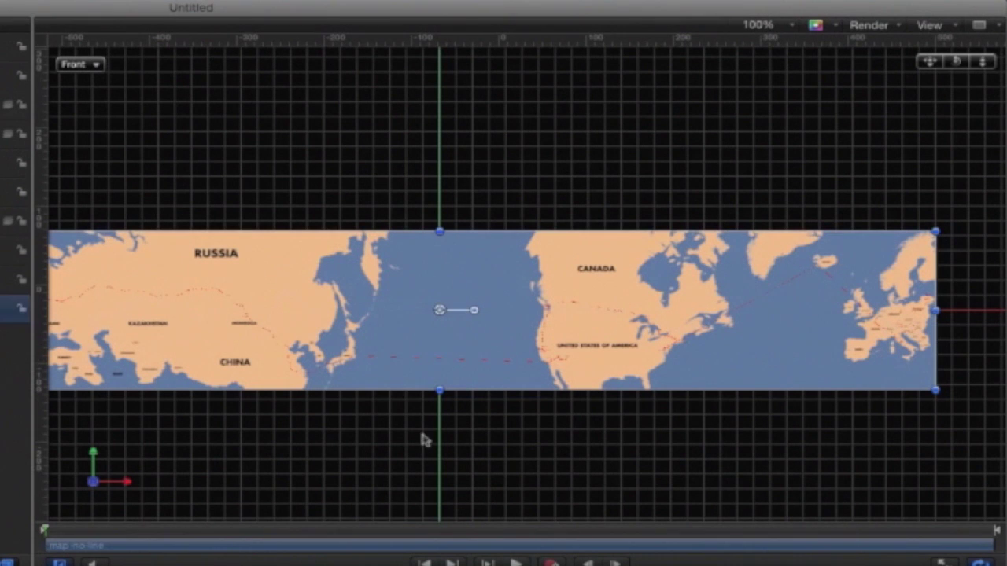
pyautogui.click(423, 438)
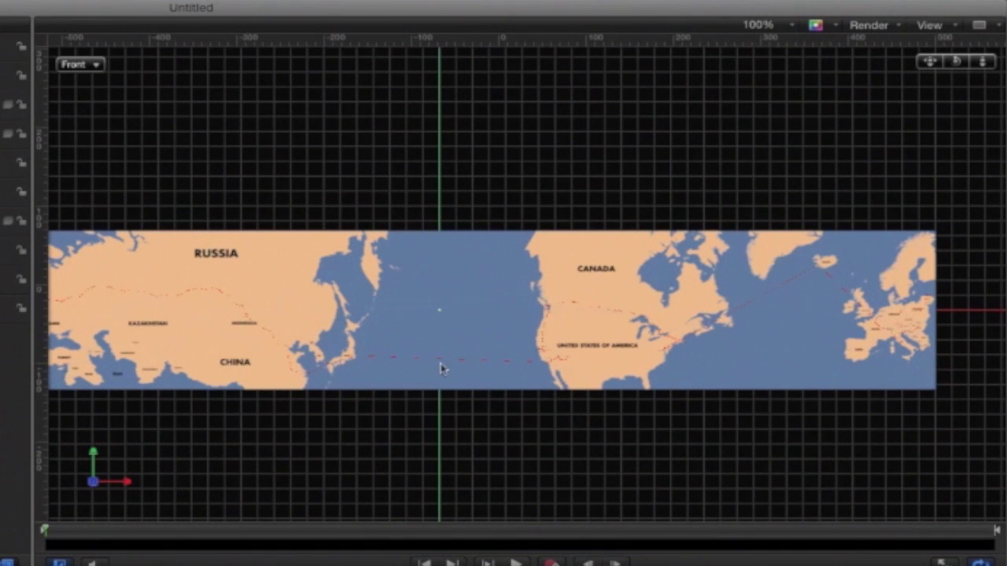
pyautogui.click(442, 316)
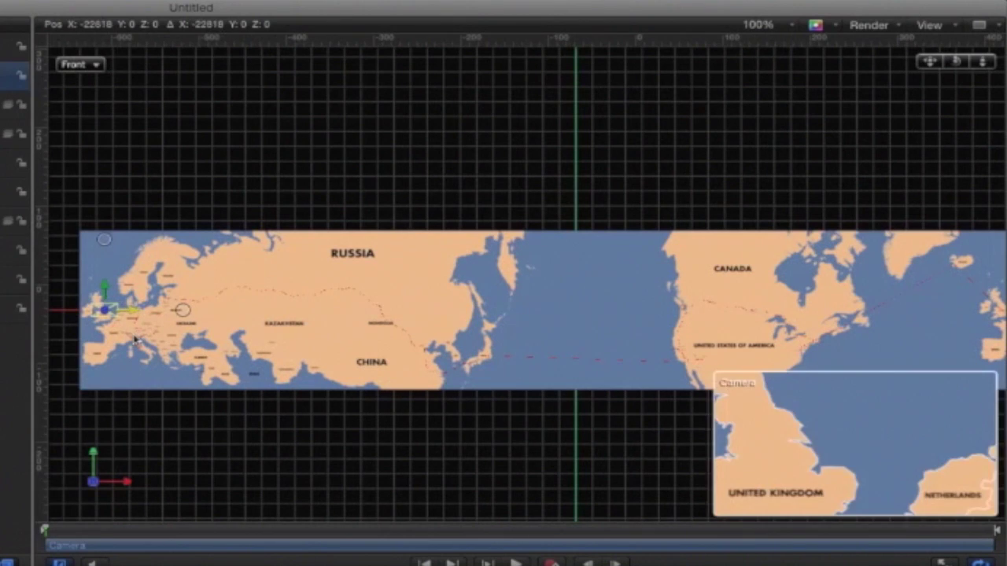
pyautogui.moveTo(104, 290); pyautogui.dragTo(109, 300)
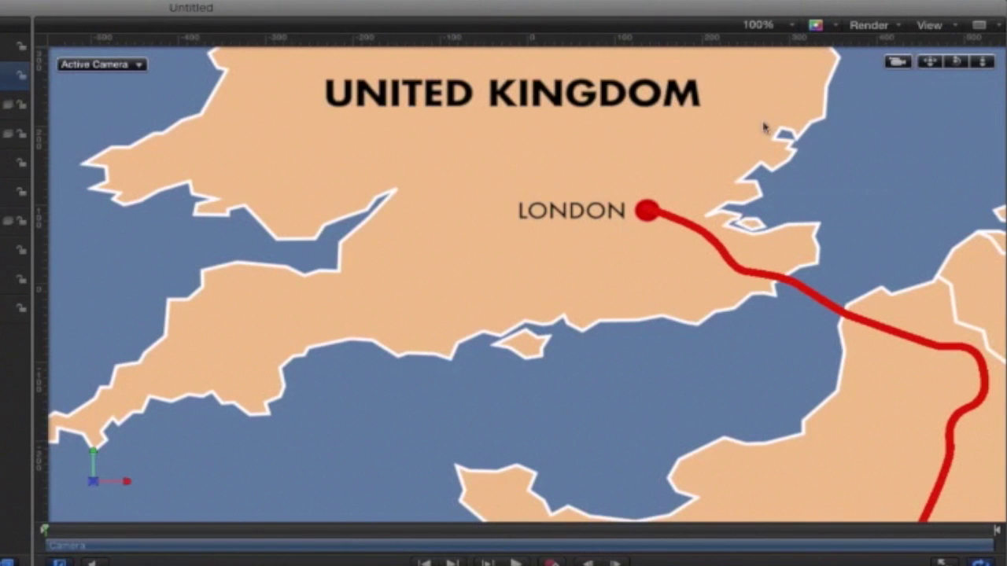
pyautogui.click(776, 30)
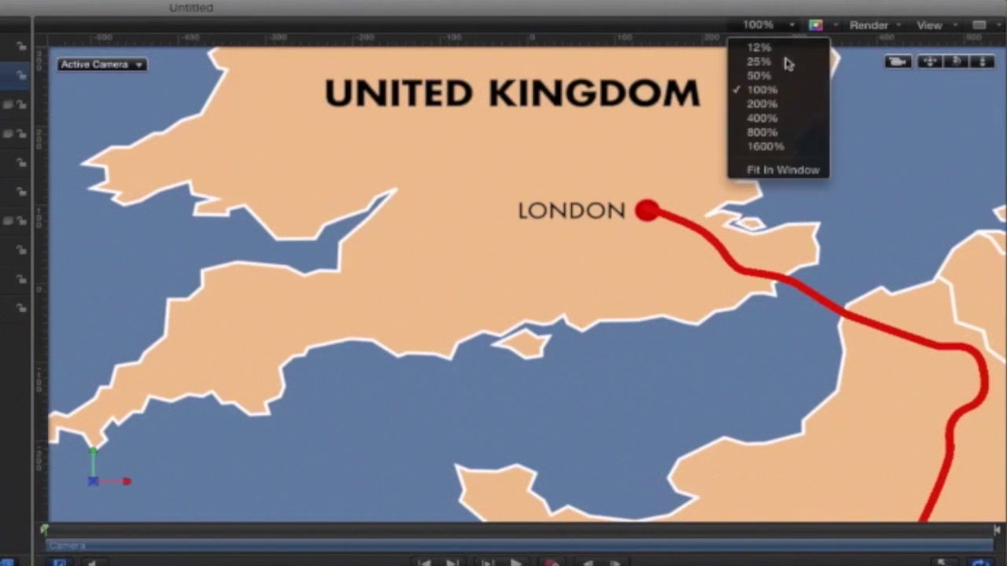
pyautogui.click(789, 172)
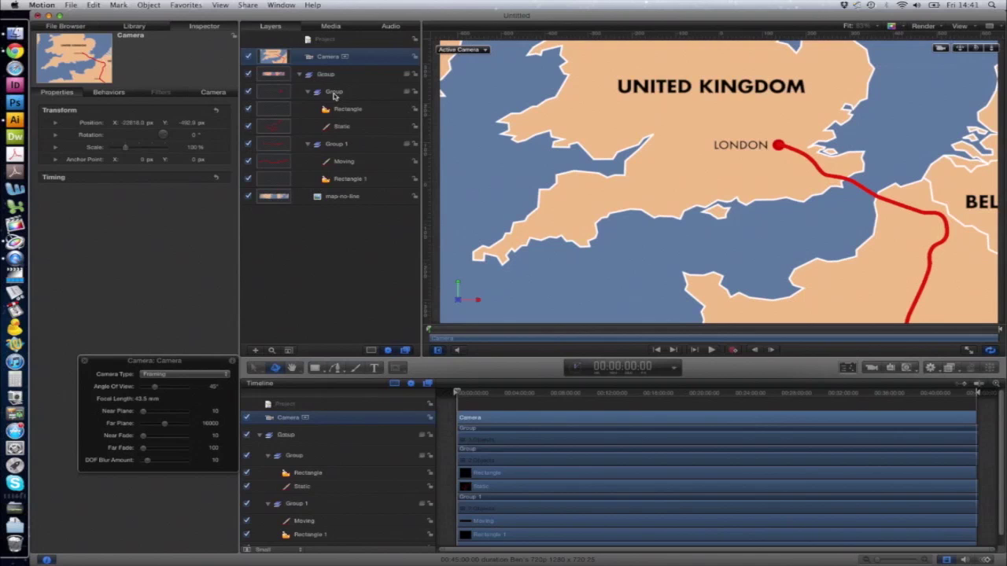
# Drag Position Y of Group 1, then Group, down to -2.0 px in the Inspector
pyautogui.click(334, 93)
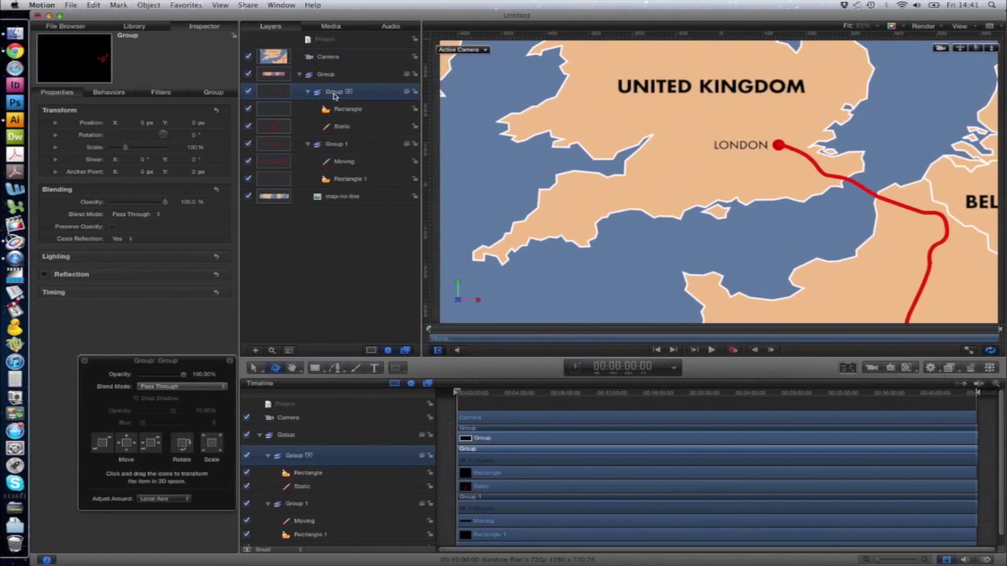
pyautogui.click(341, 147)
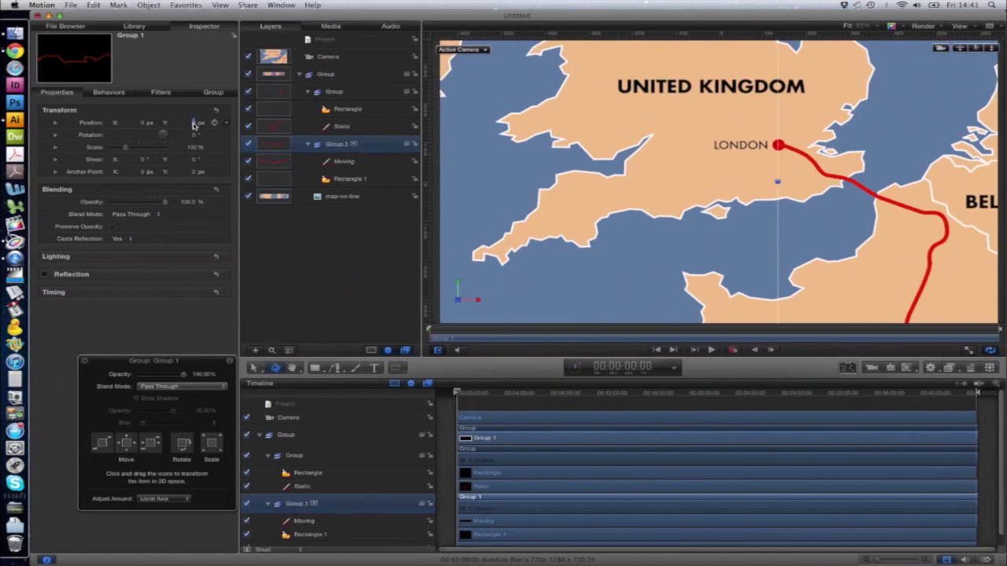
pyautogui.moveTo(193, 122); pyautogui.dragTo(189, 126)
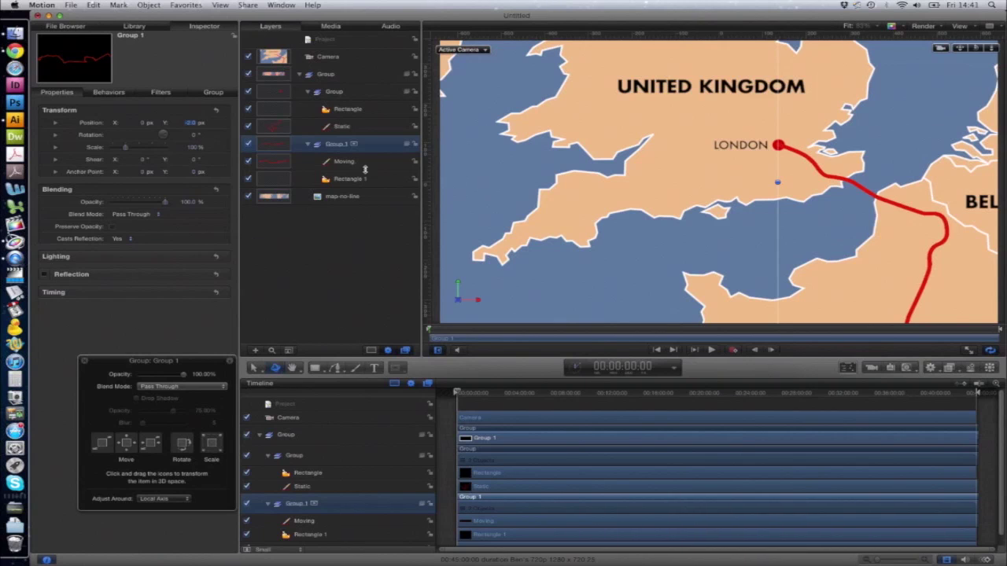
pyautogui.click(336, 93)
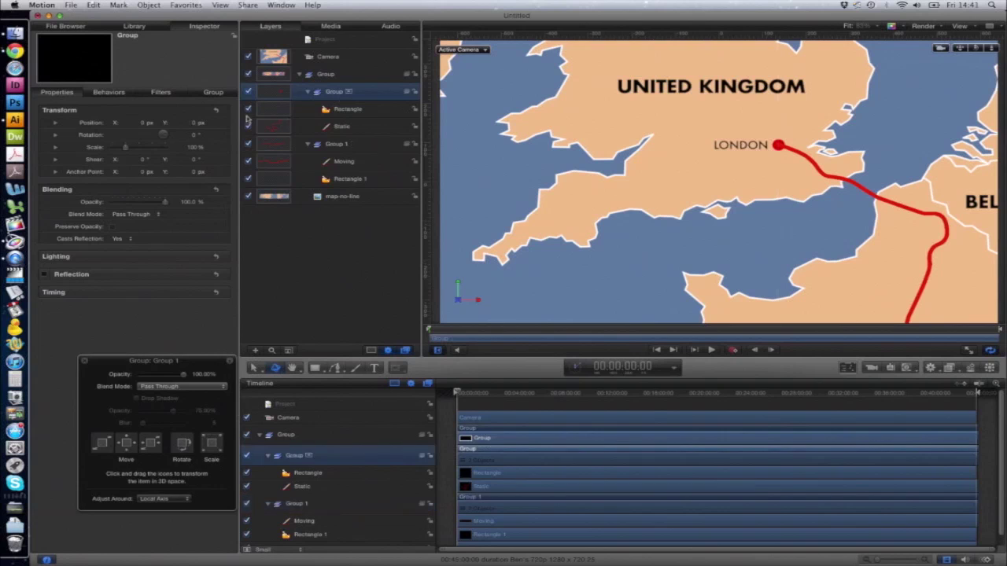
pyautogui.moveTo(195, 126); pyautogui.dragTo(193, 129)
# Set the Moving route's outline colour to Red 210 with the next value 0
pyautogui.click(344, 162)
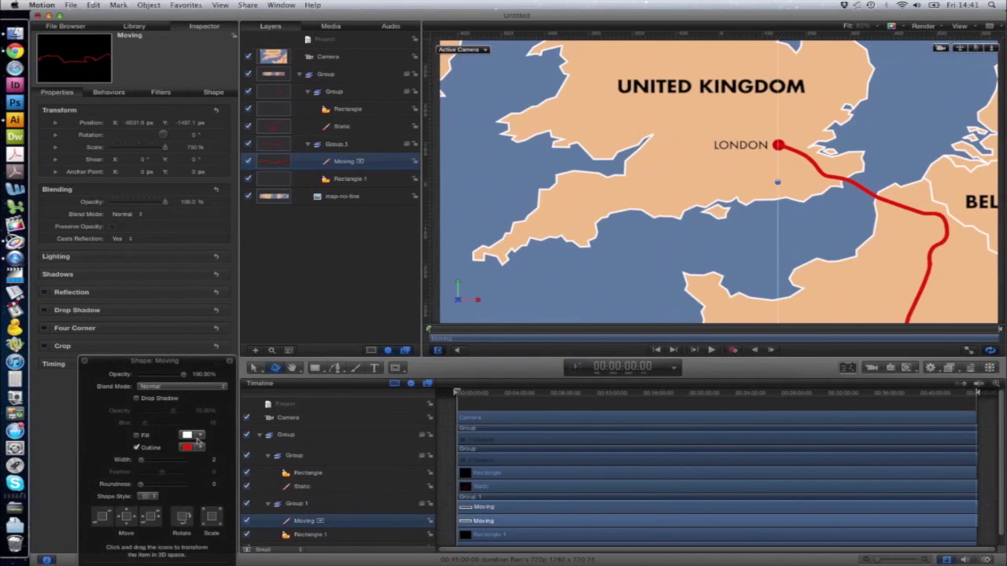
pyautogui.click(189, 449)
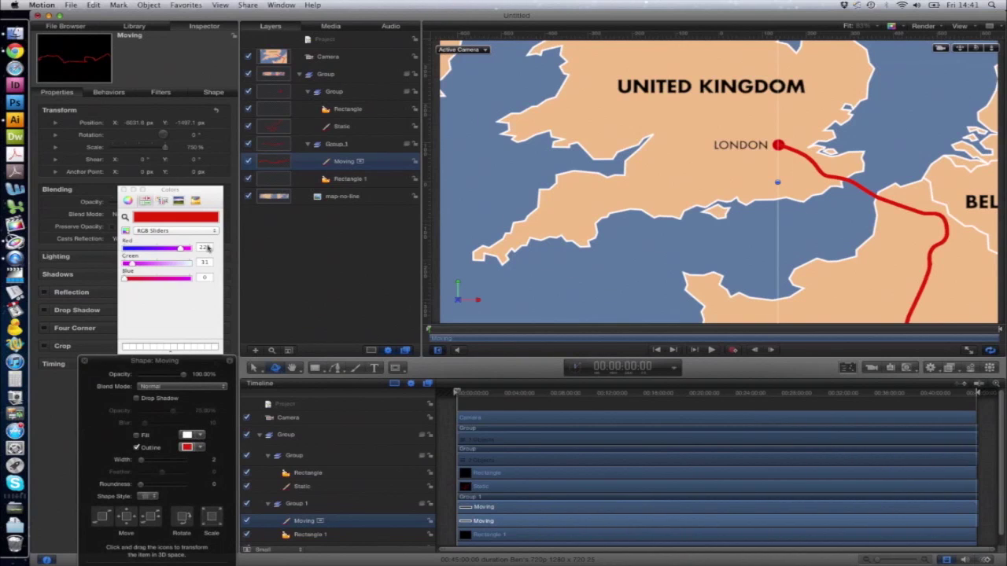
pyautogui.click(204, 248)
pyautogui.write('210')
pyautogui.press('Tab')
pyautogui.write('0')
pyautogui.press('Tab')
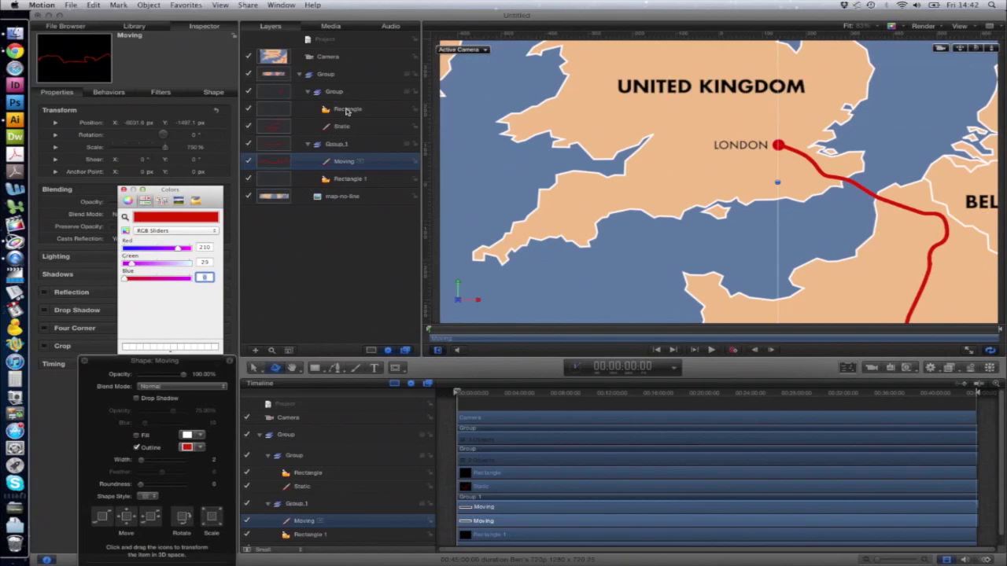
# Set the Static route's outline colour Red value to 210
pyautogui.click(342, 127)
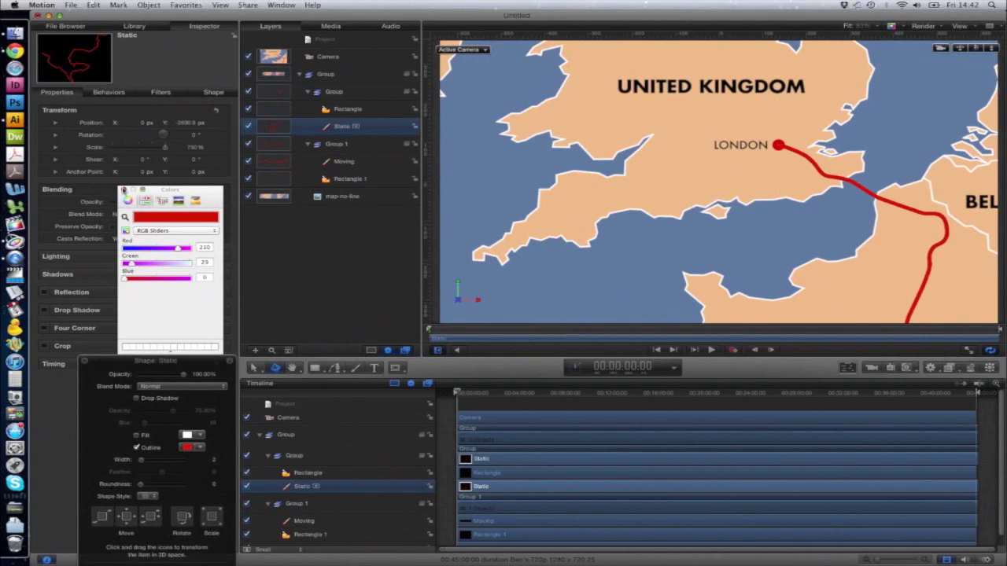
pyautogui.click(123, 189)
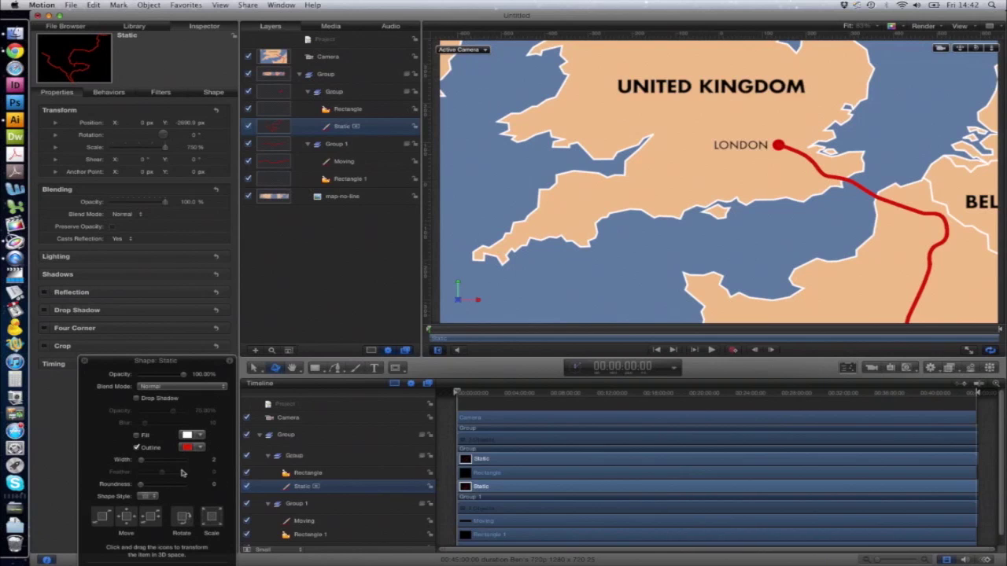
pyautogui.click(186, 448)
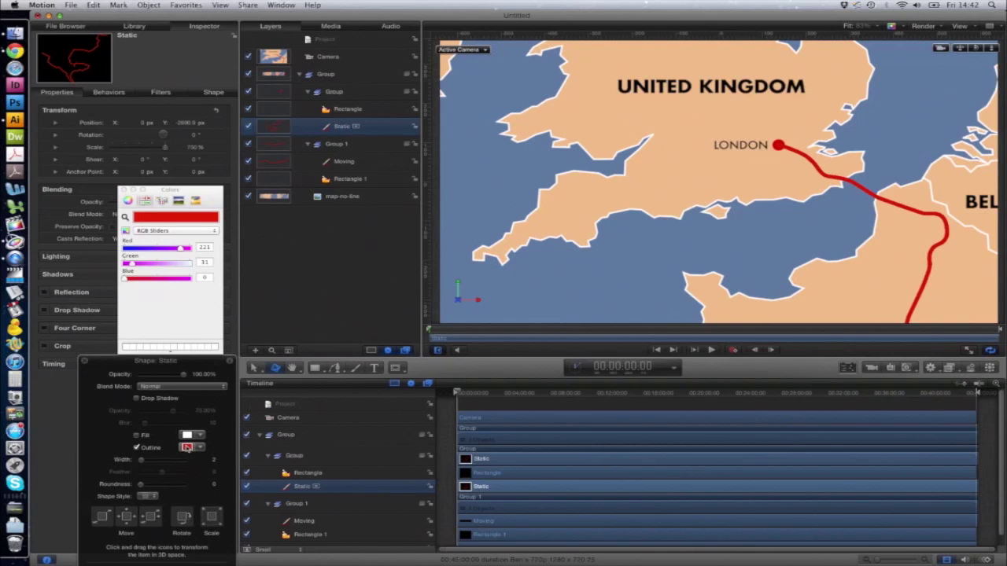
pyautogui.click(204, 247)
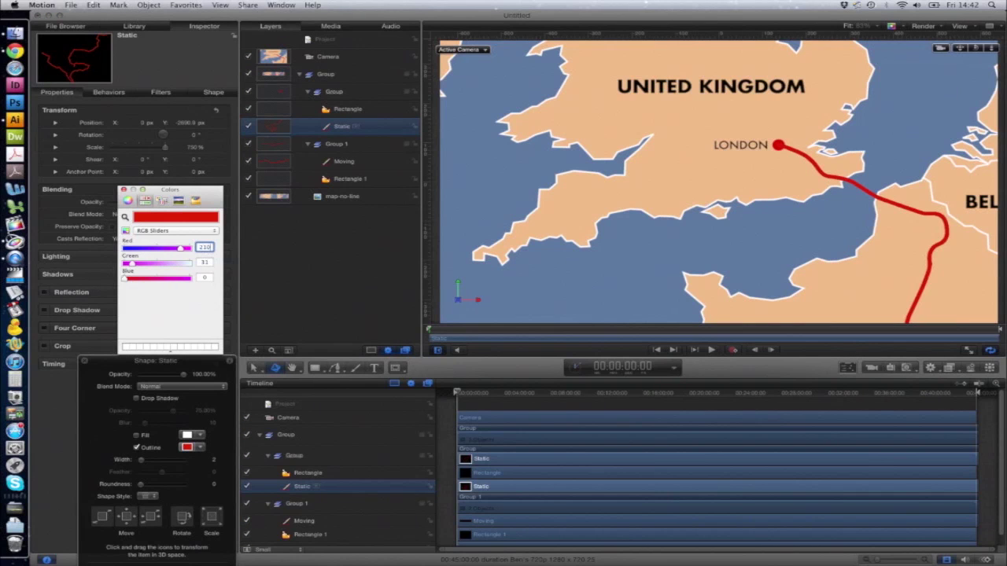
pyautogui.press('Tab')
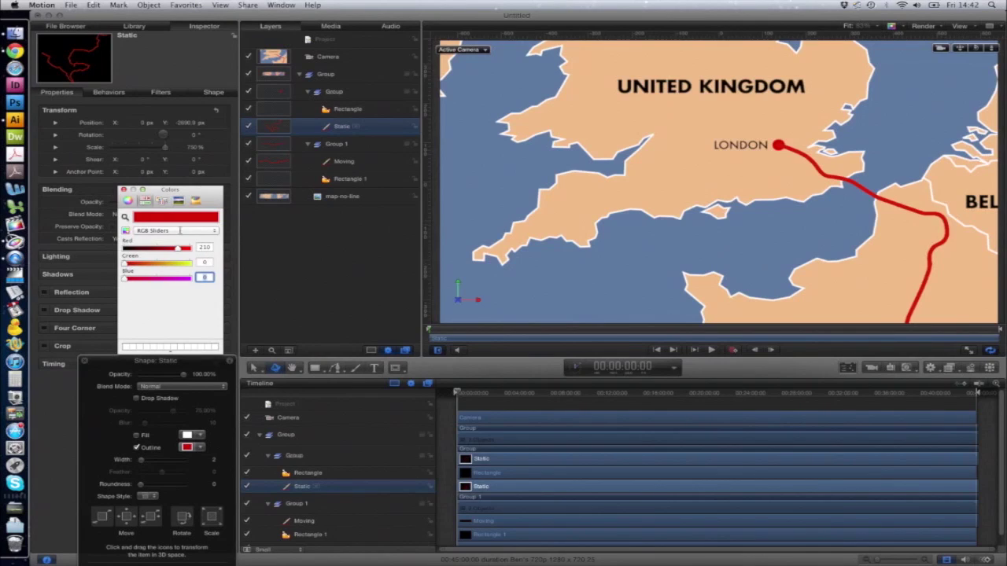
pyautogui.press('Tab')
# Apply the Library's Shape > Write On behaviour to the Moving layer and scrub to preview
pyautogui.click(124, 190)
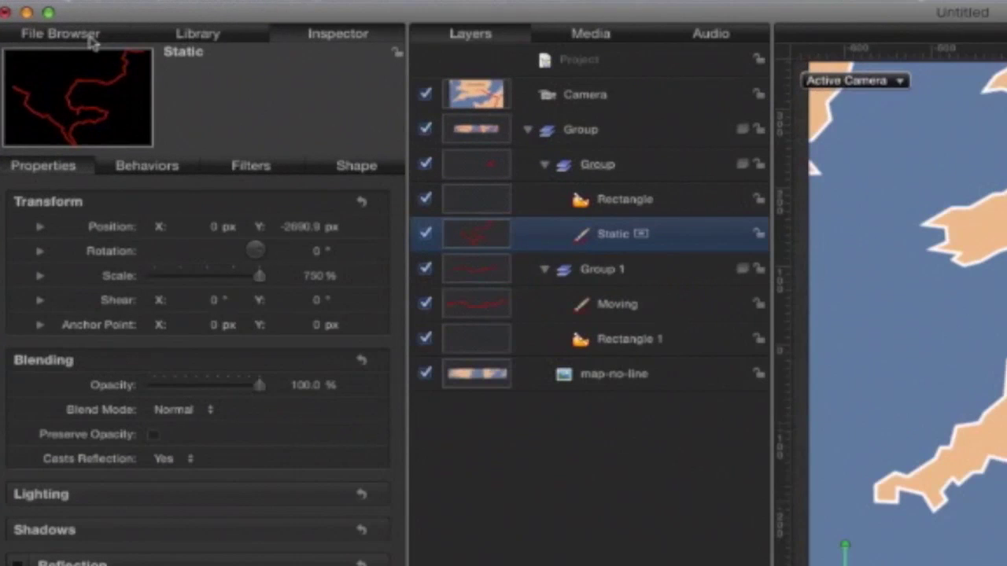
pyautogui.click(183, 40)
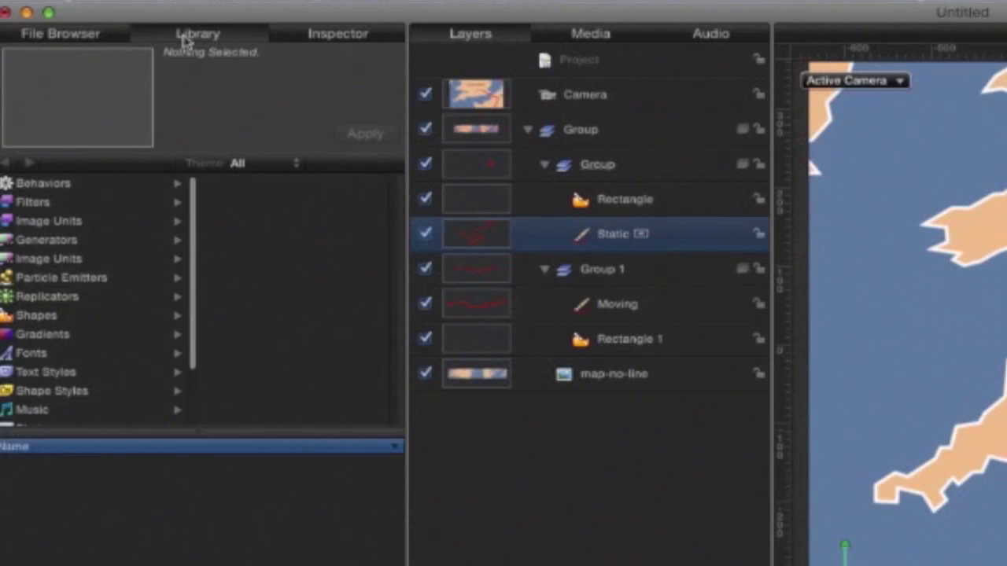
pyautogui.click(45, 184)
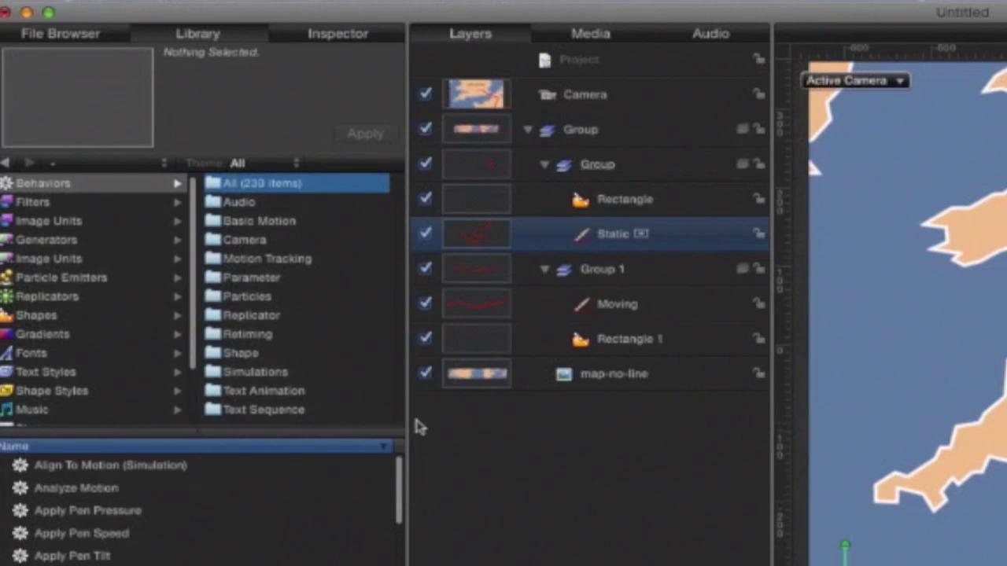
pyautogui.click(250, 354)
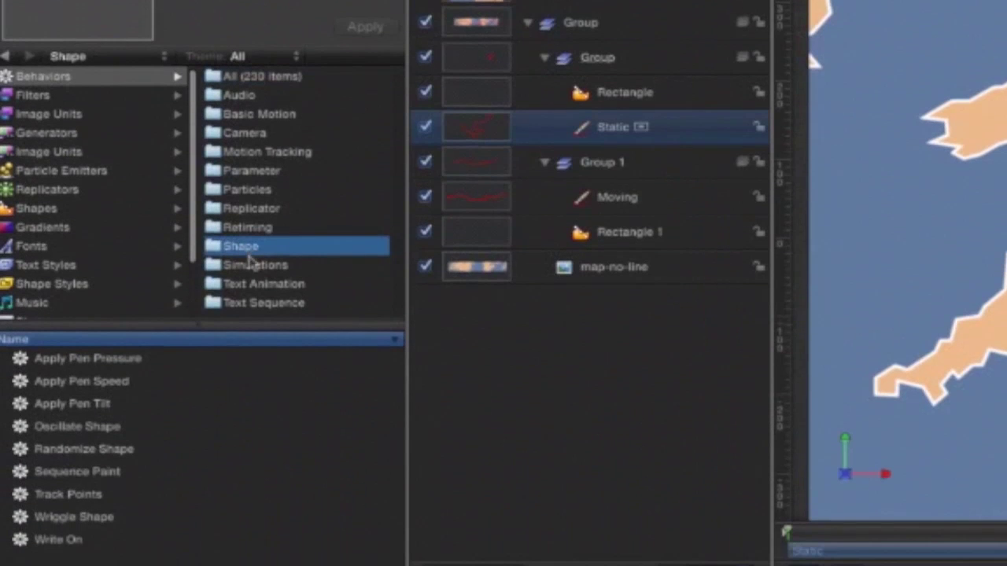
pyautogui.click(67, 541)
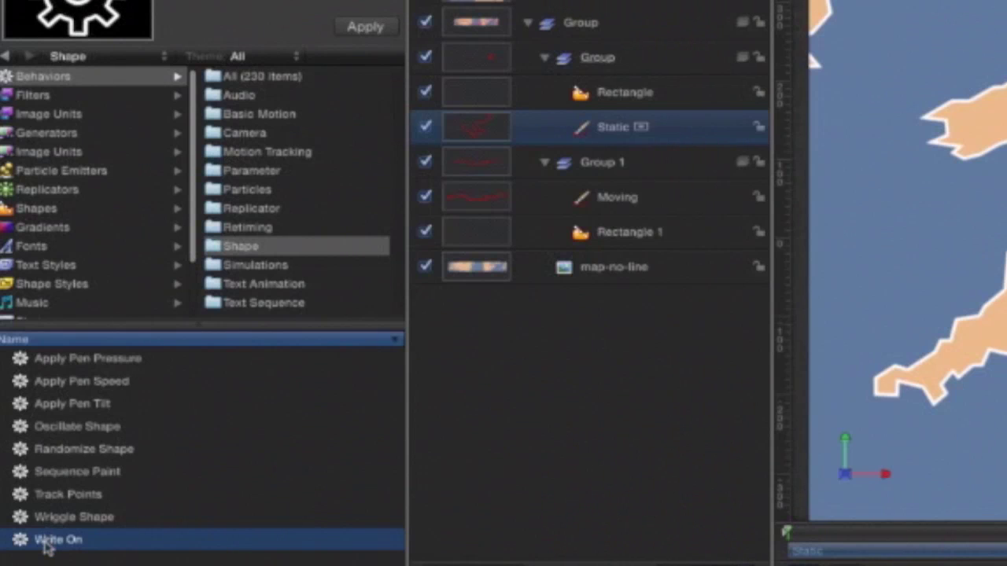
pyautogui.moveTo(47, 549); pyautogui.dragTo(621, 202)
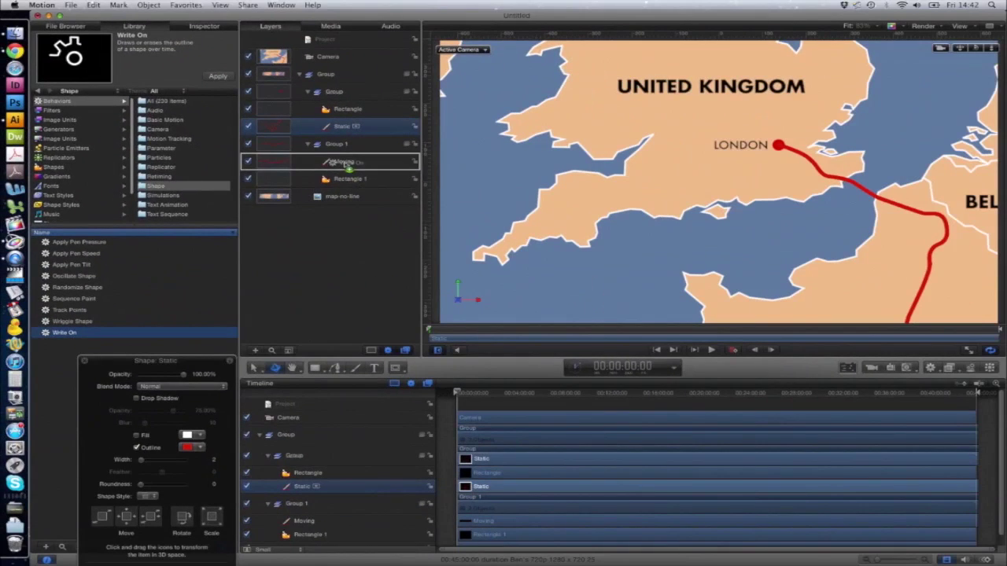
pyautogui.moveTo(344, 163); pyautogui.dragTo(346, 163)
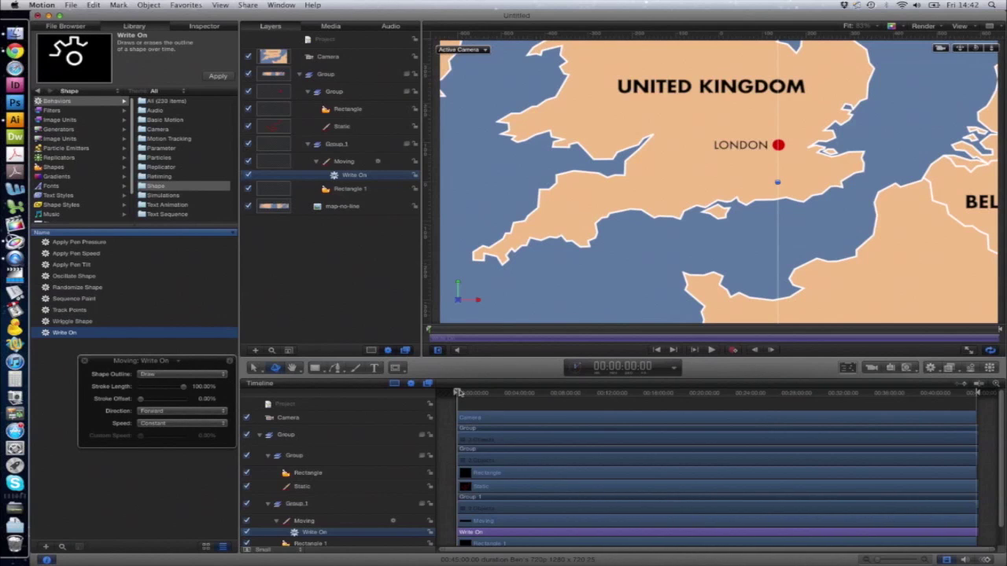
pyautogui.moveTo(460, 393)
pyautogui.mouseDown()
pyautogui.moveTo(483, 402)
pyautogui.moveTo(463, 401)
pyautogui.mouseUp()
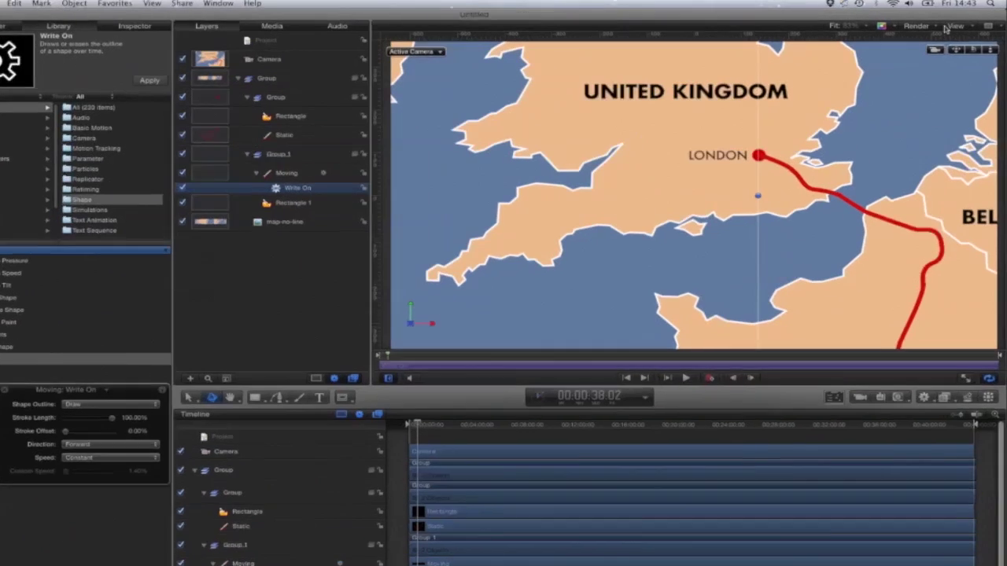
# Turn on the Grid overlay from the canvas View menu
pyautogui.click(949, 26)
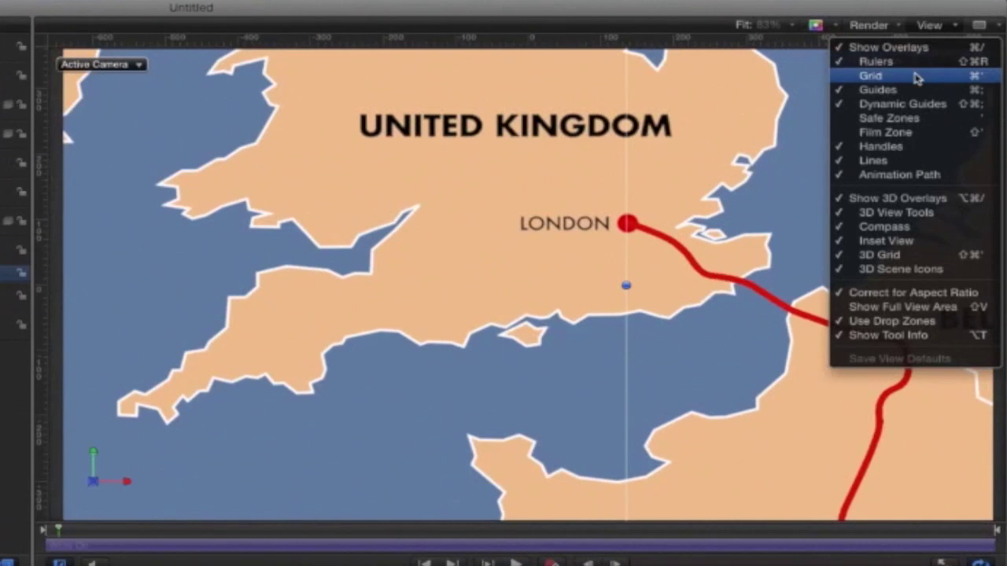
pyautogui.click(912, 77)
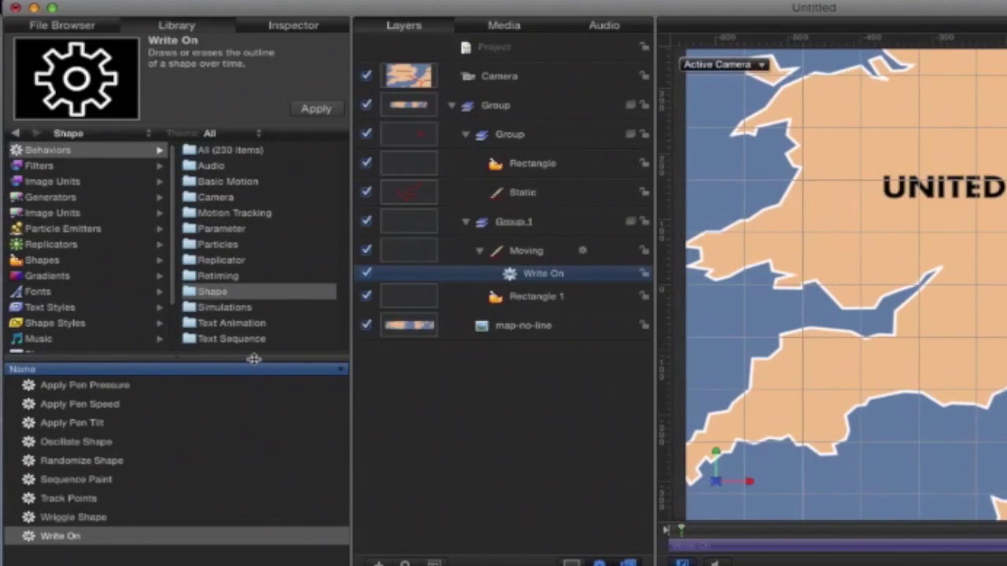
# Attach a Basic Motion > Motion Path behaviour to the Camera and scrub to check it
pyautogui.click(230, 182)
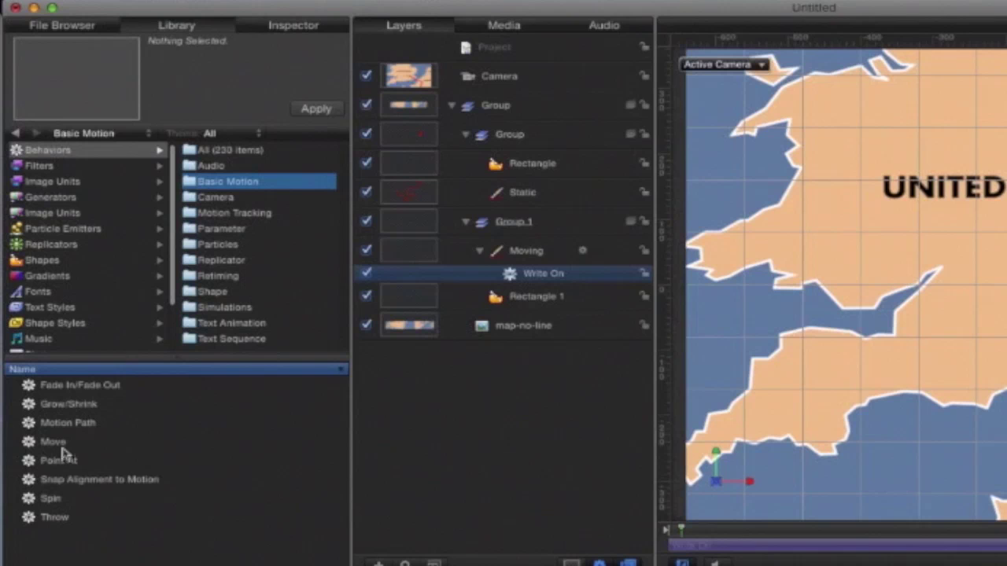
pyautogui.click(61, 425)
pyautogui.click(55, 428)
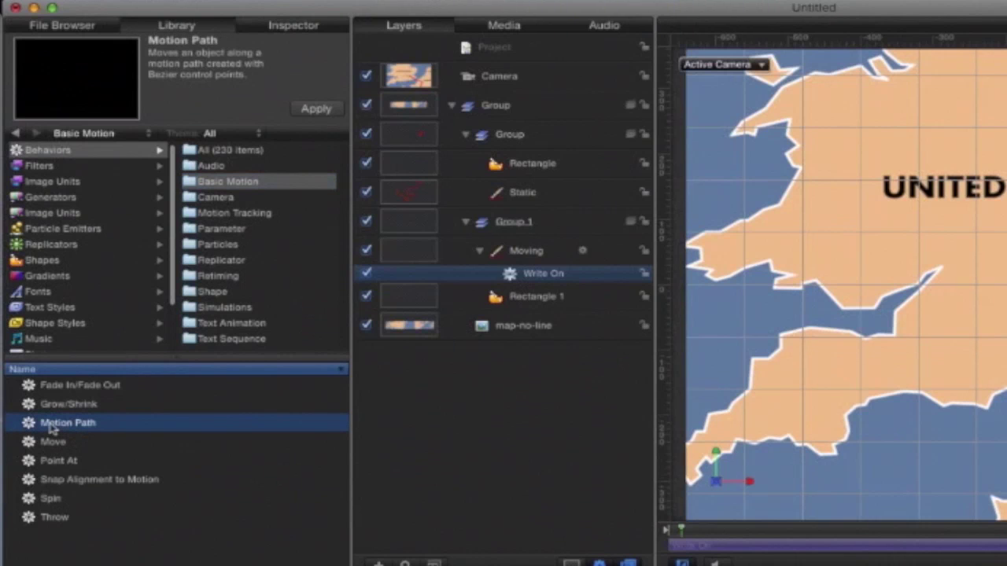
pyautogui.moveTo(50, 423); pyautogui.dragTo(510, 75)
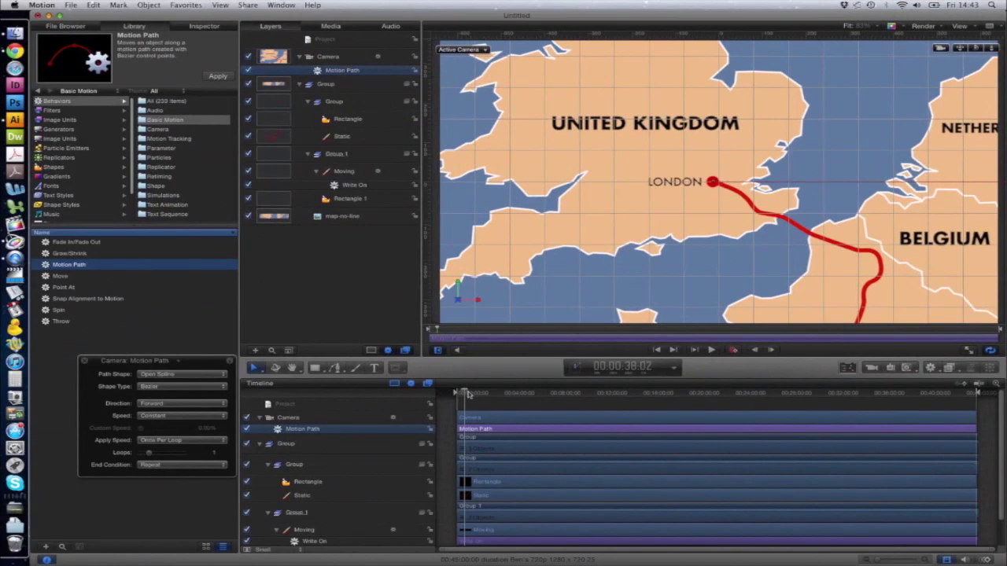
pyautogui.click(472, 395)
pyautogui.moveTo(477, 394); pyautogui.dragTo(459, 393)
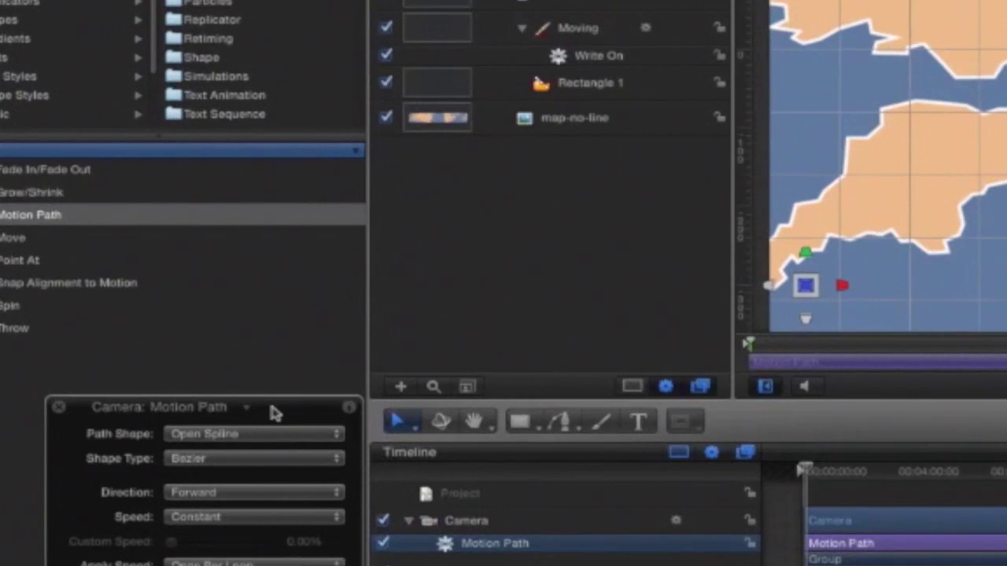
# Set the Motion Path's Path Shape to Geometry with the Moving route as Shape Source
pyautogui.click(262, 435)
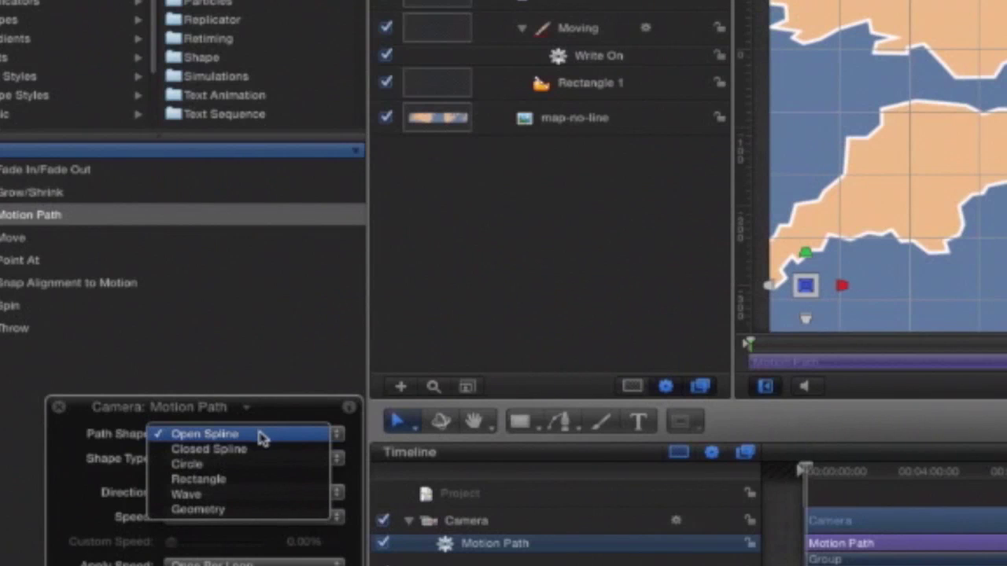
pyautogui.click(262, 438)
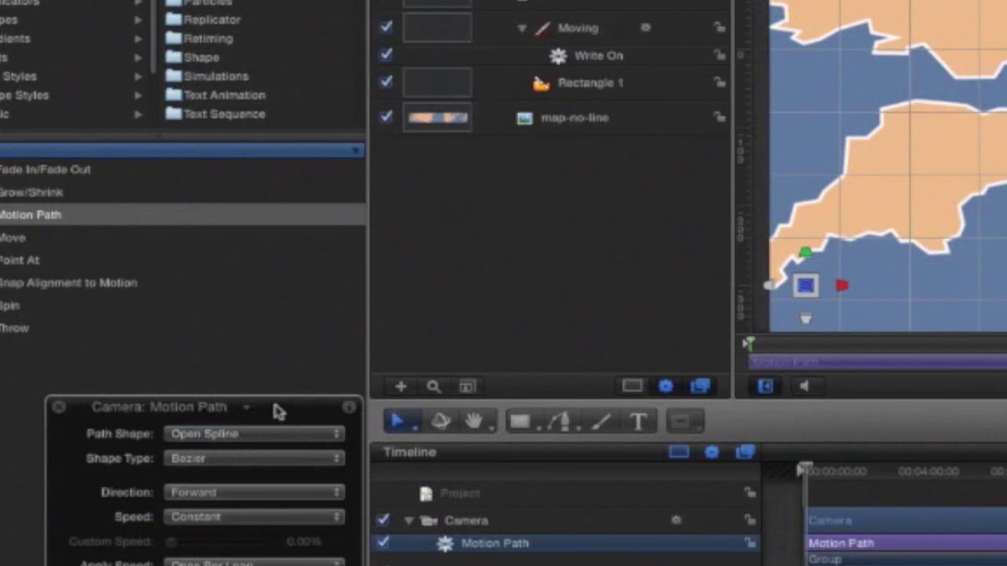
pyautogui.click(233, 443)
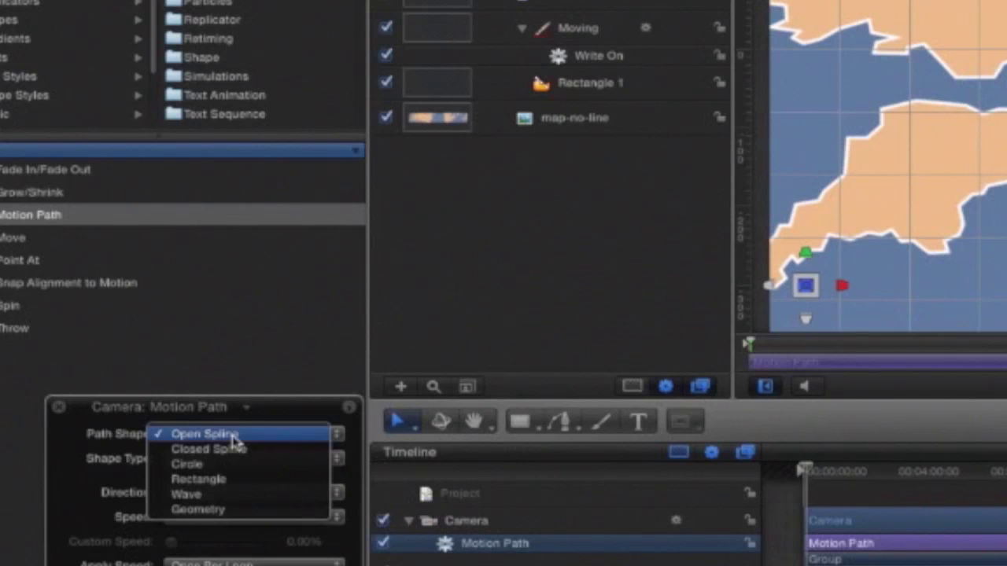
pyautogui.click(230, 511)
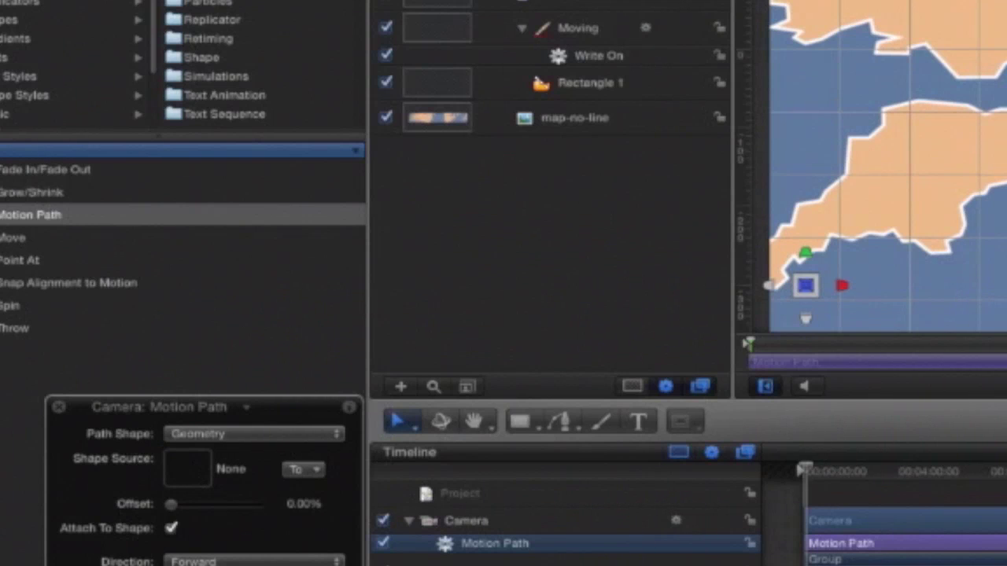
pyautogui.moveTo(651, 53); pyautogui.dragTo(182, 475)
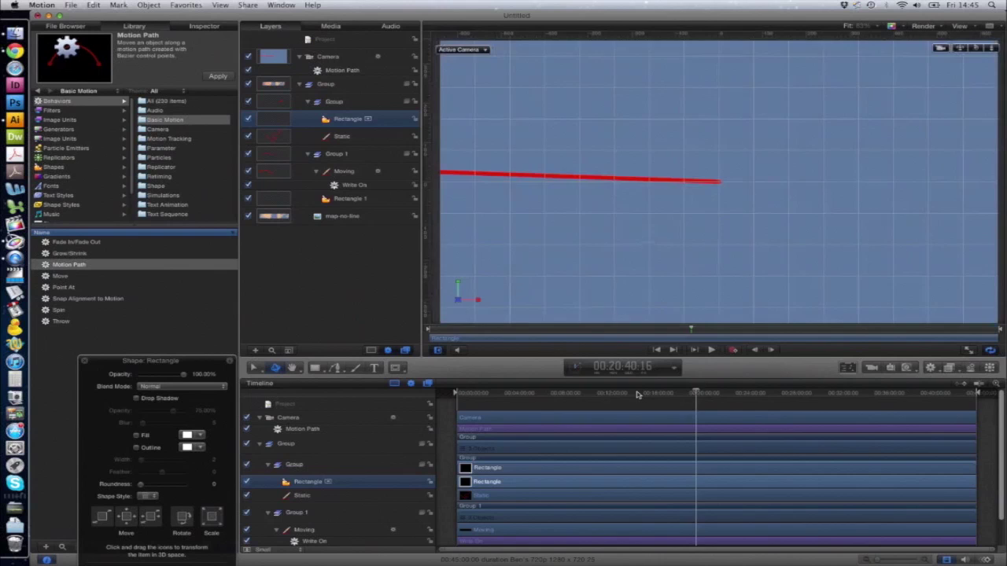
pyautogui.moveTo(637, 395); pyautogui.dragTo(461, 397)
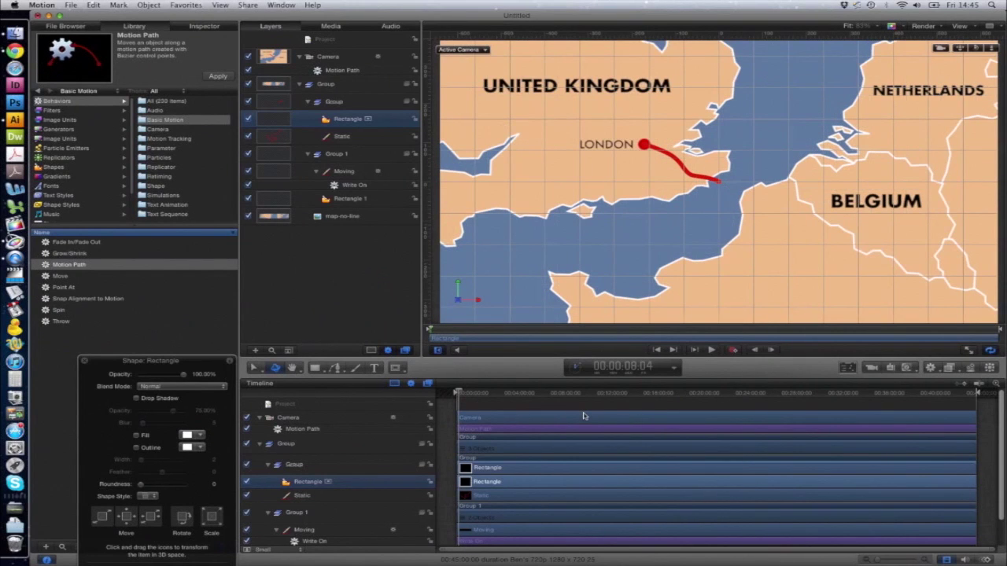
pyautogui.click(333, 175)
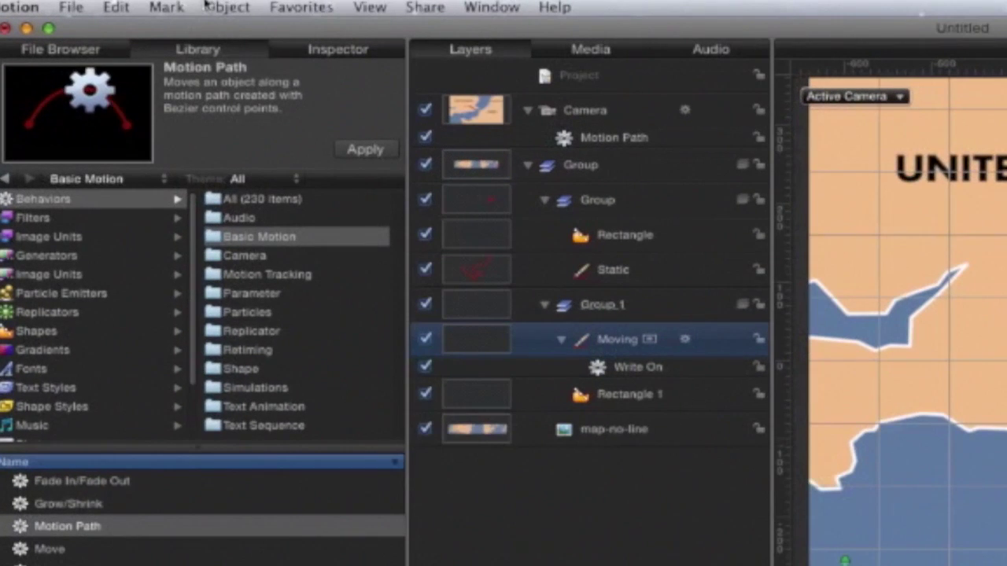
# Duplicate the Moving route layer and rename the copy 'For light'
pyautogui.click(225, 7)
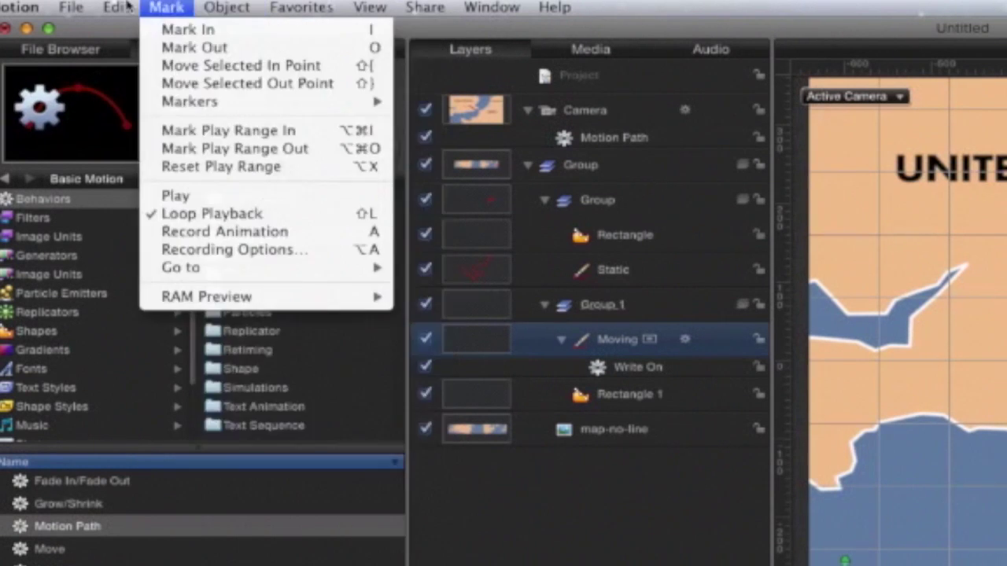
pyautogui.moveTo(122, 8)
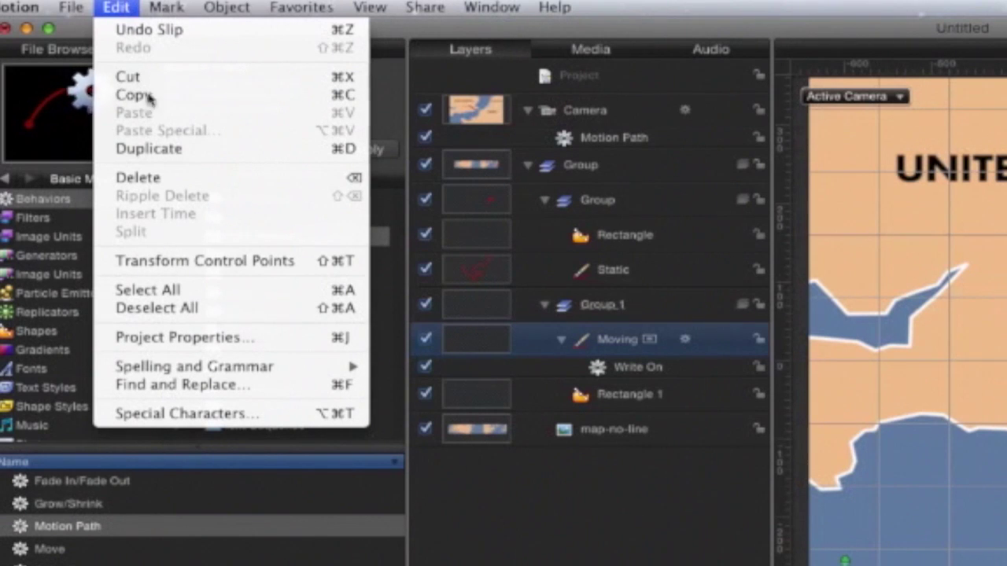
pyautogui.click(154, 149)
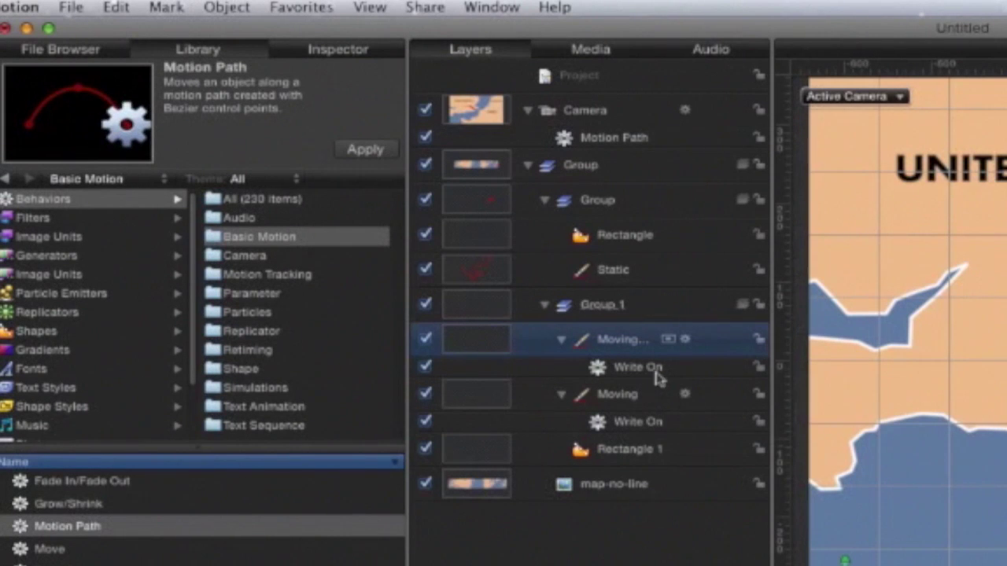
pyautogui.doubleClick(621, 340)
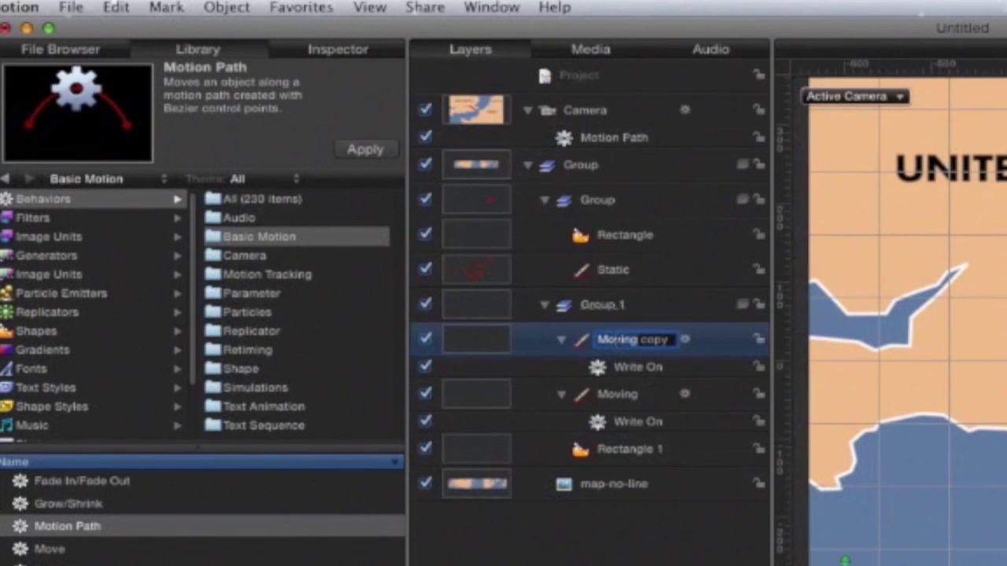
pyautogui.press('super+a')
pyautogui.write('For')
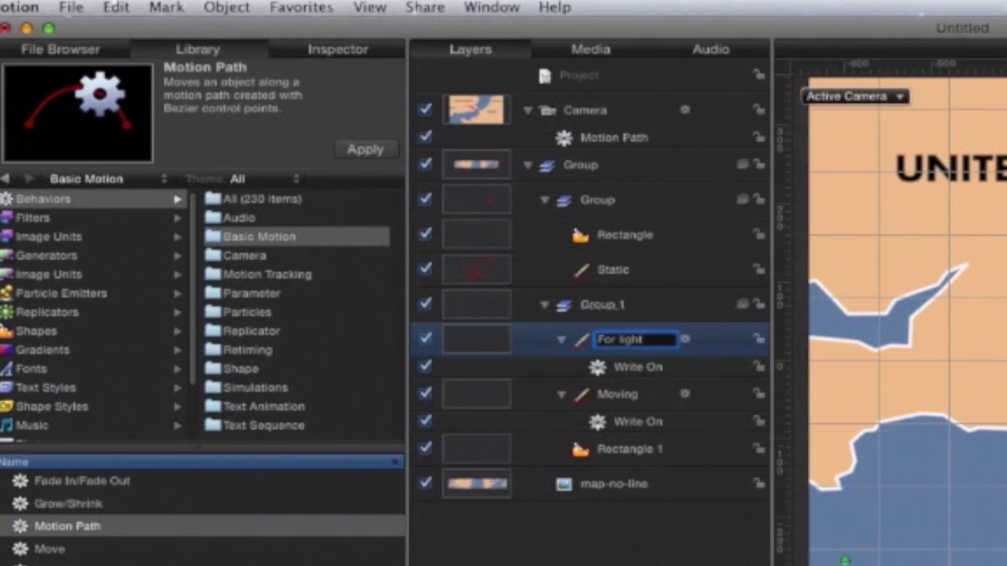
pyautogui.press('Return')
# Delete Write On from For light and disable that layer
pyautogui.click(637, 373)
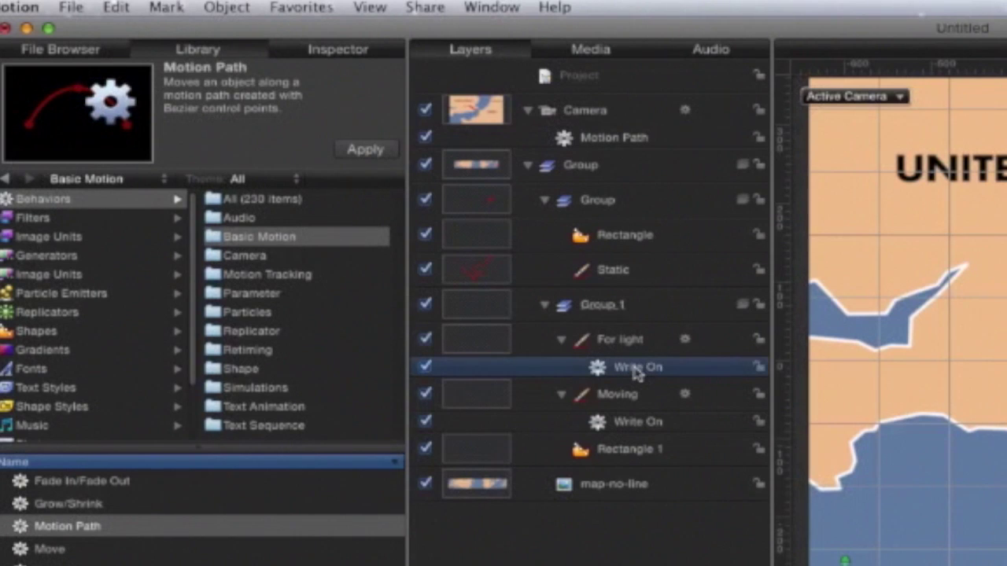
pyautogui.press('Delete')
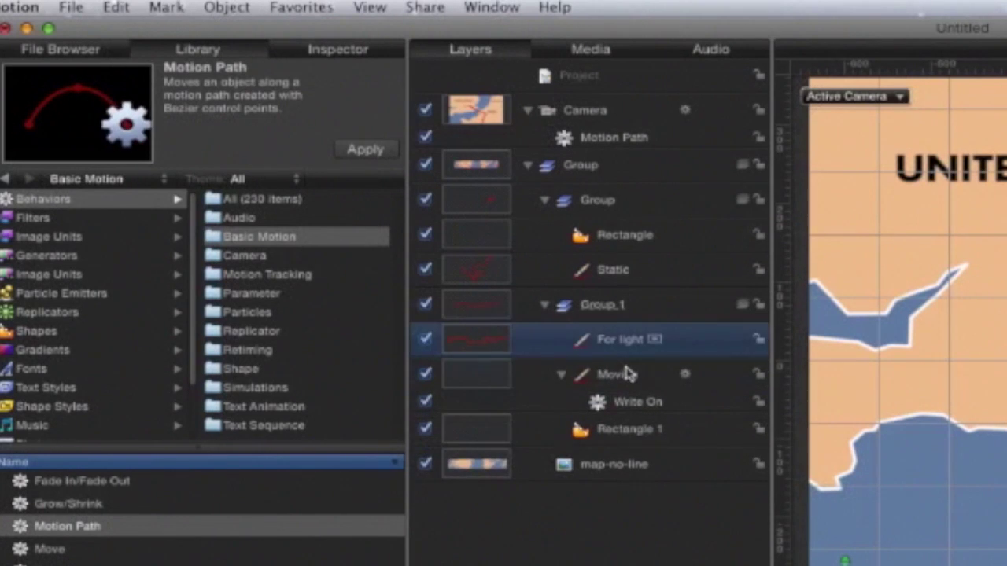
pyautogui.click(427, 340)
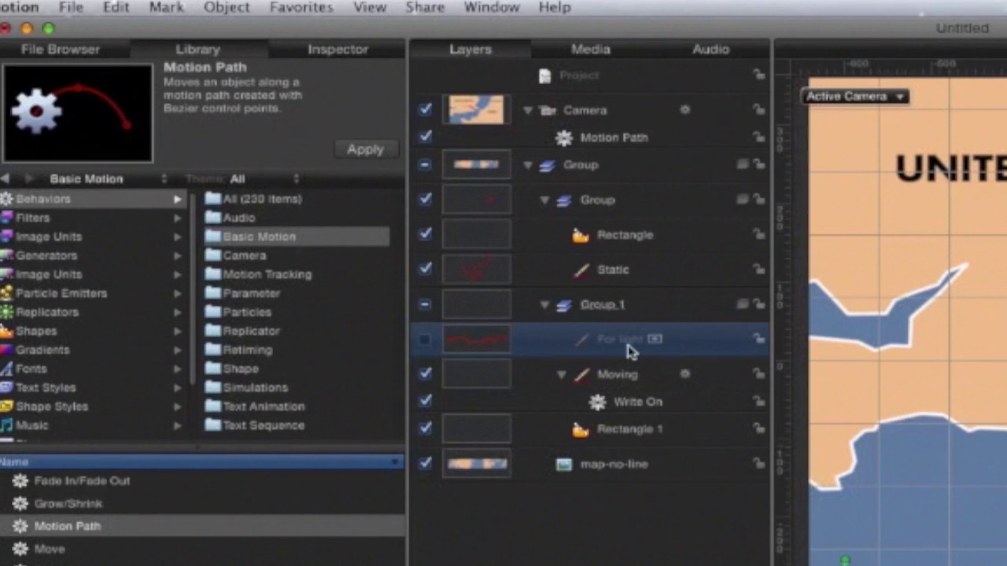
# Expand the For light layer's Position properties and set its Z value to 150 px
pyautogui.click(78, 55)
pyautogui.click(313, 54)
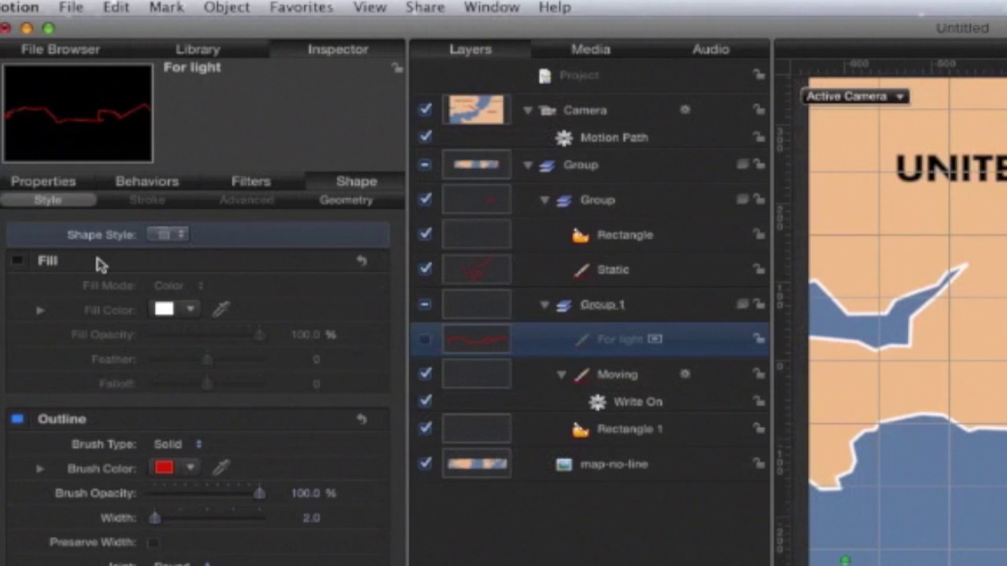
pyautogui.click(46, 182)
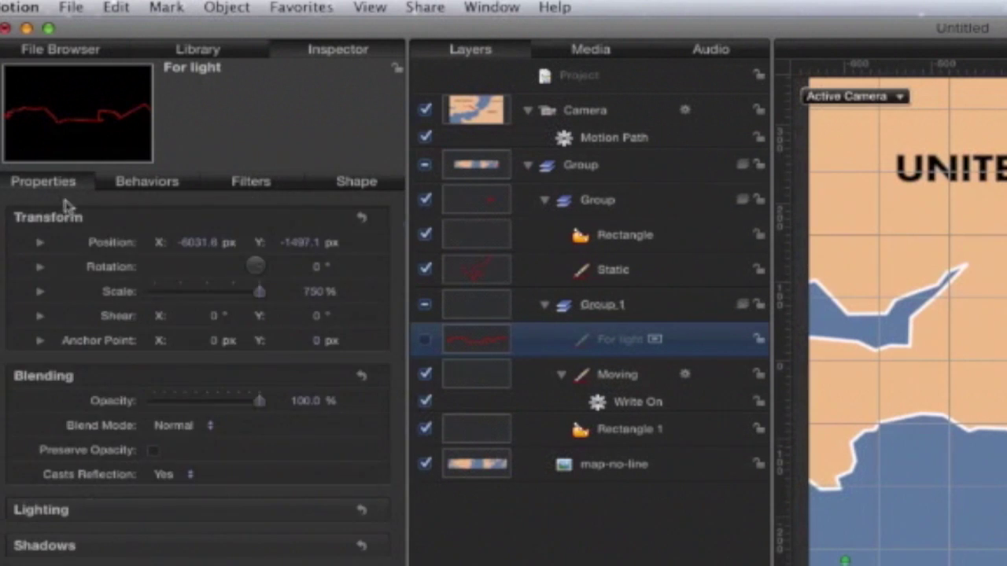
pyautogui.click(40, 242)
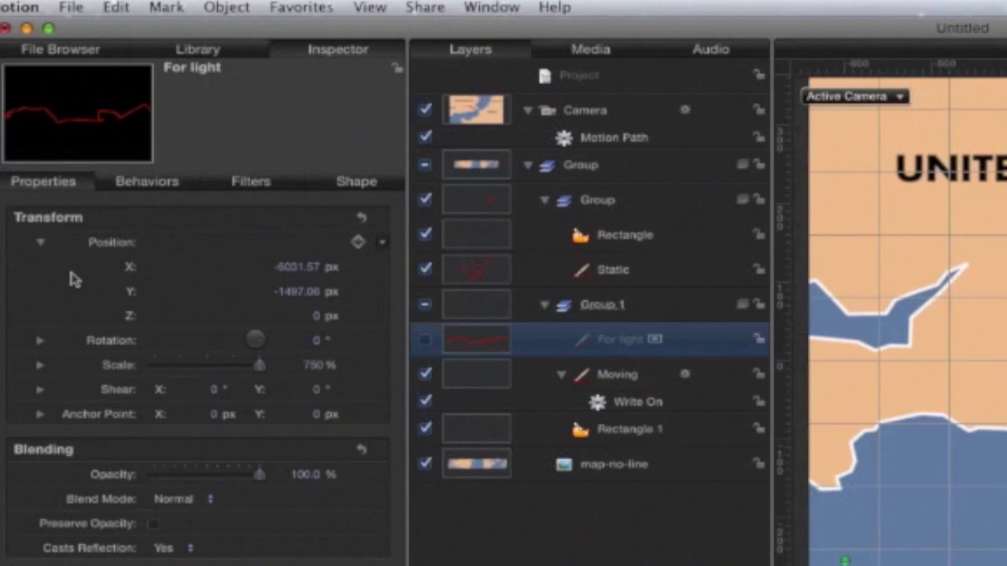
pyautogui.click(314, 316)
pyautogui.click(315, 318)
pyautogui.write('150')
pyautogui.press('Return')
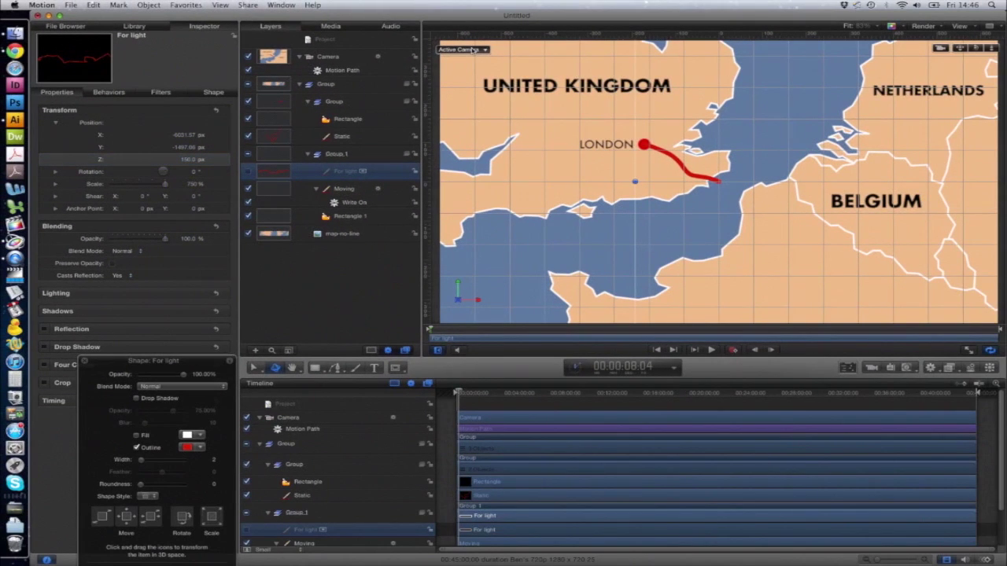
# Switch the canvas to a perspective camera view, add a new light, and drag it left
pyautogui.click(472, 49)
pyautogui.click(492, 88)
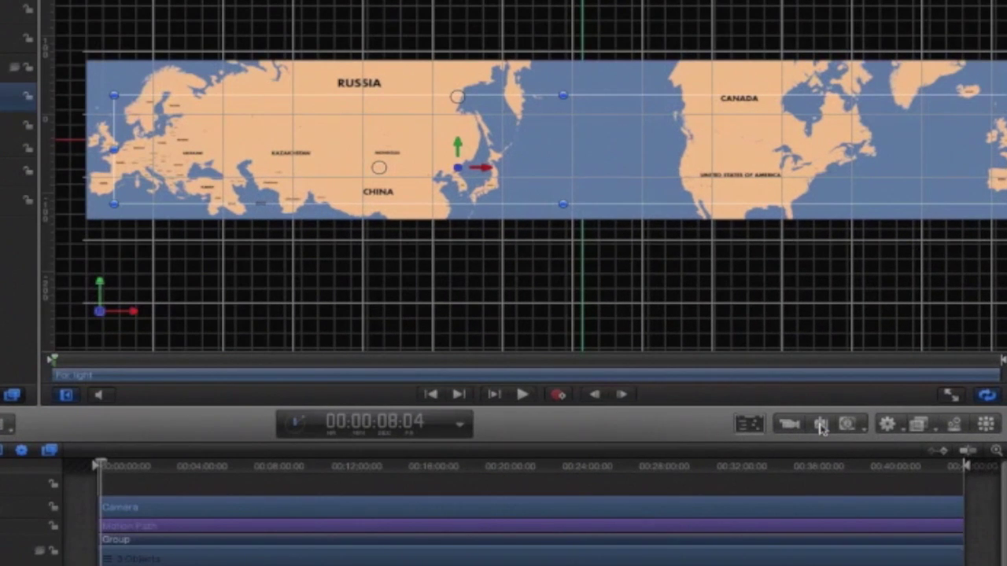
pyautogui.click(821, 425)
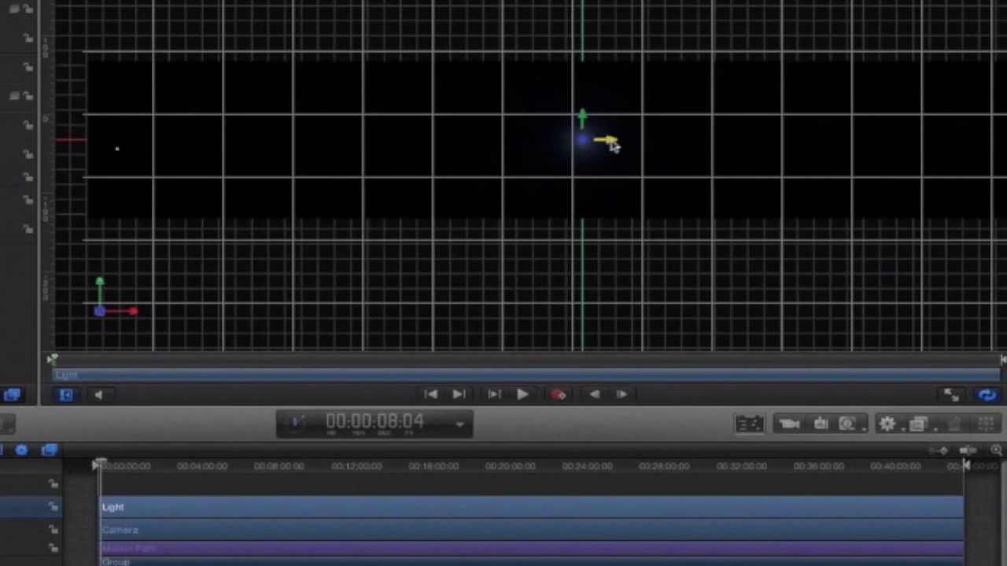
pyautogui.moveTo(613, 146); pyautogui.dragTo(143, 148)
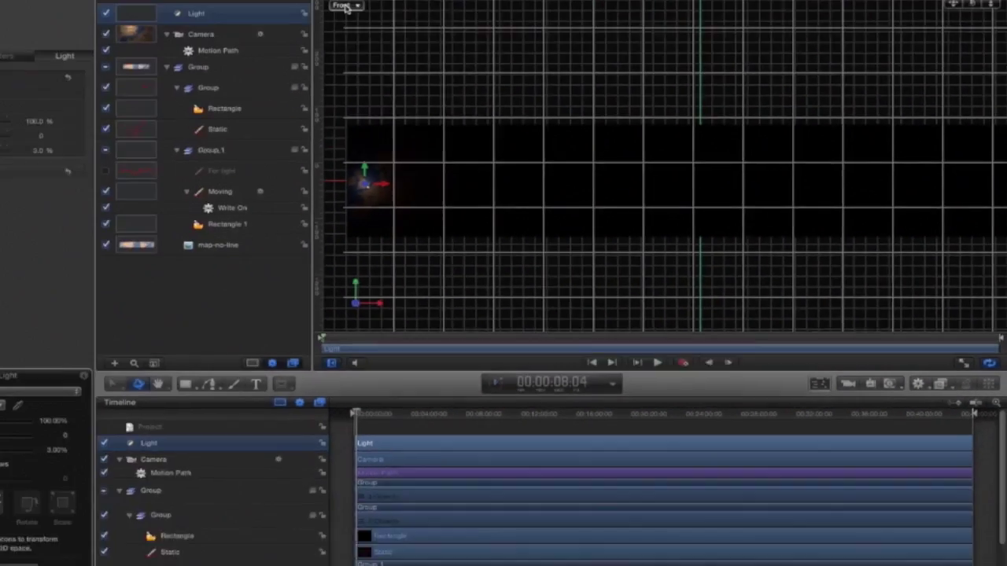
# In Active Camera view, place the light on London, rewind to the start, and restore 3D overlays
pyautogui.click(454, 54)
pyautogui.click(470, 55)
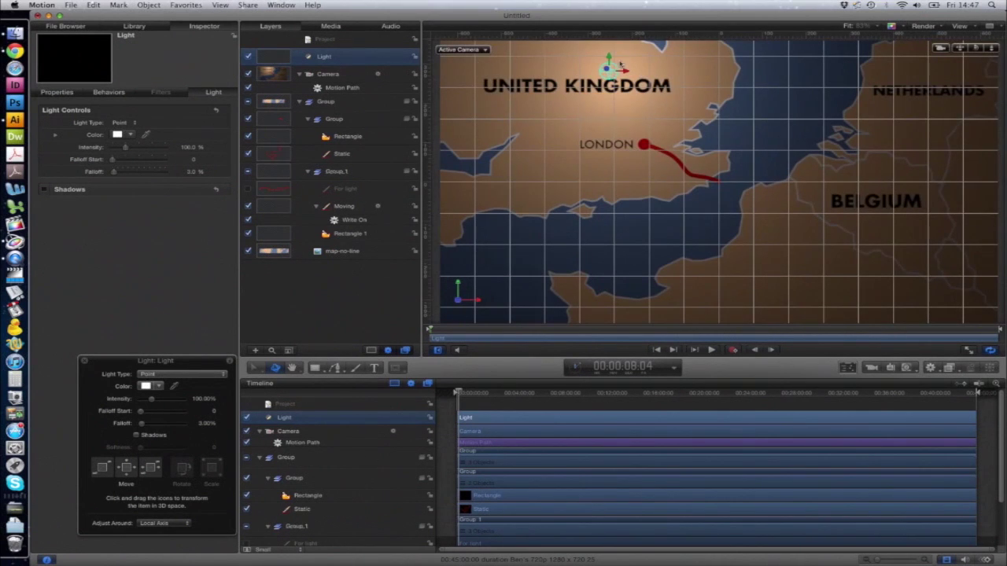
pyautogui.moveTo(609, 70); pyautogui.dragTo(675, 148)
pyautogui.moveTo(458, 392); pyautogui.dragTo(456, 392)
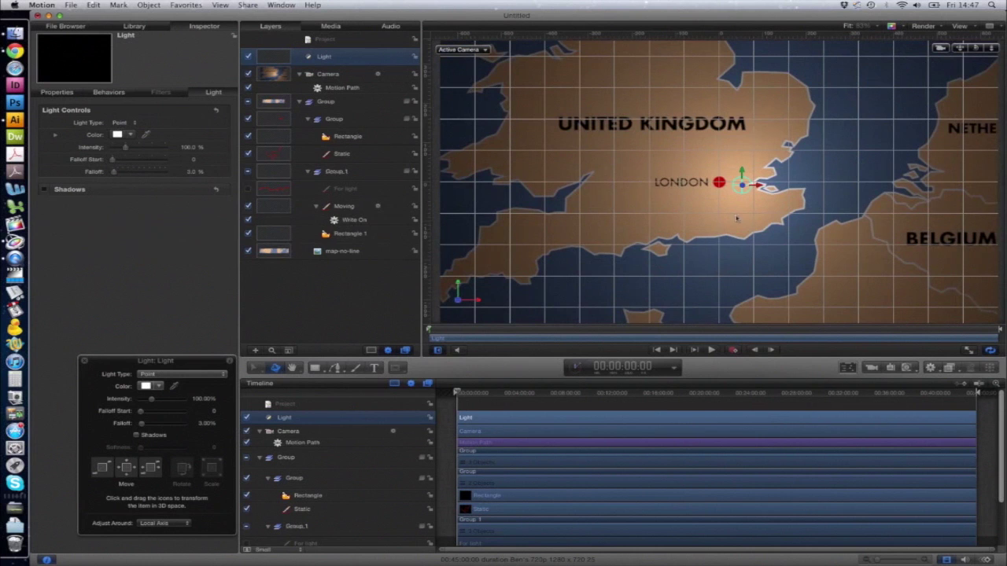
pyautogui.moveTo(759, 187); pyautogui.dragTo(736, 186)
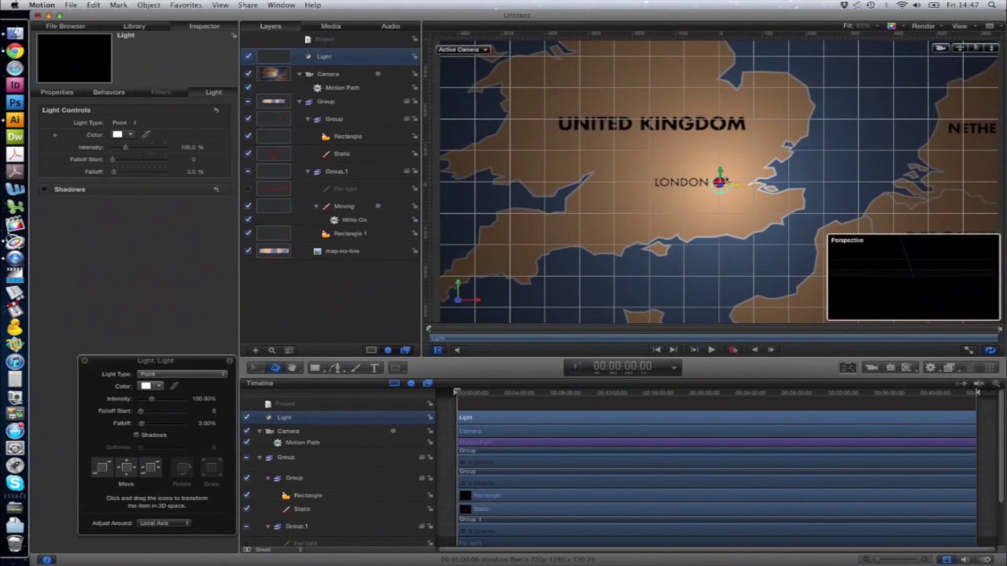
pyautogui.click(719, 170)
pyautogui.click(719, 171)
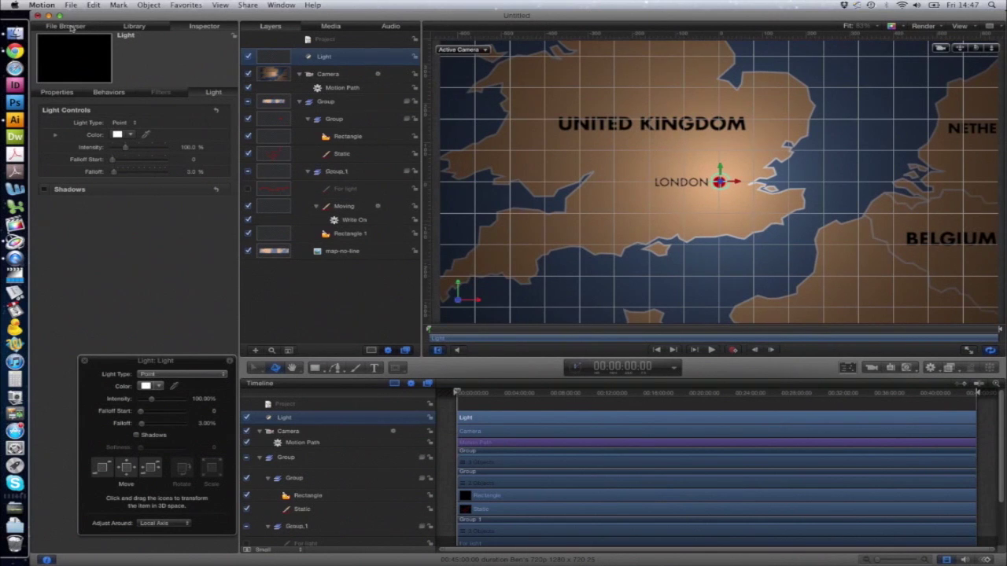
# Apply Basic Motion's Motion Path to Light, with Geometry path shape and For light as Shape Source
pyautogui.click(130, 27)
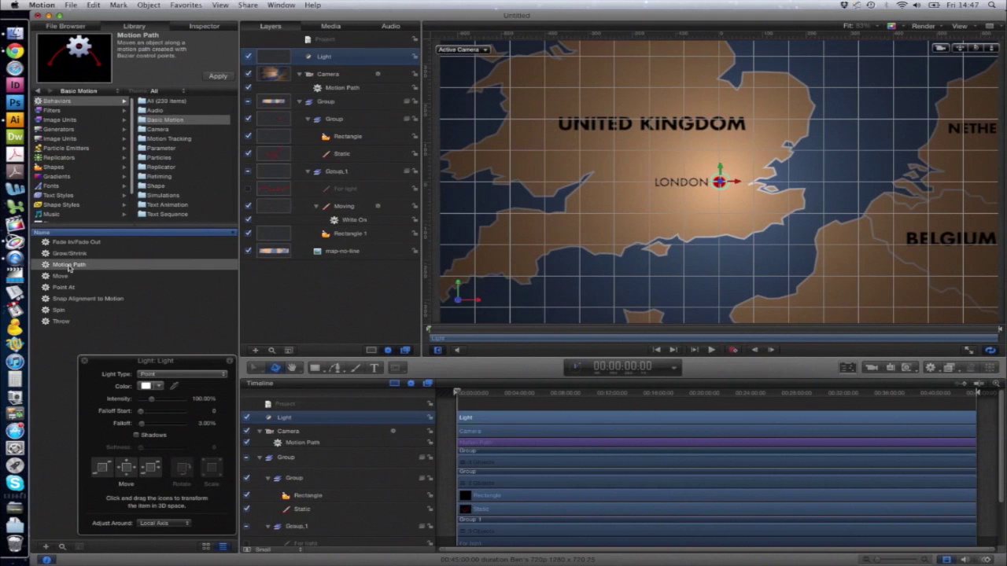
pyautogui.moveTo(69, 269); pyautogui.dragTo(323, 62)
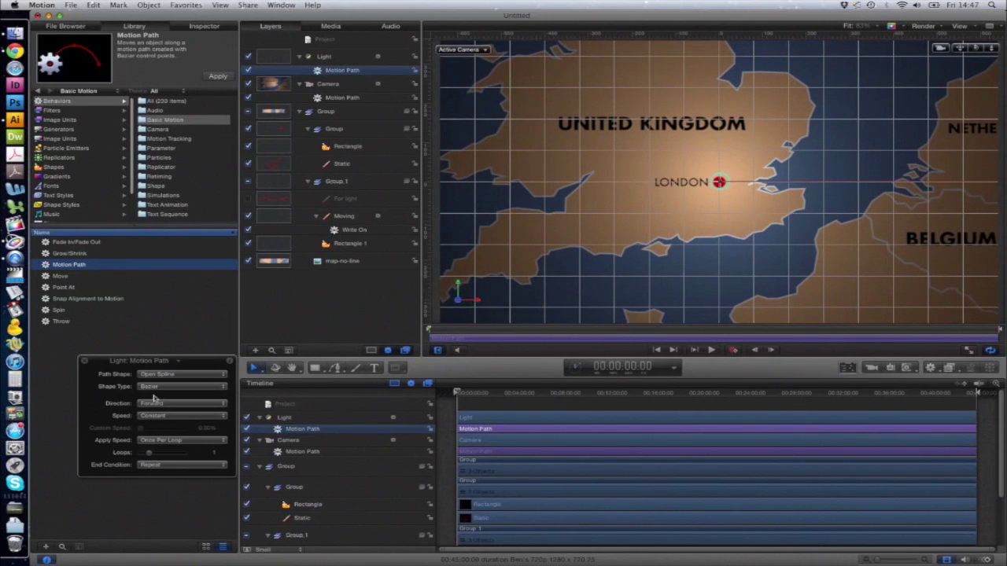
pyautogui.click(155, 375)
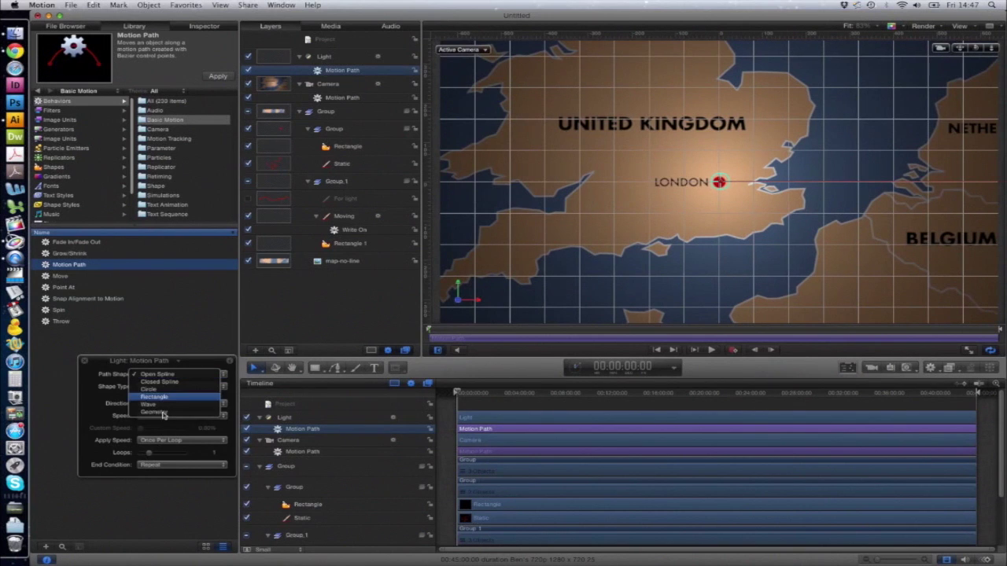
pyautogui.click(161, 413)
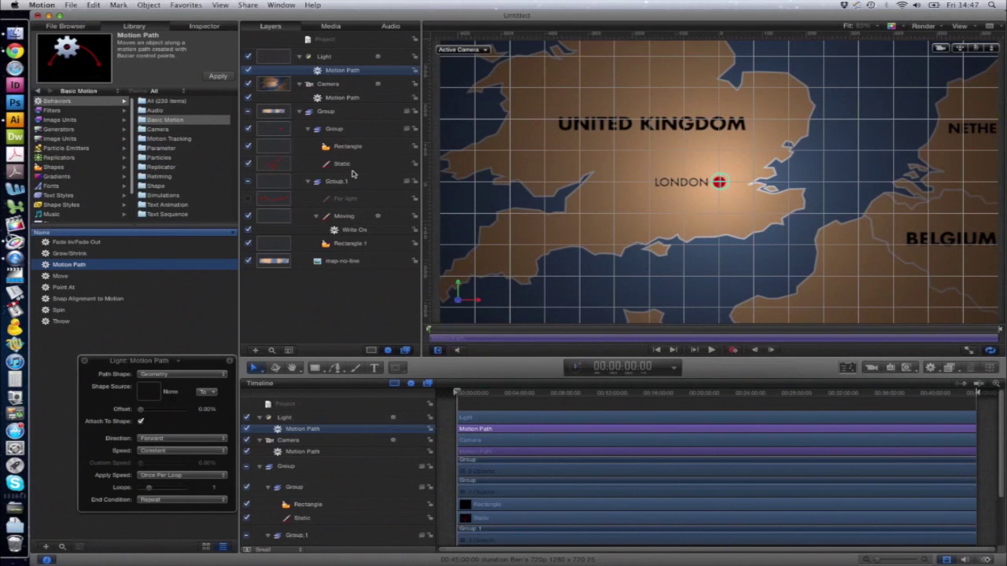
pyautogui.moveTo(344, 216); pyautogui.dragTo(146, 393)
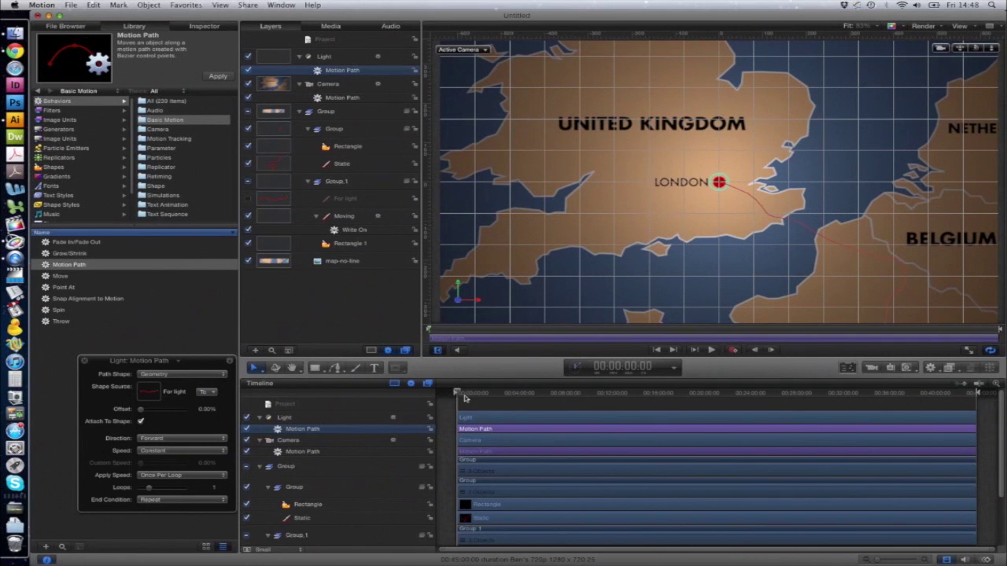
pyautogui.moveTo(464, 399); pyautogui.dragTo(484, 395)
pyautogui.click(533, 393)
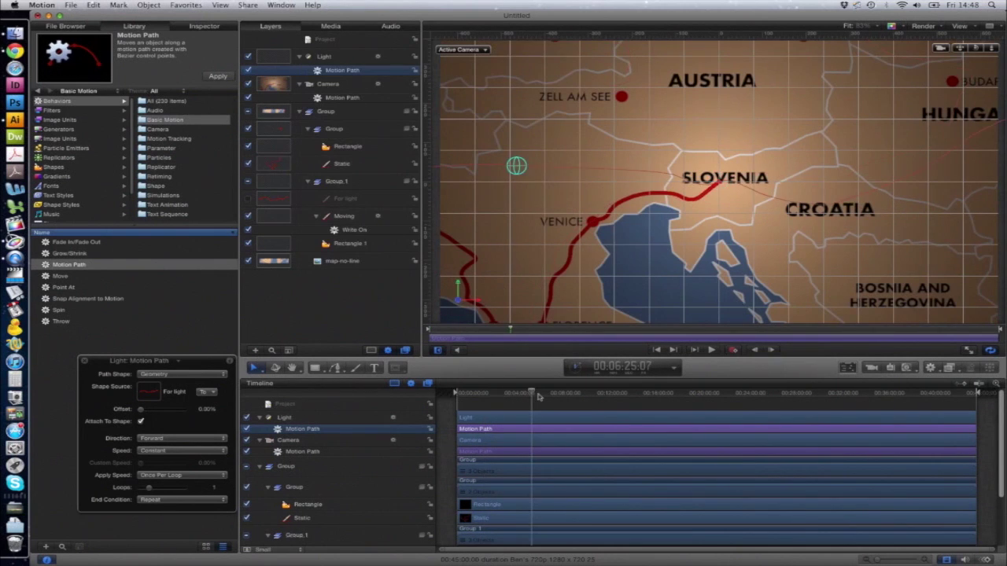
pyautogui.click(596, 396)
pyautogui.click(627, 400)
pyautogui.click(650, 402)
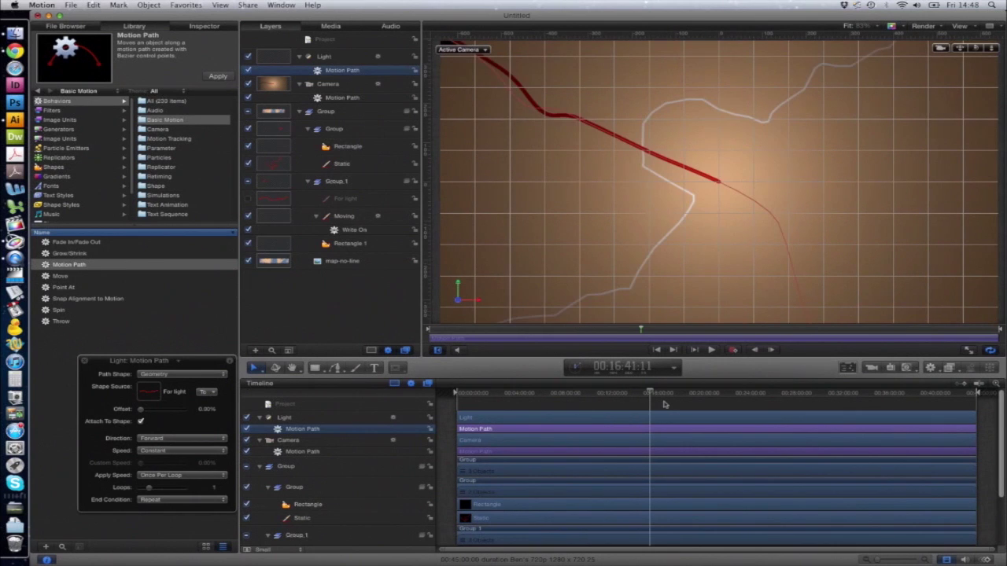
pyautogui.click(681, 403)
pyautogui.click(694, 404)
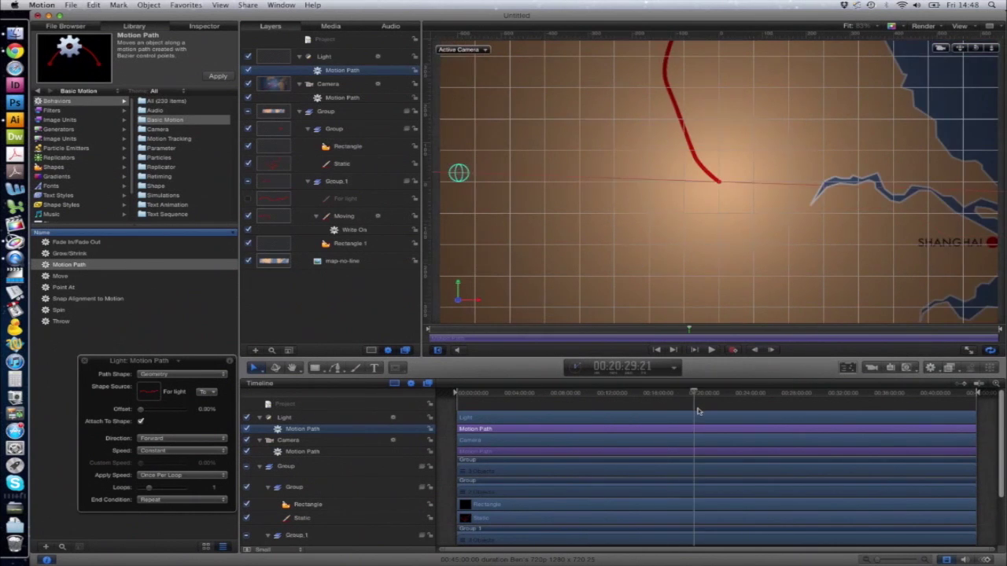
pyautogui.click(696, 408)
pyautogui.click(765, 408)
pyautogui.click(769, 410)
pyautogui.click(780, 410)
pyautogui.click(804, 411)
pyautogui.click(813, 411)
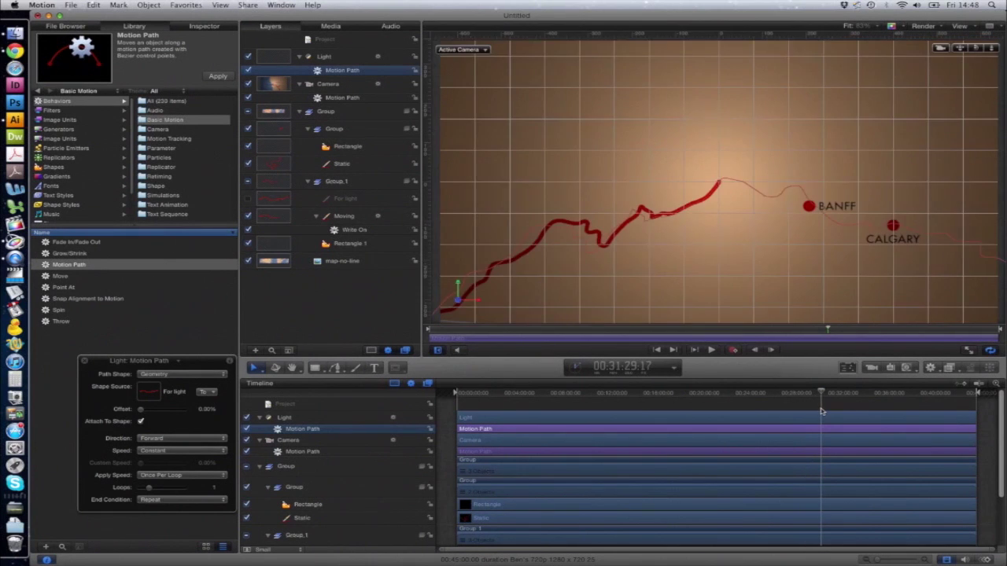
pyautogui.click(847, 412)
pyautogui.click(856, 412)
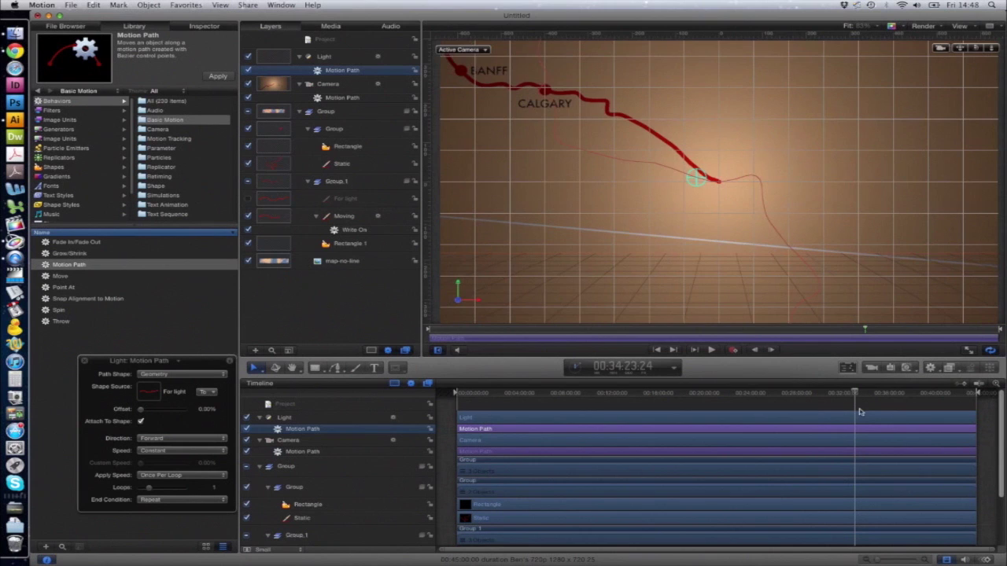
pyautogui.click(894, 412)
pyautogui.click(894, 411)
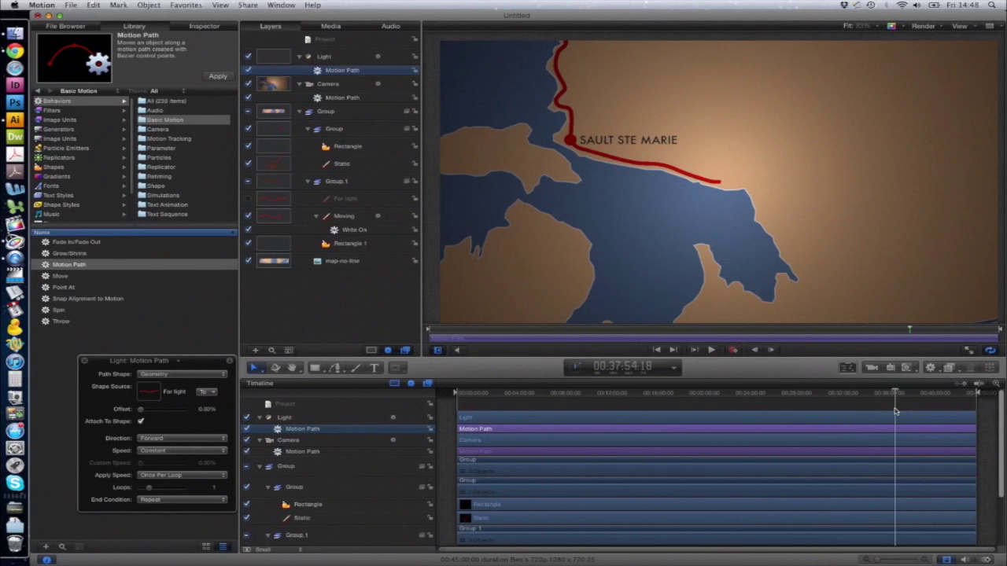